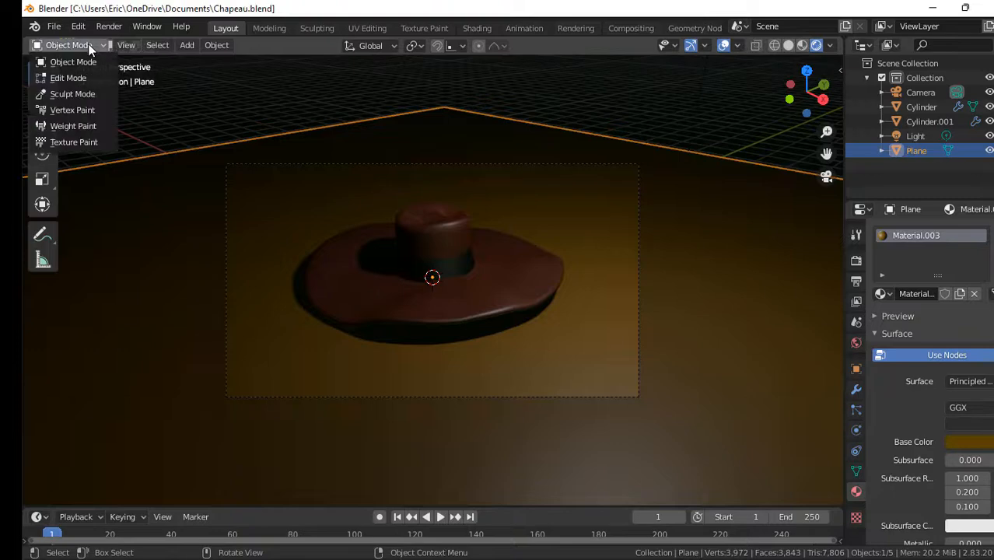
- Start a new General file and delete the default cube
{"action": "left_click", "coordinate": [53, 27]}
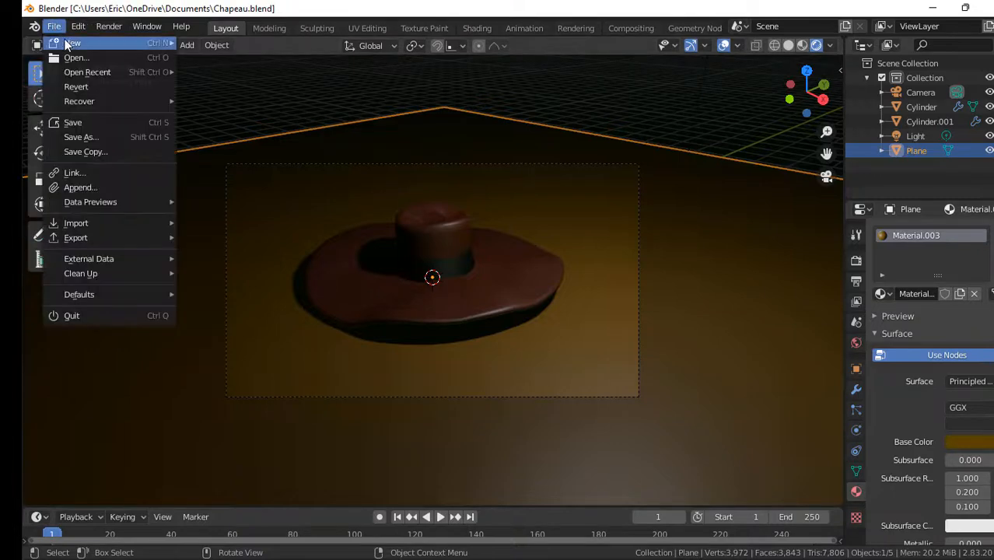
{"action": "mouse_move", "coordinate": [139, 43]}
{"action": "left_click", "coordinate": [211, 43]}
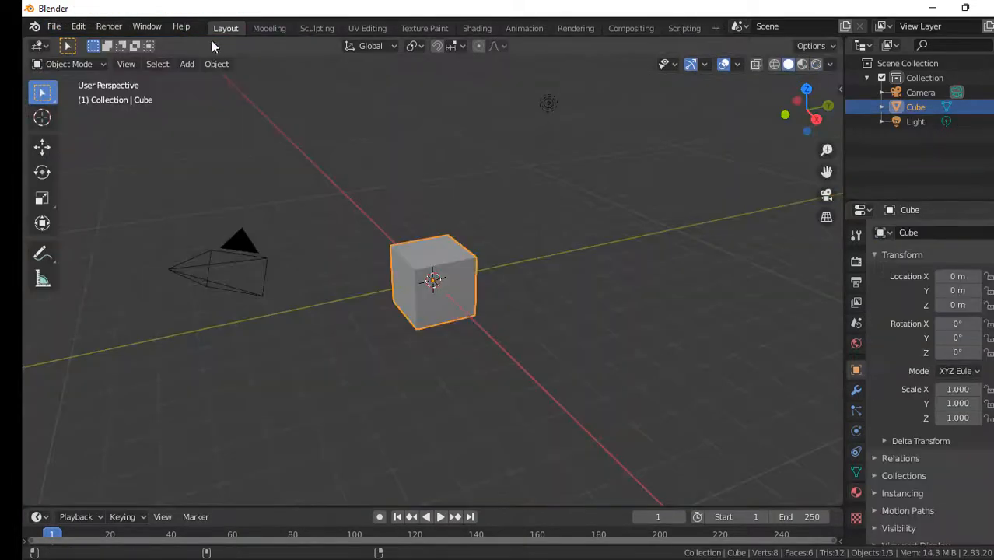
{"action": "left_click_drag", "start_coordinate": [805, 109], "coordinate": [657, 201]}
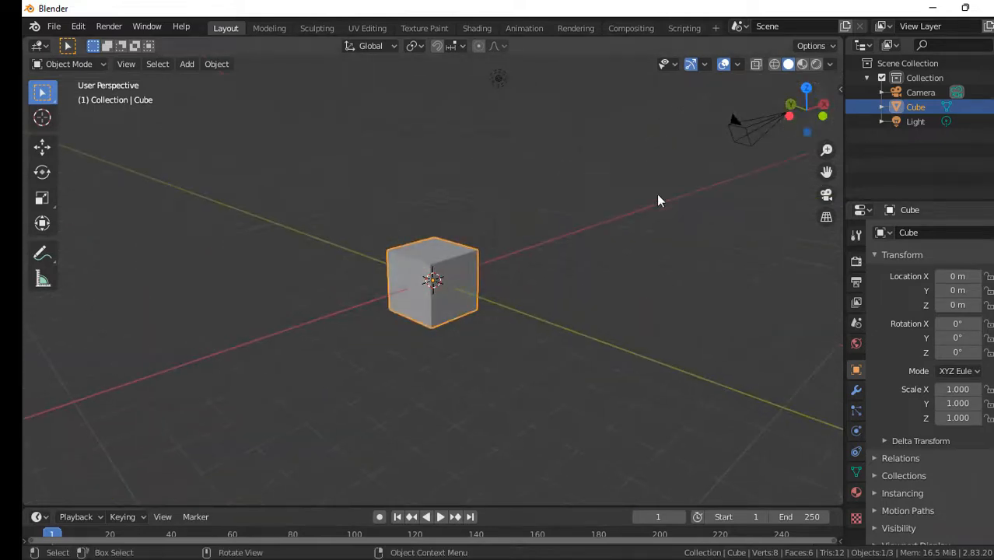
{"action": "key", "text": "x"}
{"action": "left_click", "coordinate": [609, 221]}
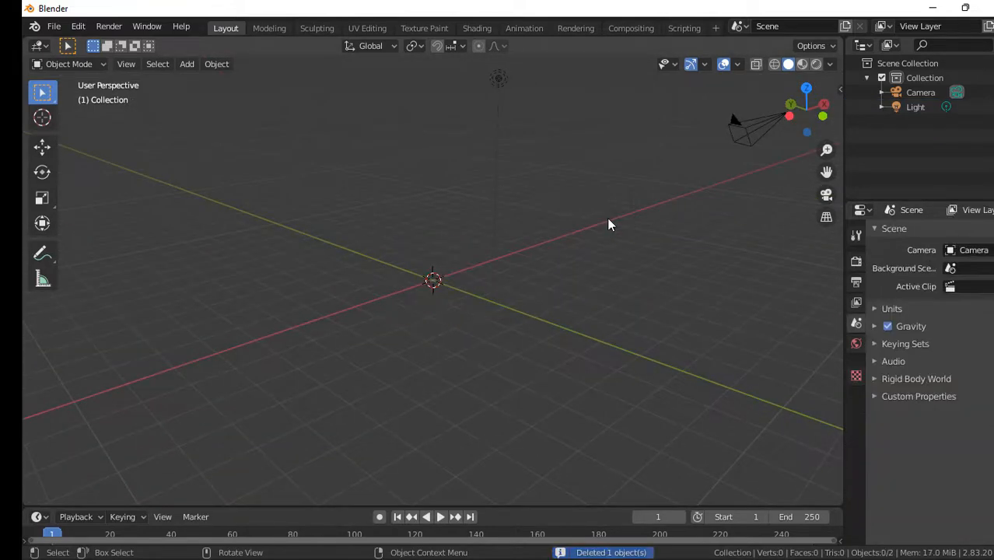
- Add a mesh cylinder at the origin with 64 vertices
{"action": "key", "text": "shift+a"}
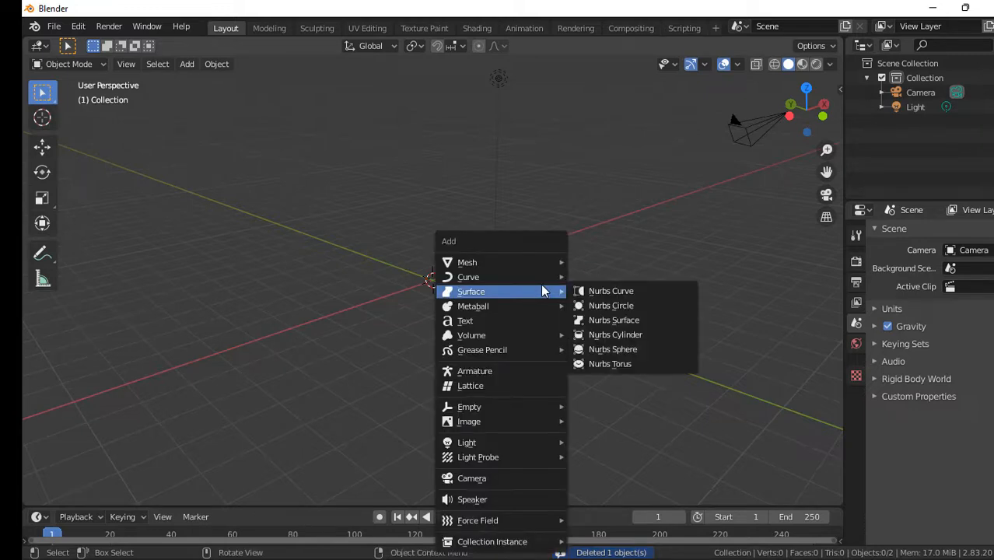
{"action": "mouse_move", "coordinate": [540, 266]}
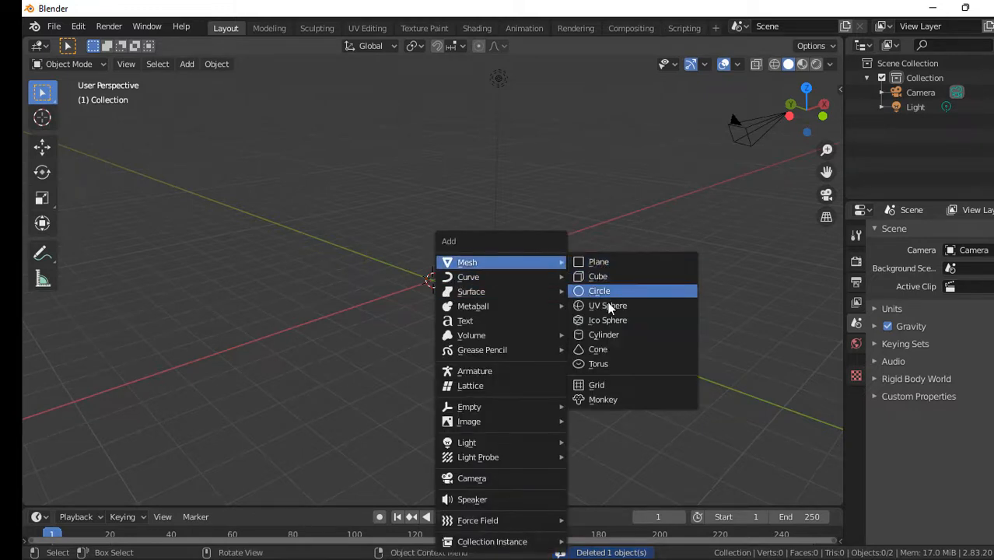
{"action": "left_click", "coordinate": [615, 336]}
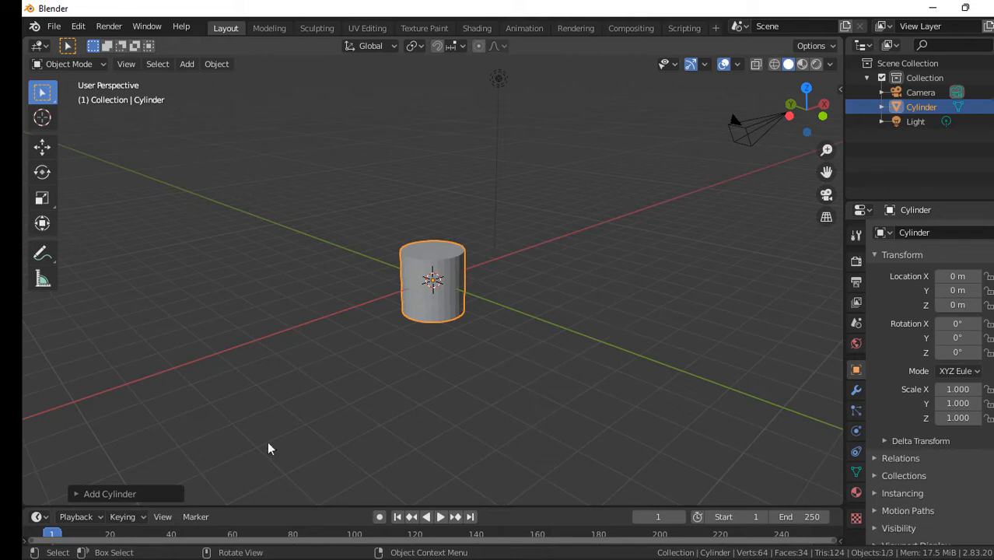
{"action": "left_click", "coordinate": [115, 494]}
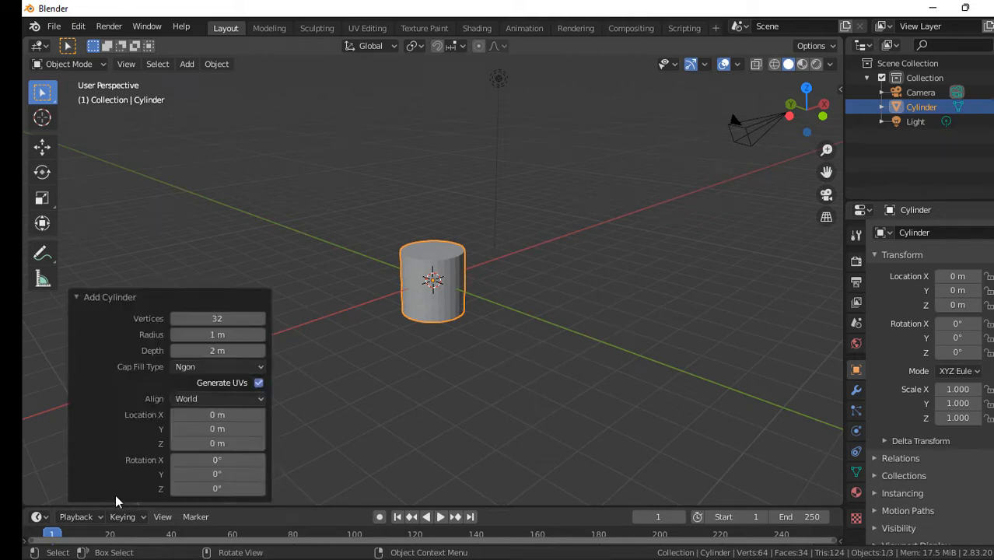
{"action": "left_click", "coordinate": [193, 318]}
{"action": "key", "text": "Tab"}
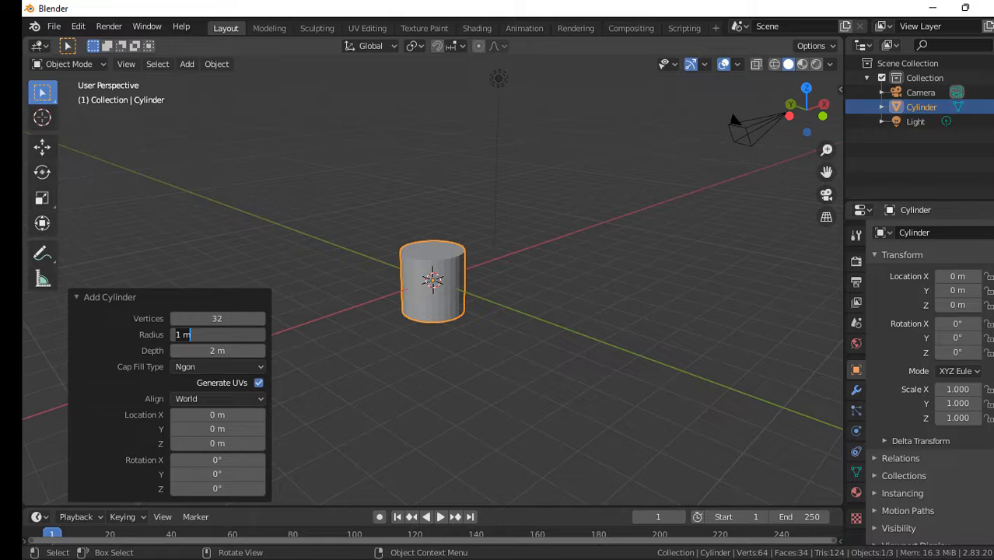
{"action": "key", "text": "Return"}
{"action": "left_click", "coordinate": [211, 318]}
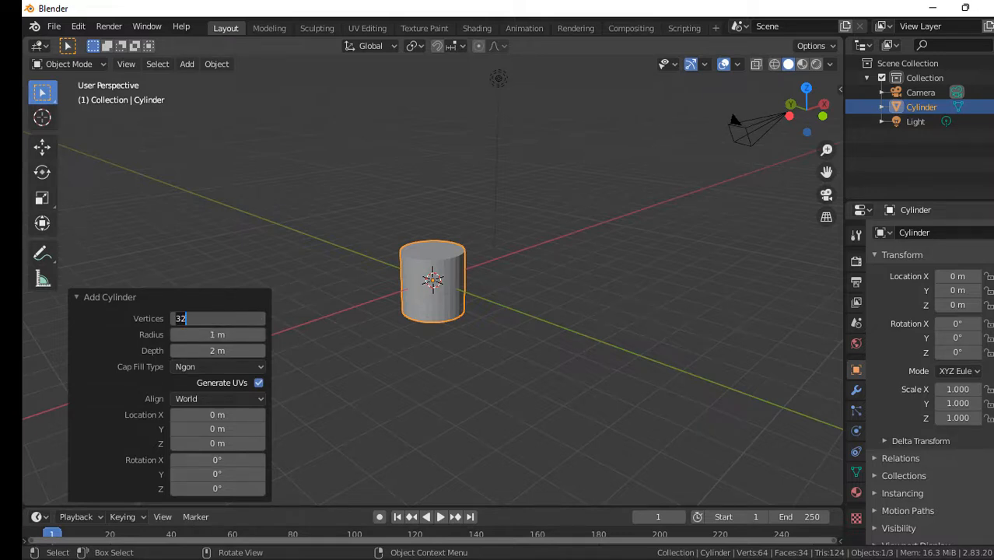
{"action": "type", "text": "64"}
{"action": "key", "text": "Return"}
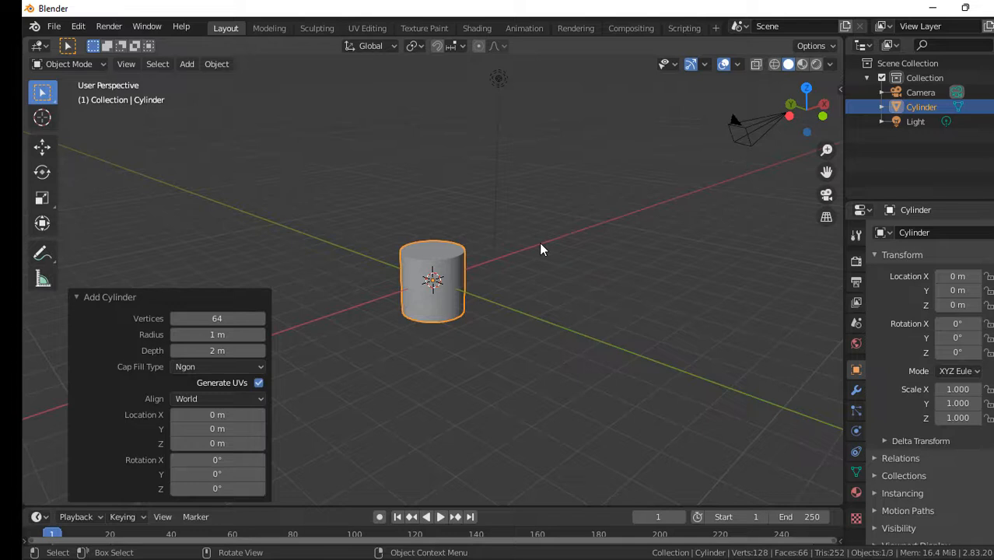
- Flatten the cylinder along the Z axis to a scale of about 0.716
{"action": "key", "text": "s"}
{"action": "key", "text": "z"}
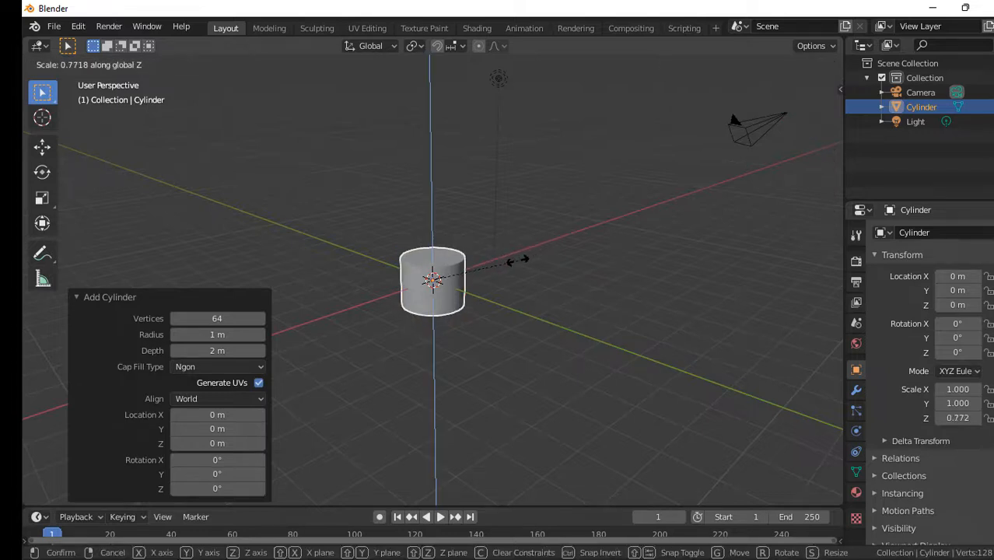
{"action": "left_click", "coordinate": [510, 263]}
- Enter Edit Mode and scale the cylinder's whole mesh along Z by about 0.834
{"action": "key", "text": "Tab"}
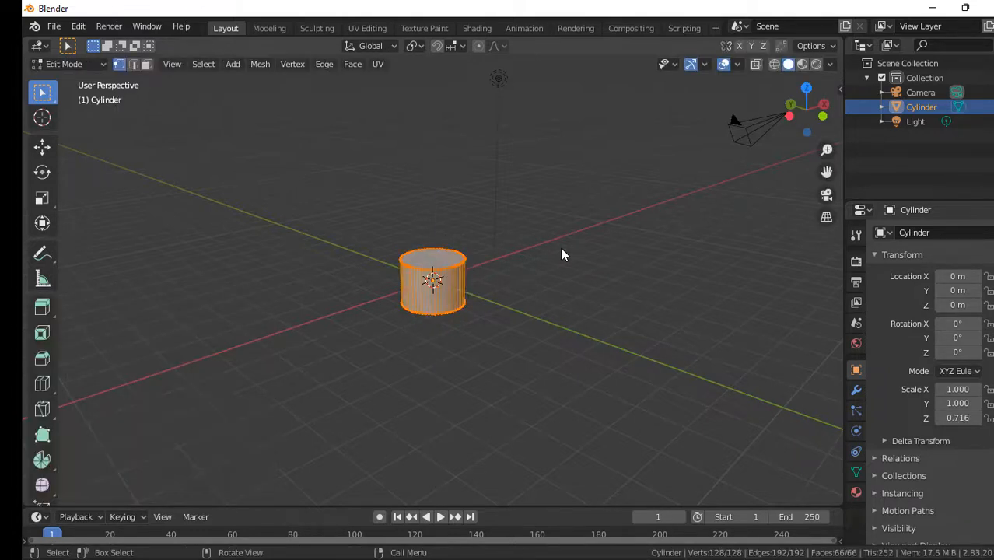
{"action": "left_click_drag", "start_coordinate": [786, 117], "coordinate": [723, 150]}
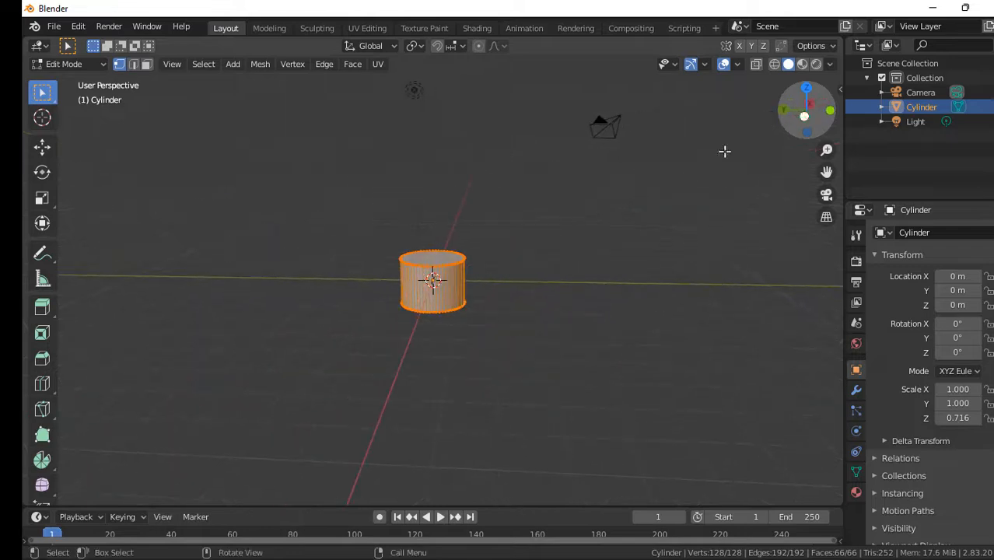
{"action": "scroll", "coordinate": [583, 235], "scroll_direction": "up", "scroll_amount": 3}
{"action": "key", "text": "s"}
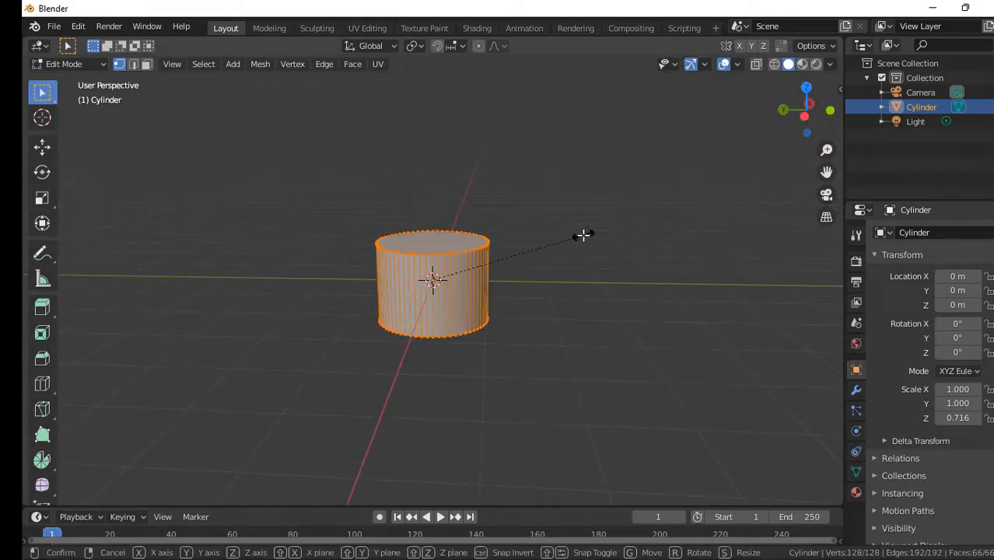
{"action": "key", "text": "z"}
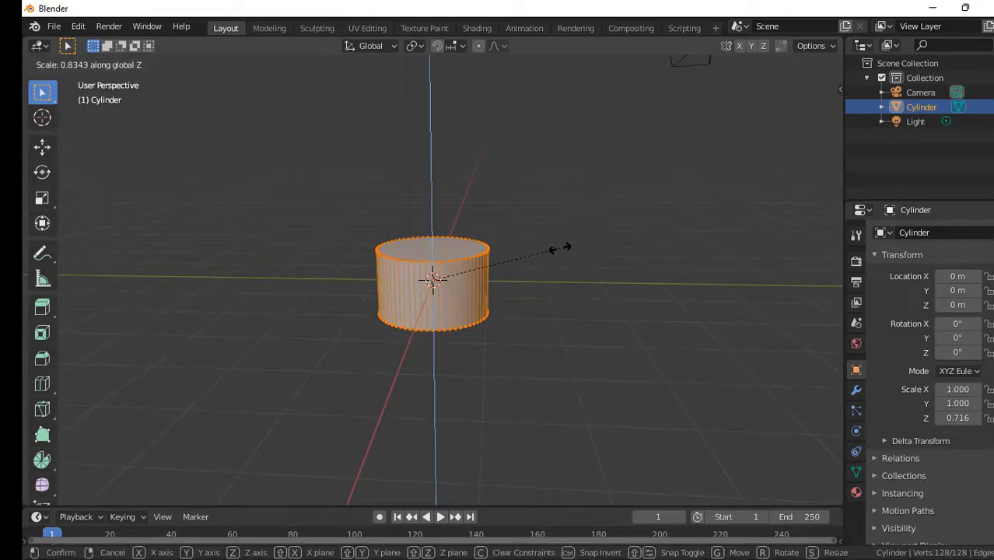
{"action": "left_click", "coordinate": [560, 248]}
- Extrude the cylinder's top face upward about 0.08 m and shrink it to about 0.92
{"action": "left_click", "coordinate": [151, 64]}
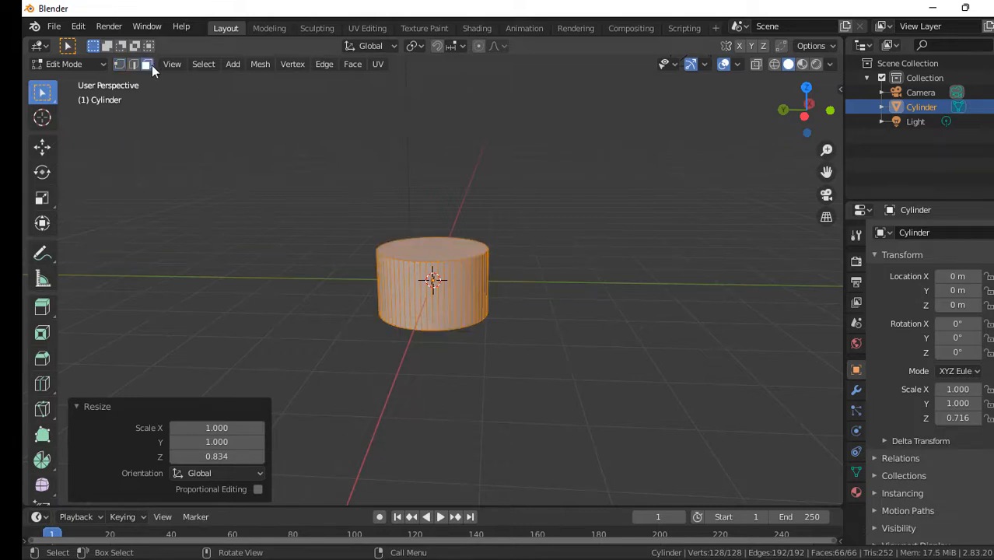
{"action": "left_click", "coordinate": [443, 242]}
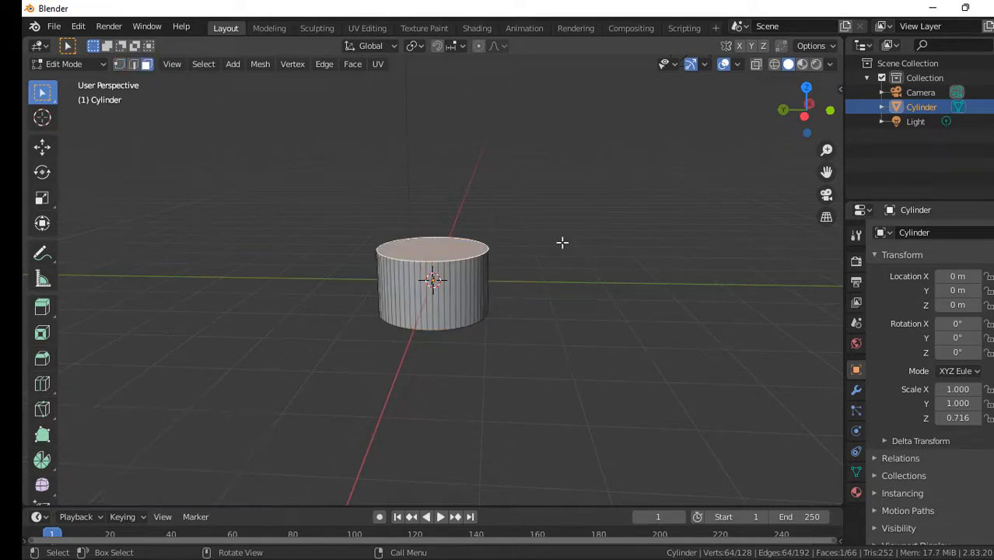
{"action": "key", "text": "e"}
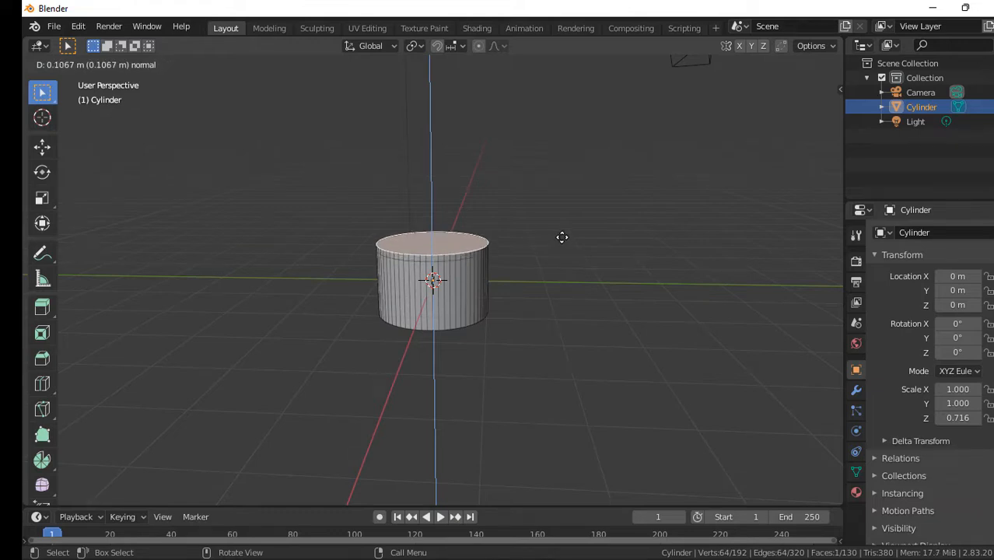
{"action": "left_click", "coordinate": [561, 238]}
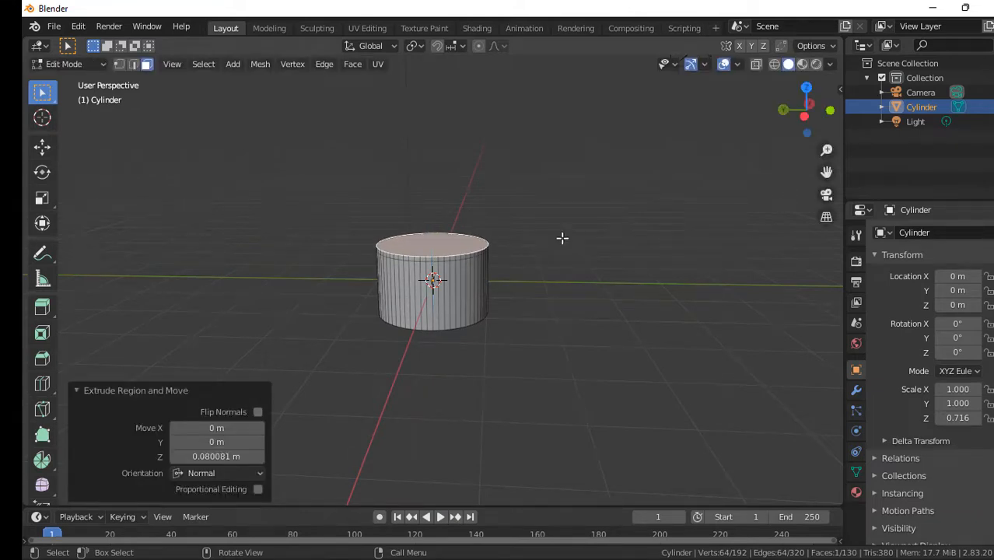
{"action": "key", "text": "s"}
{"action": "left_click", "coordinate": [551, 238]}
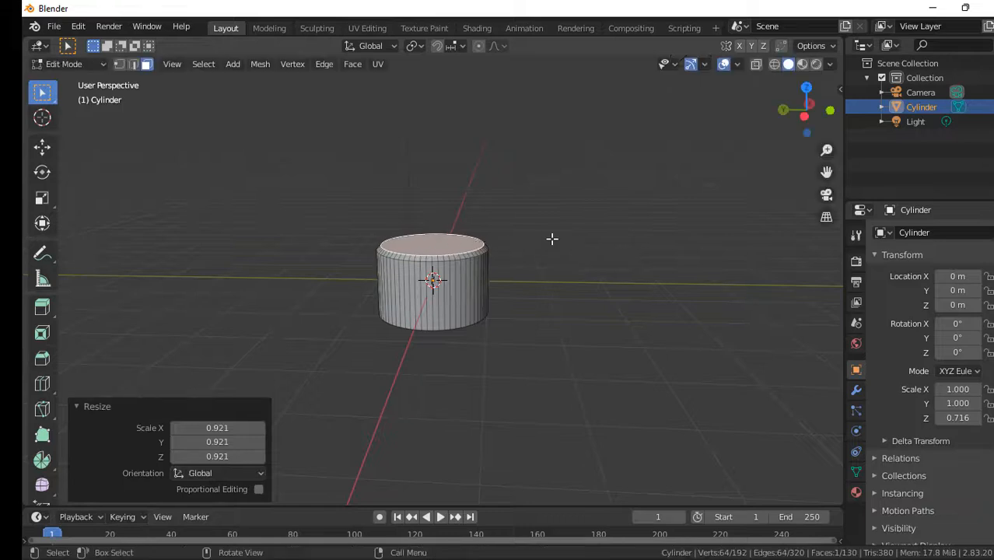
- Extrude the top face twice more by about 0.04 m each, scaling it to about 0.933 and then about 0.894
{"action": "key", "text": "e"}
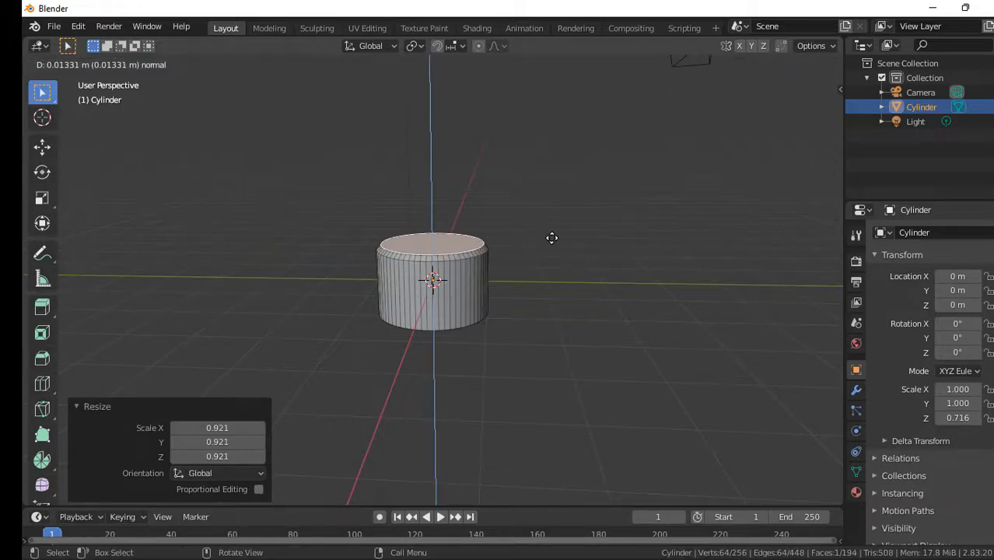
{"action": "left_click", "coordinate": [551, 236]}
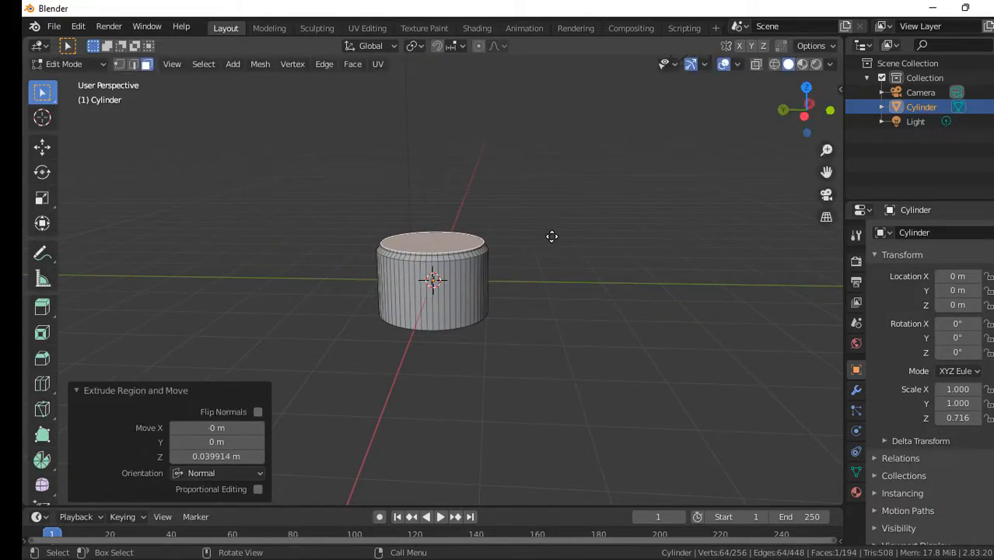
{"action": "key", "text": "s"}
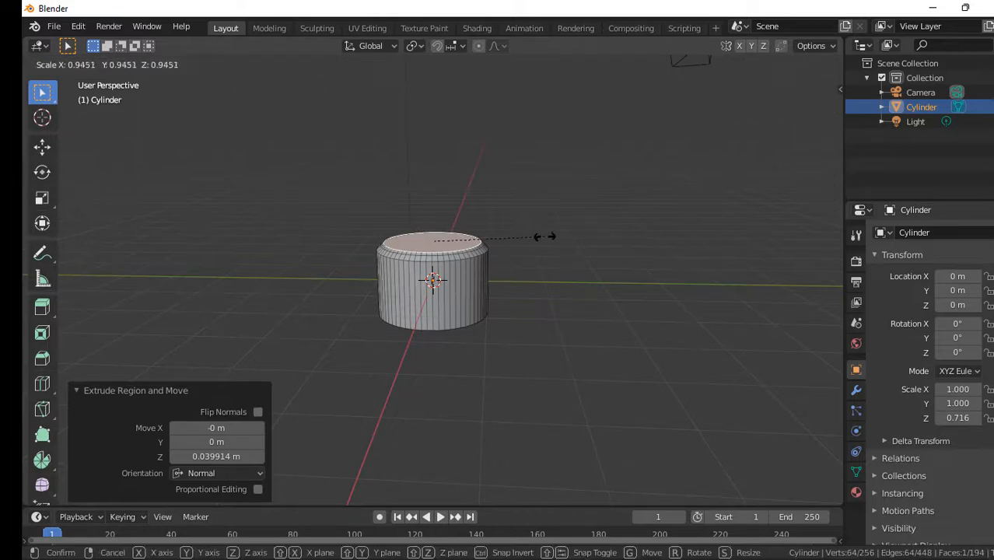
{"action": "left_click", "coordinate": [543, 237]}
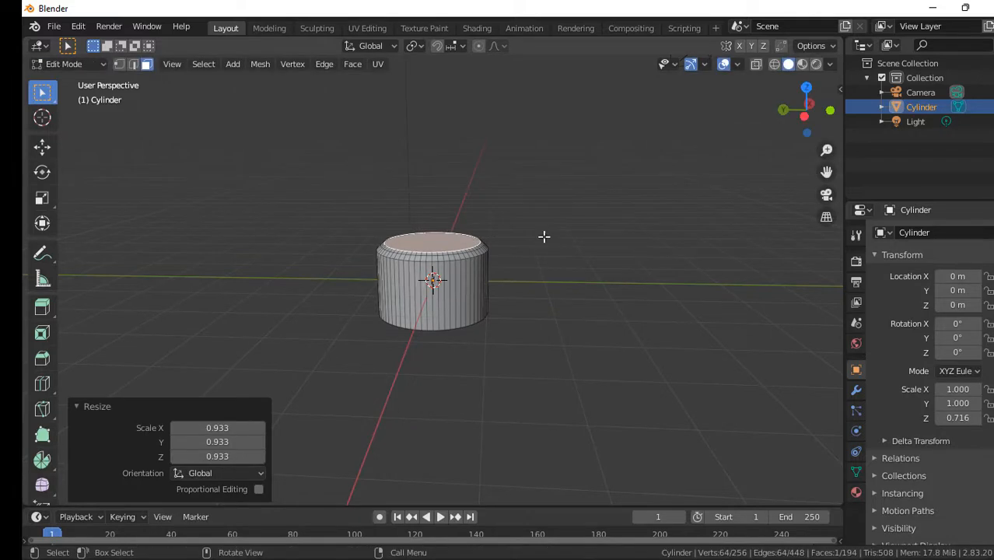
{"action": "key", "text": "e"}
{"action": "left_click", "coordinate": [543, 234]}
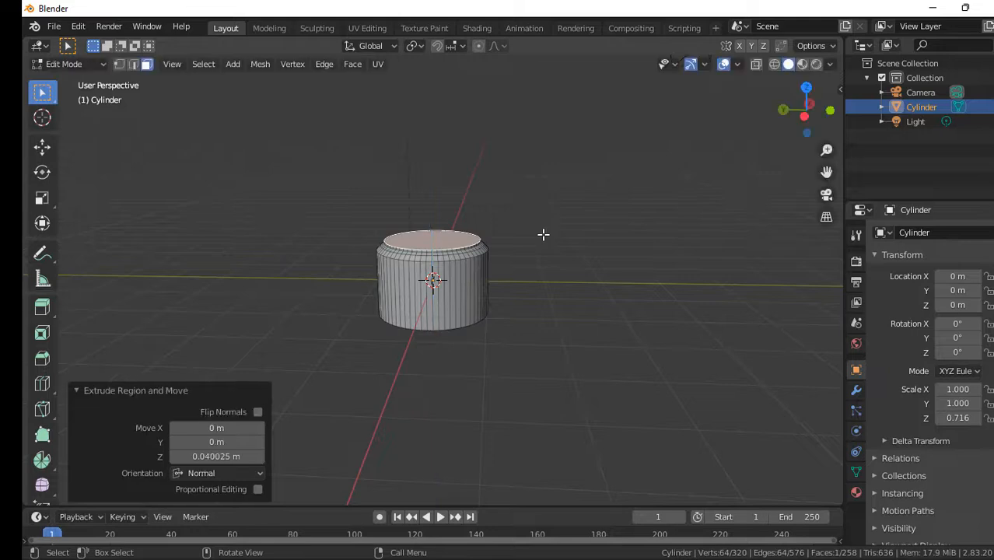
{"action": "key", "text": "s"}
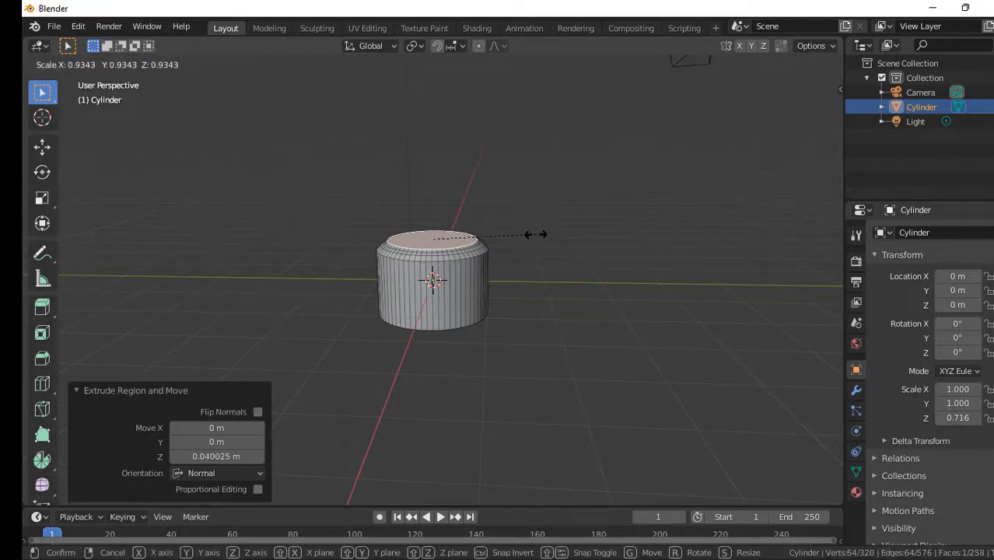
{"action": "left_click", "coordinate": [529, 234]}
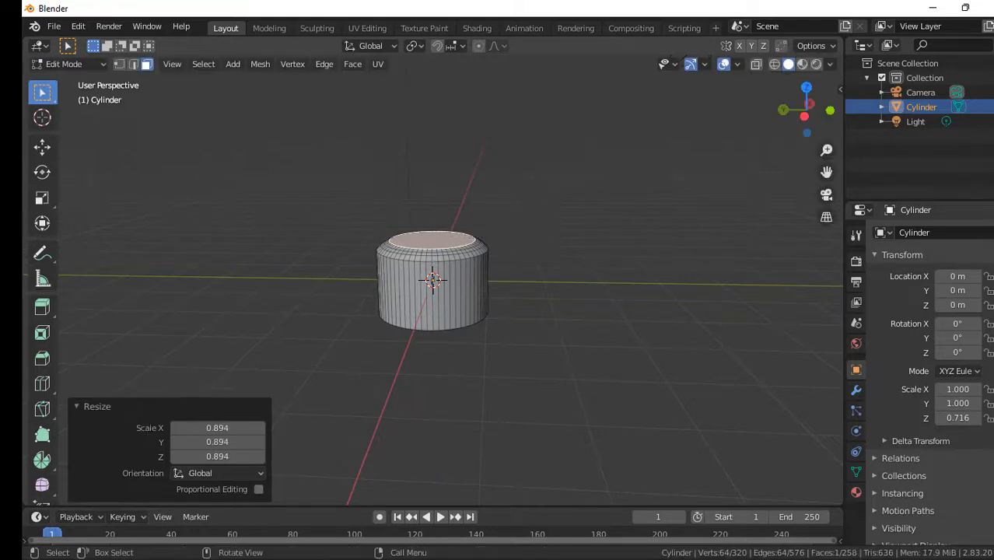
- Inset the top face three times in succession, with thicknesses of about 0.13 m, 0.28 m and 0.17 m
{"action": "key", "text": "i"}
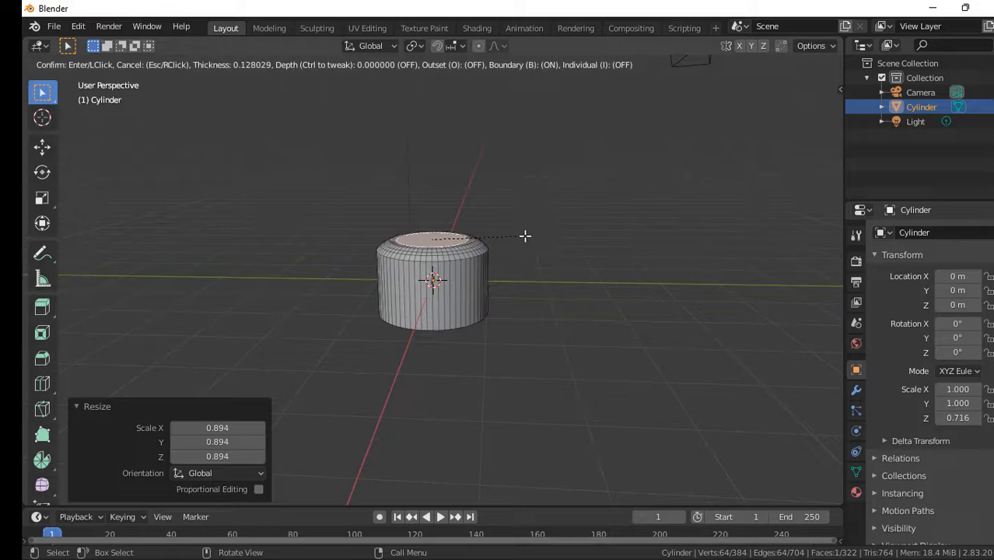
{"action": "left_click", "coordinate": [525, 236]}
{"action": "key", "text": "i"}
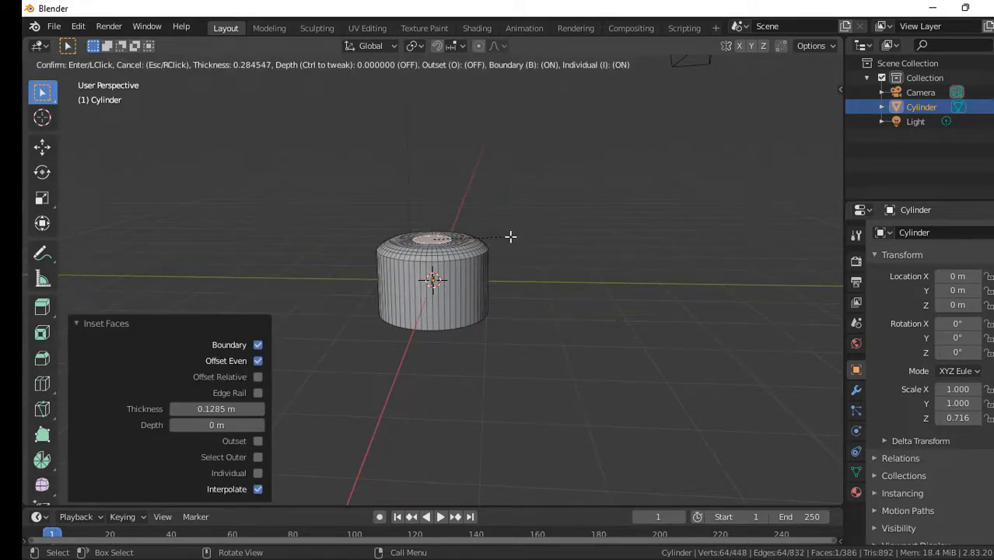
{"action": "left_click", "coordinate": [510, 236]}
{"action": "key", "text": "i"}
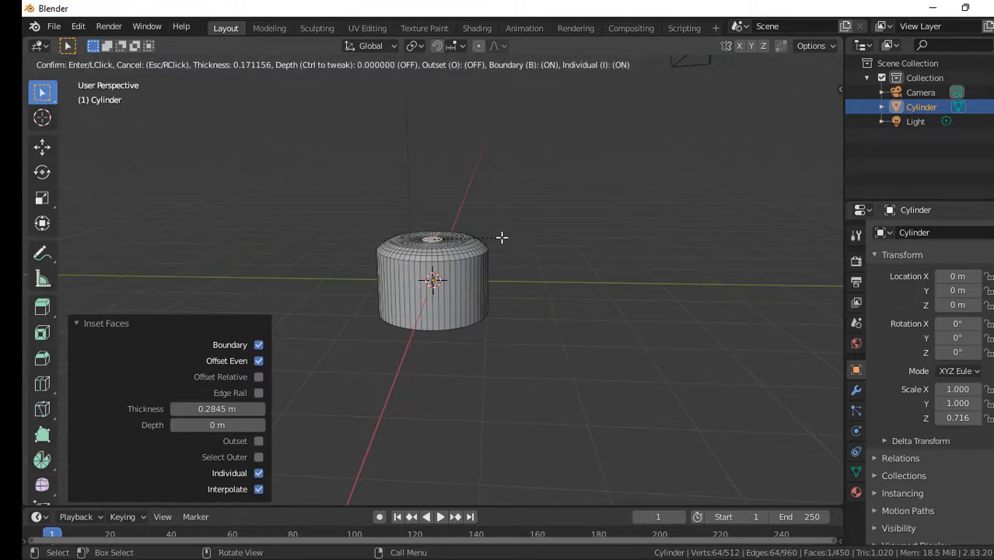
{"action": "left_click", "coordinate": [501, 238]}
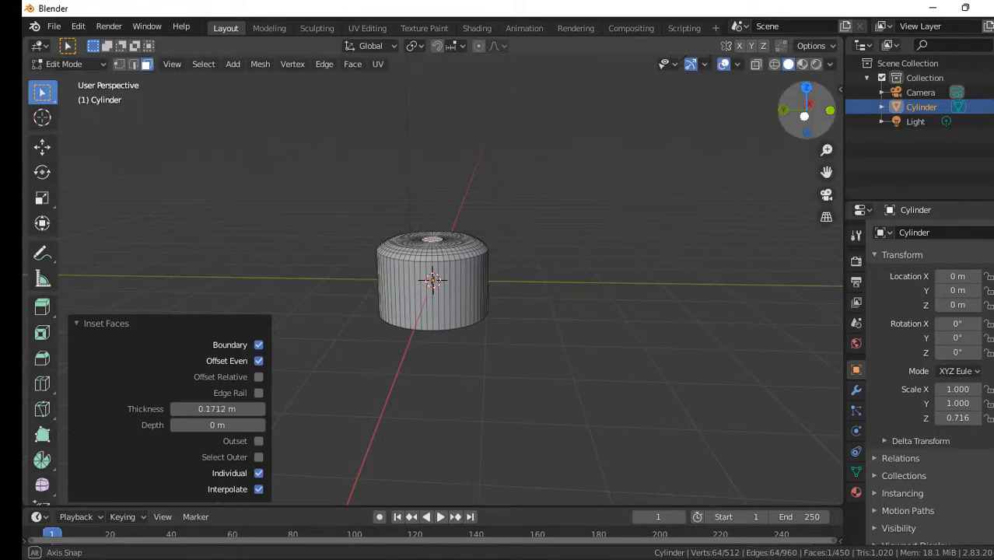
- Select the cylinder's bottom face and move it up along Z by about 0.203 m
{"action": "left_click_drag", "start_coordinate": [806, 87], "coordinate": [619, 200]}
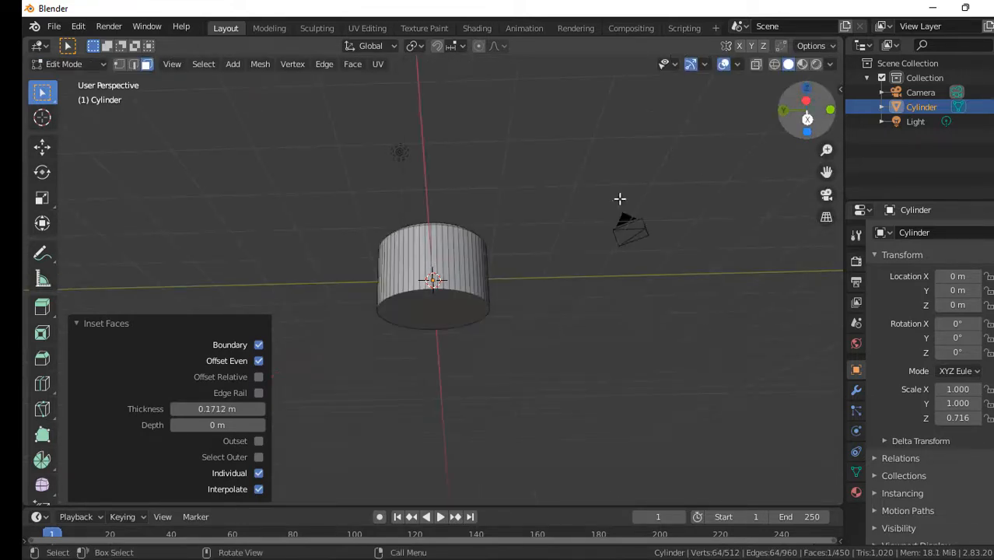
{"action": "left_click", "coordinate": [429, 296]}
{"action": "left_click_drag", "start_coordinate": [806, 126], "coordinate": [679, 260]}
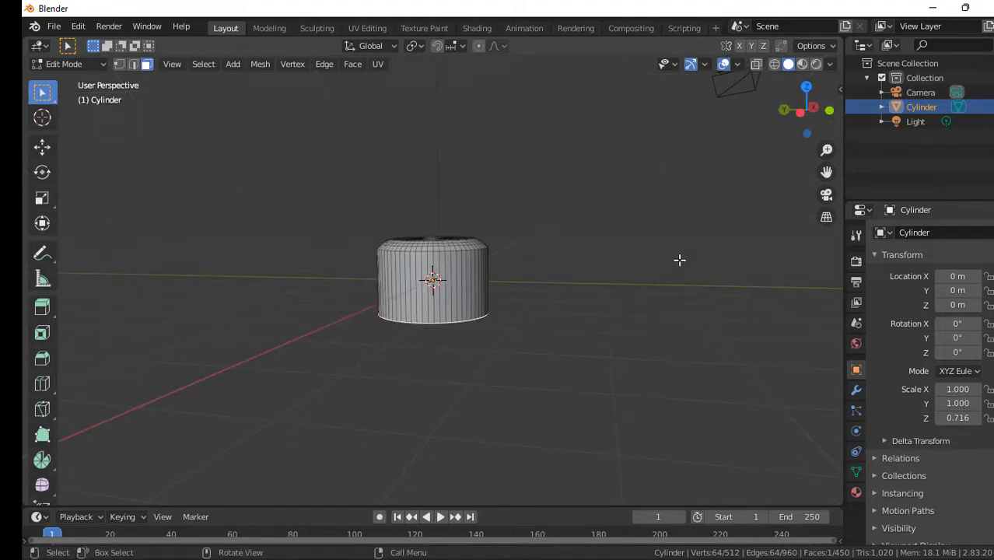
{"action": "key", "text": "g"}
{"action": "key", "text": "z"}
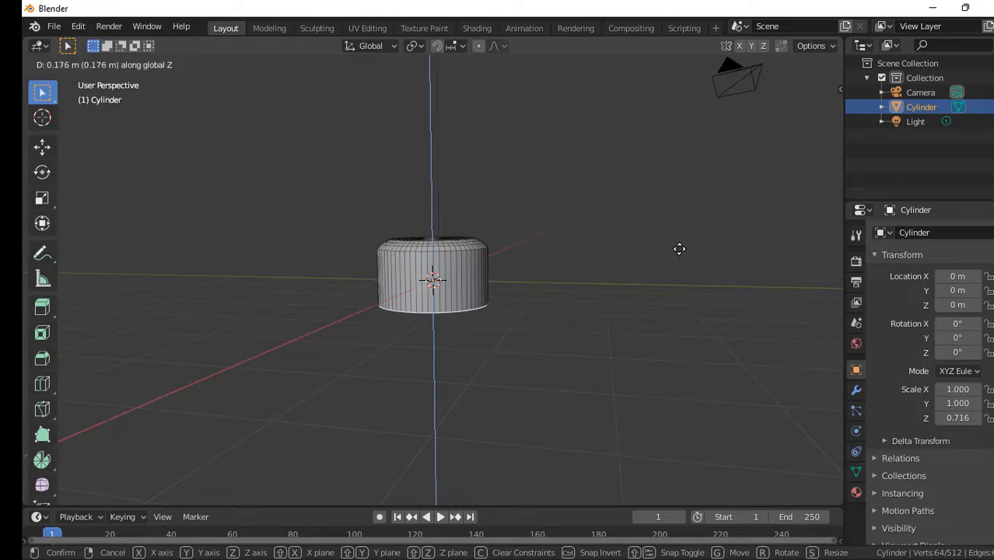
{"action": "left_click", "coordinate": [679, 249]}
- Extrude the bottom face twice, by about 0.041 m and 0.027 m, scaling it to about 1.013 and then 1.011
{"action": "key", "text": "e"}
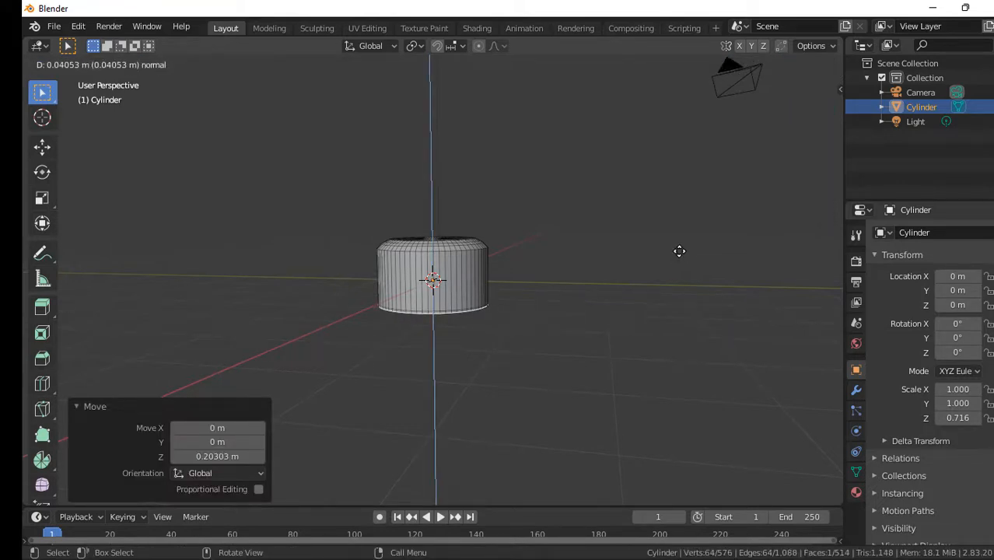
{"action": "left_click", "coordinate": [678, 250]}
{"action": "key", "text": "s"}
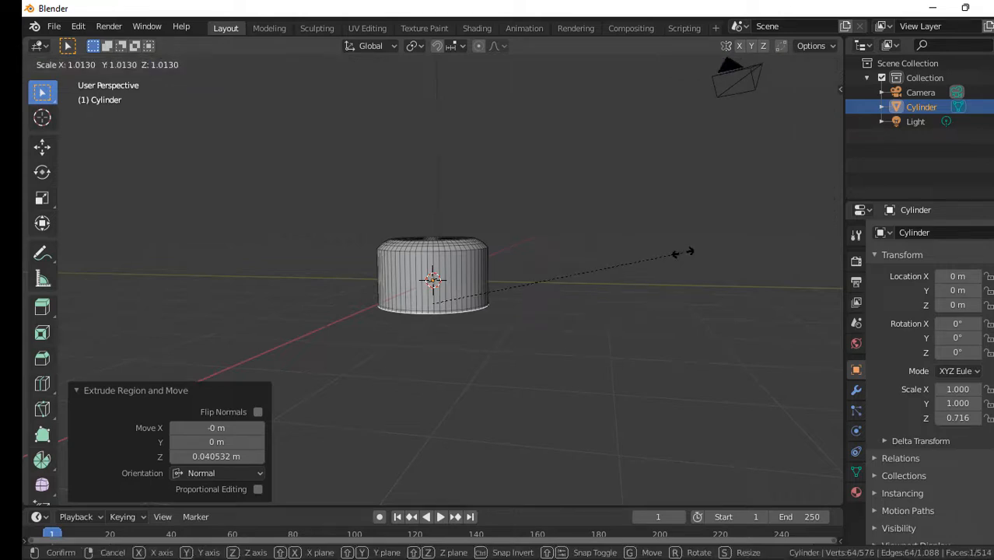
{"action": "left_click", "coordinate": [682, 252]}
{"action": "key", "text": "e"}
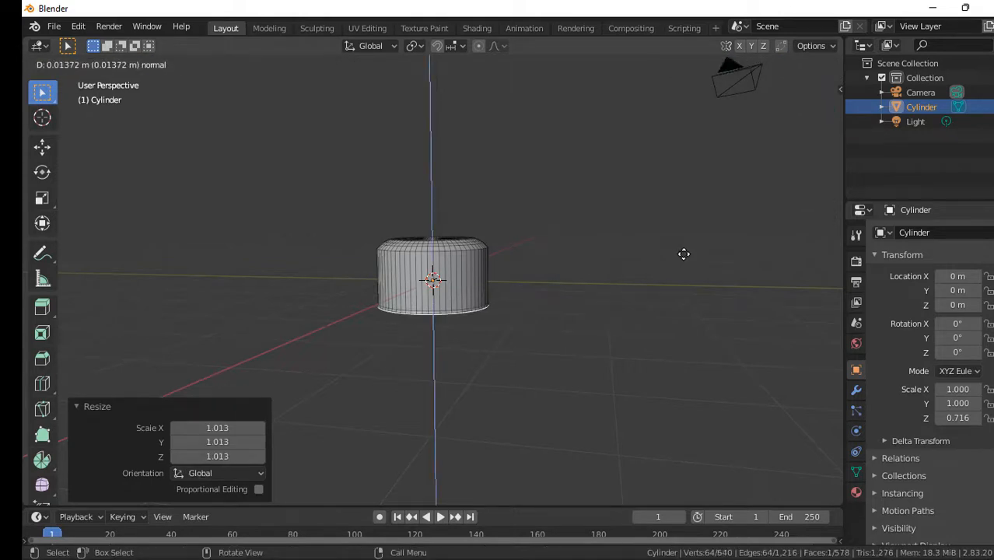
{"action": "left_click", "coordinate": [682, 253]}
{"action": "key", "text": "s"}
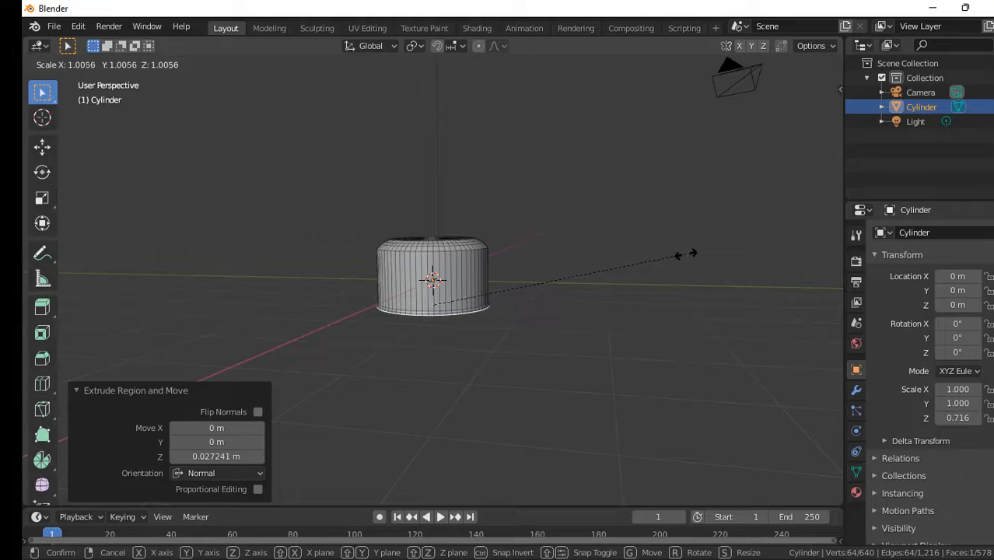
{"action": "left_click", "coordinate": [684, 253]}
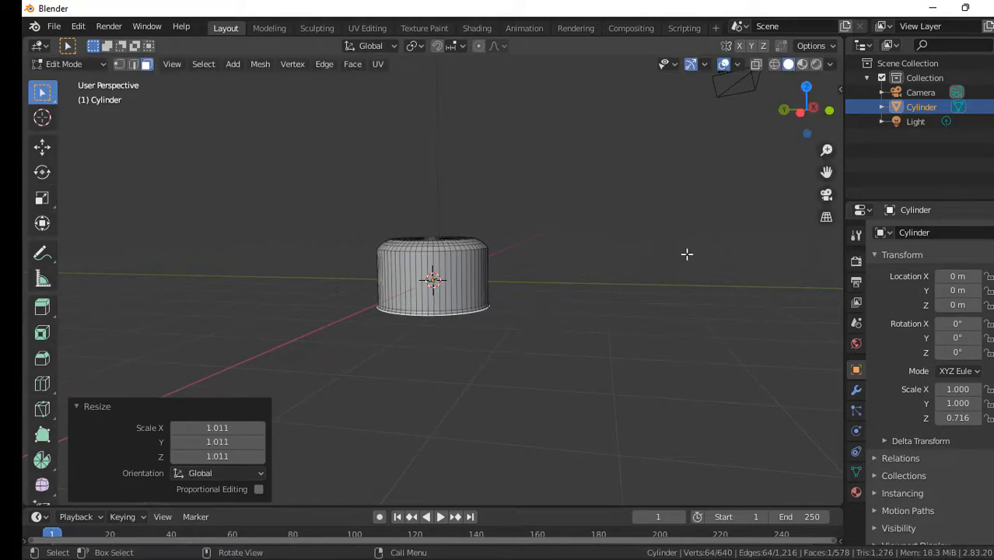
- Extrude the bottom face another 0.054 m or so and flare it outward to about 1.047
{"action": "key", "text": "e"}
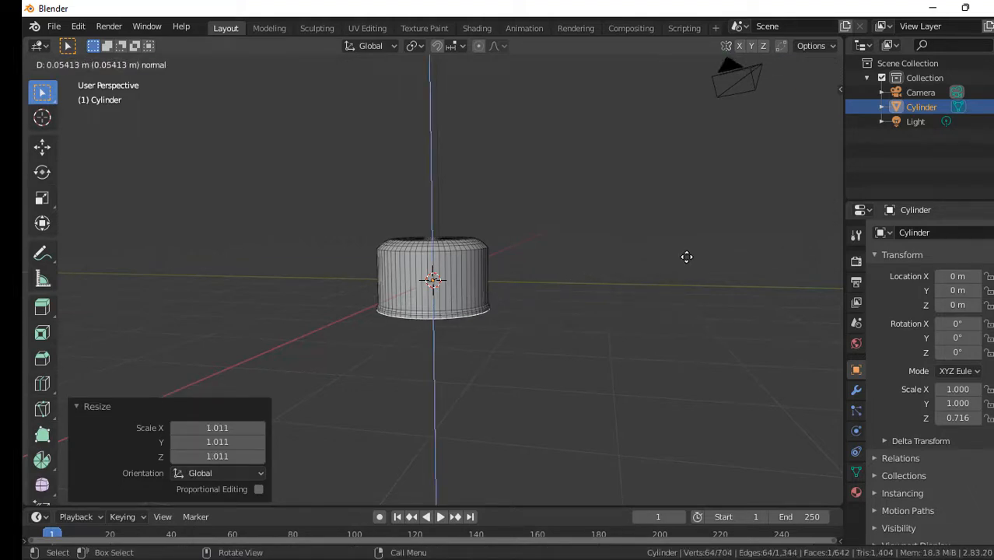
{"action": "left_click", "coordinate": [687, 257]}
{"action": "key", "text": "s"}
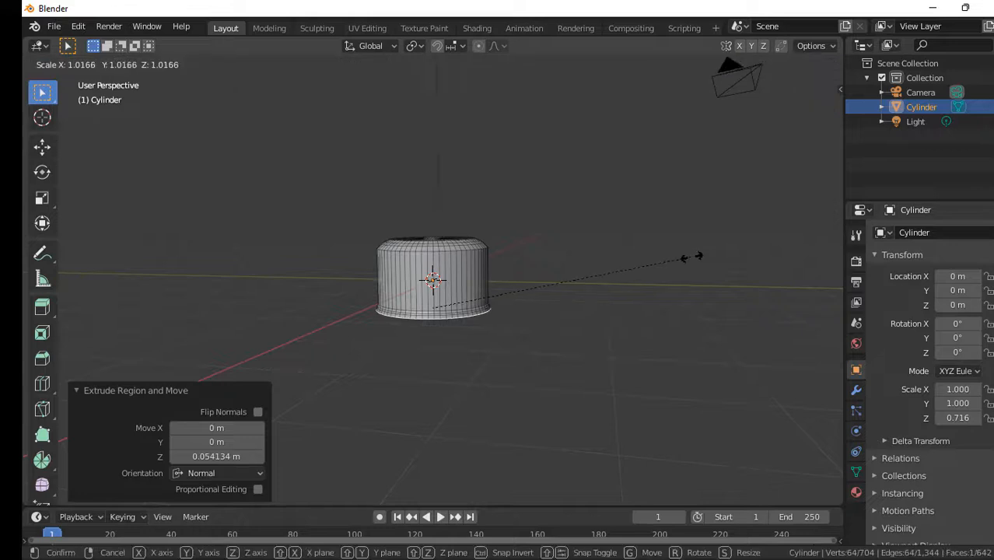
{"action": "left_click", "coordinate": [699, 256]}
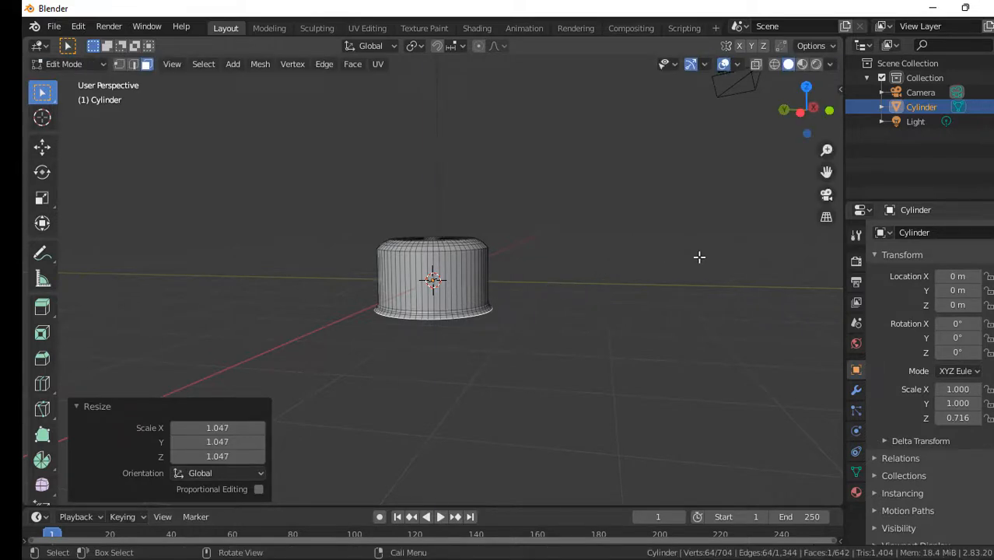
- Form the brim by extruding the bottom face about 0.177 m, scaling it to about 3.312 and then by about 0.762
{"action": "key", "text": "e"}
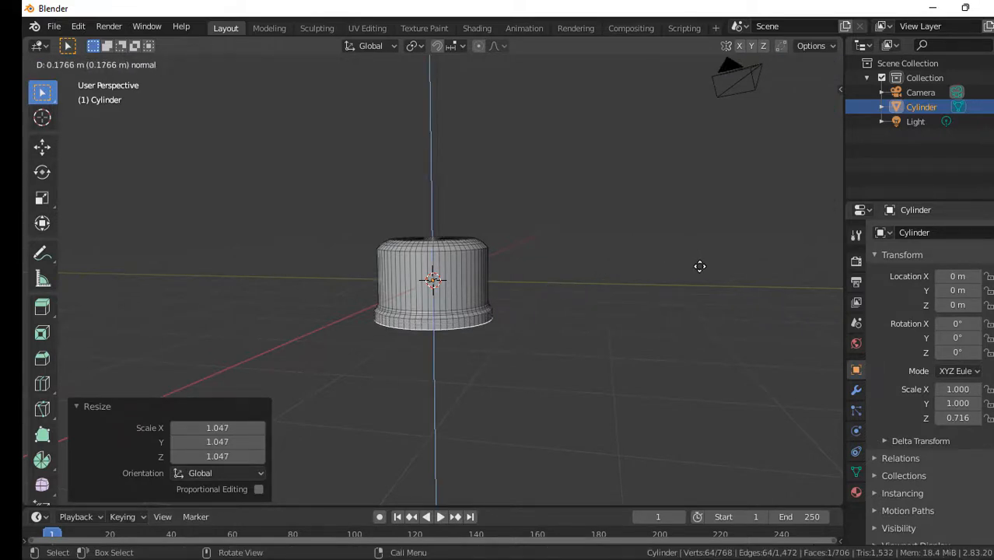
{"action": "left_click", "coordinate": [699, 266]}
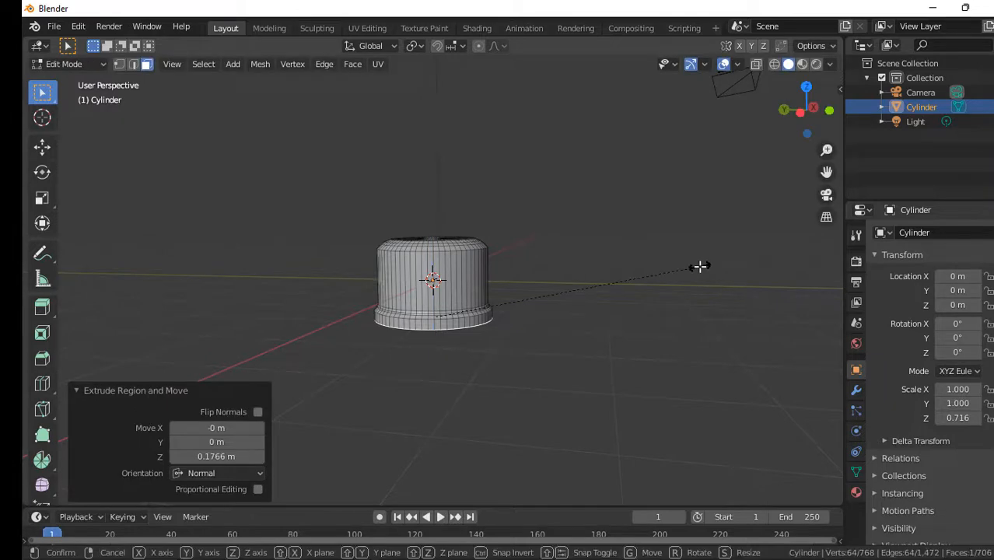
{"action": "key", "text": "s"}
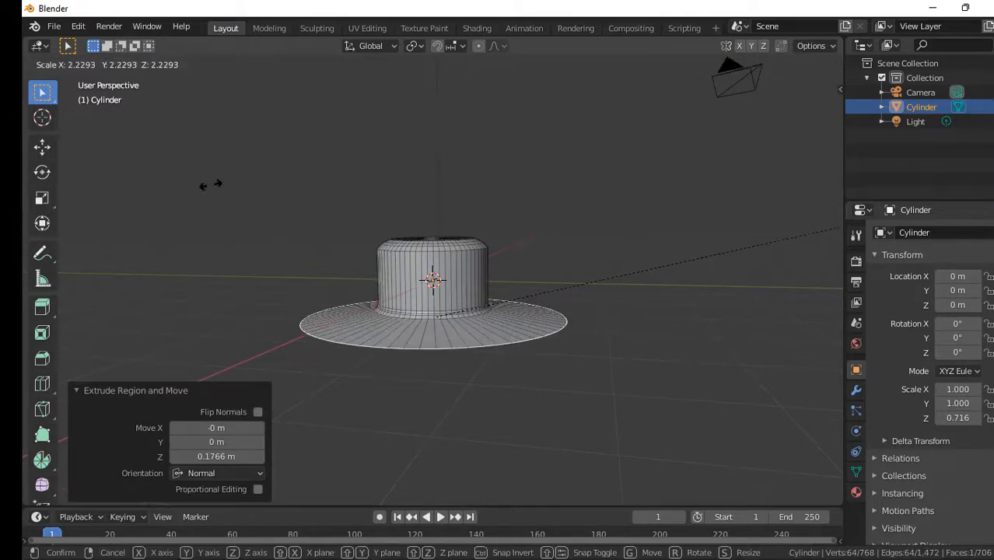
{"action": "left_click", "coordinate": [500, 174]}
{"action": "left_click_drag", "start_coordinate": [812, 110], "coordinate": [783, 166]}
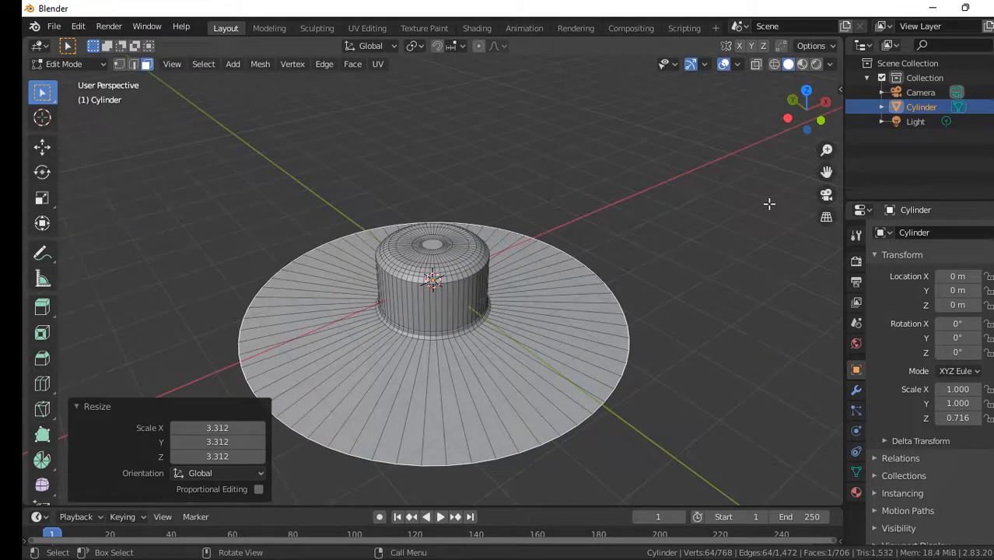
{"action": "key", "text": "s"}
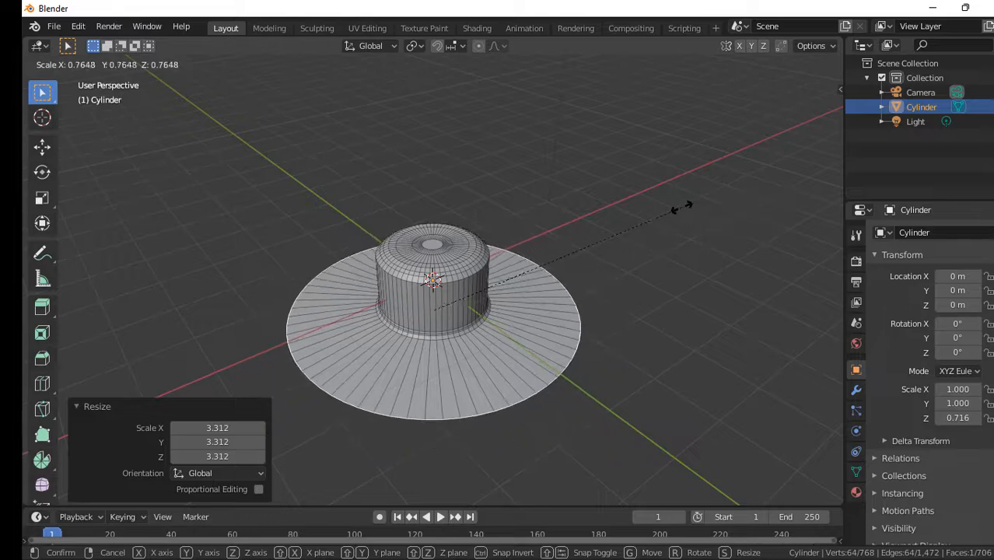
{"action": "left_click", "coordinate": [681, 207]}
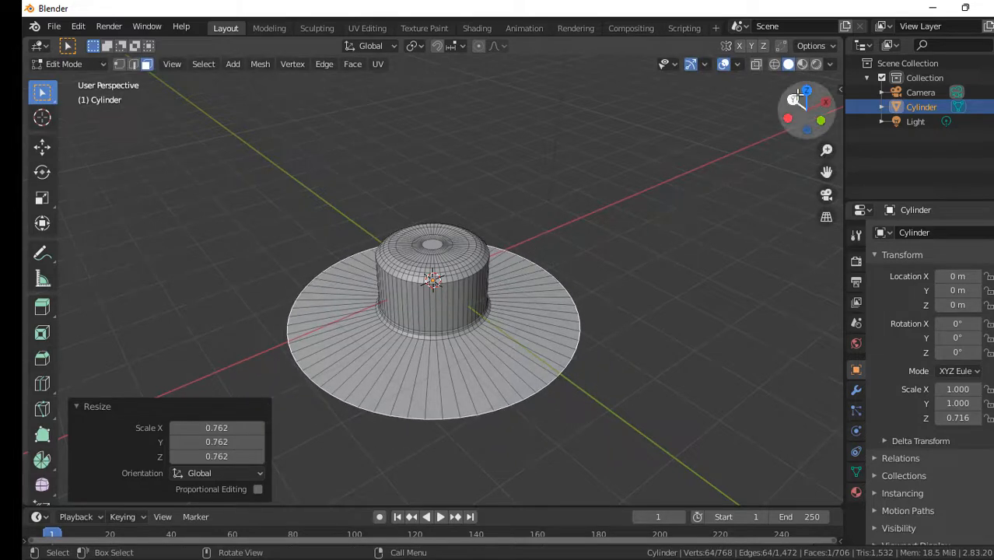
- Delete the large flat face that closes the underside of the brim
{"action": "left_click_drag", "start_coordinate": [798, 100], "coordinate": [846, 48]}
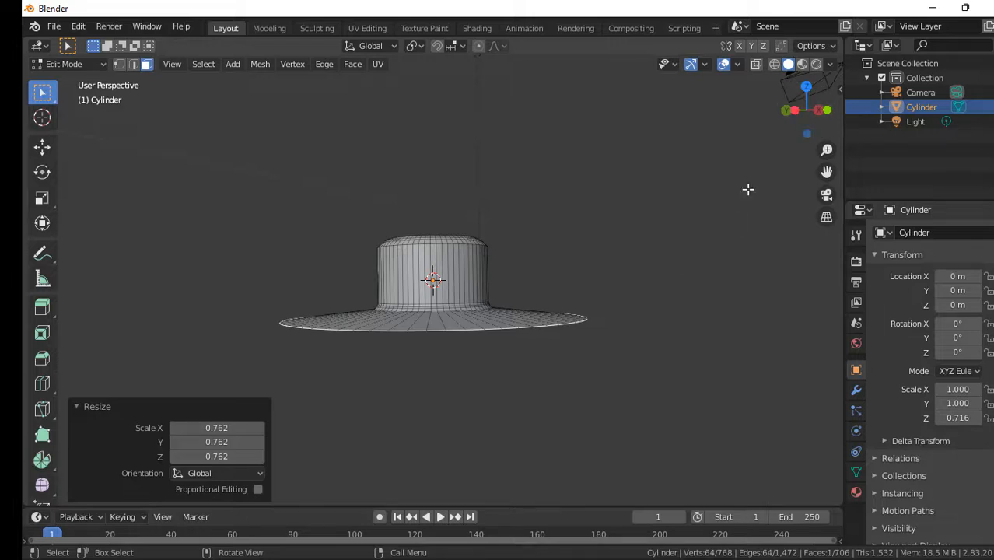
{"action": "left_click_drag", "start_coordinate": [805, 118], "coordinate": [744, 195]}
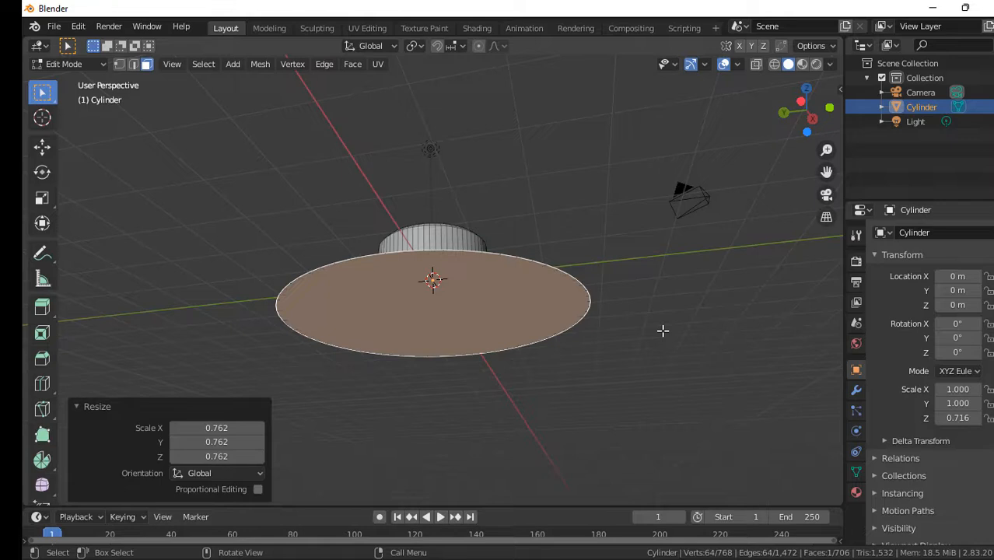
{"action": "key", "text": "x"}
{"action": "left_click", "coordinate": [656, 364]}
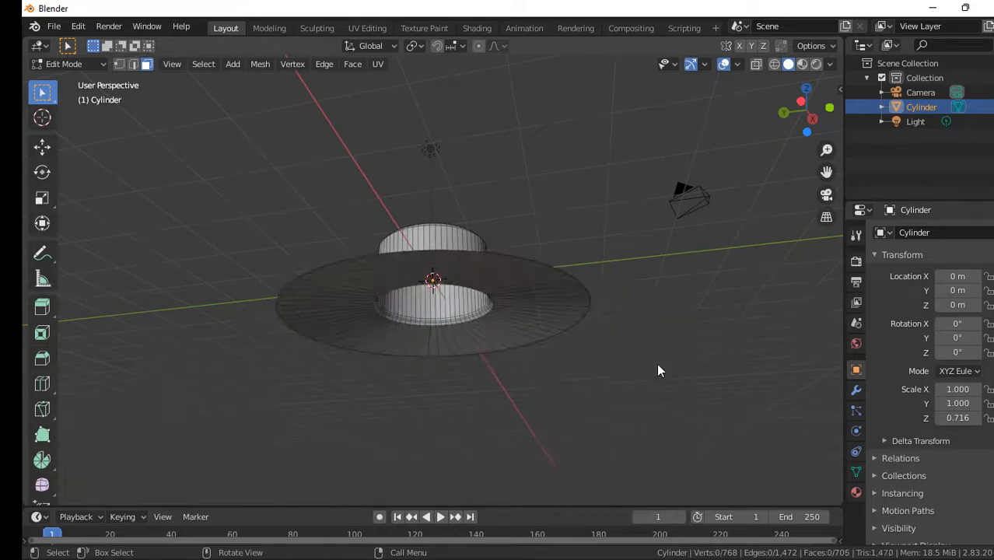
- Turn on proportional editing and select a patch of faces along one side of the crown's rounded upper edge
{"action": "left_click_drag", "start_coordinate": [807, 113], "coordinate": [809, 166]}
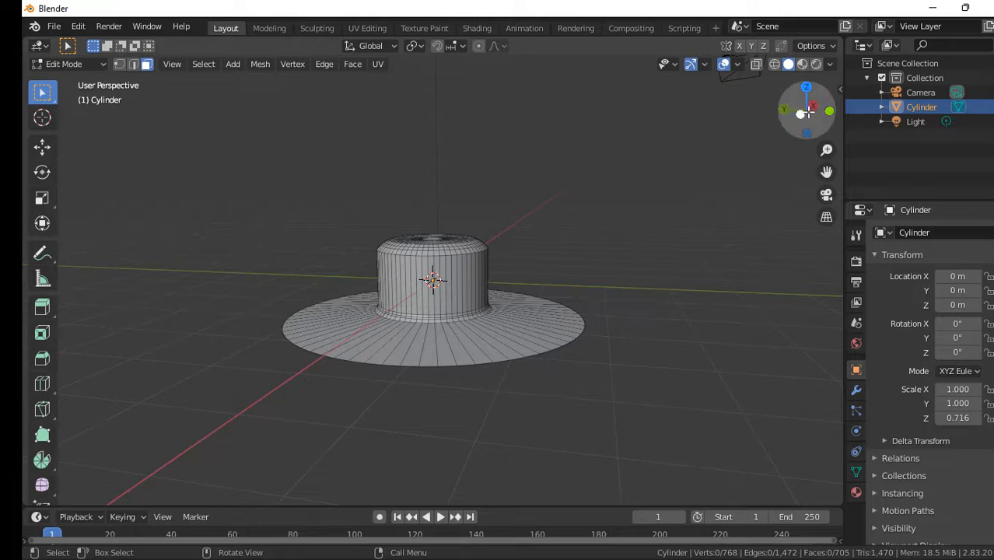
{"action": "left_click_drag", "start_coordinate": [804, 113], "coordinate": [494, 108]}
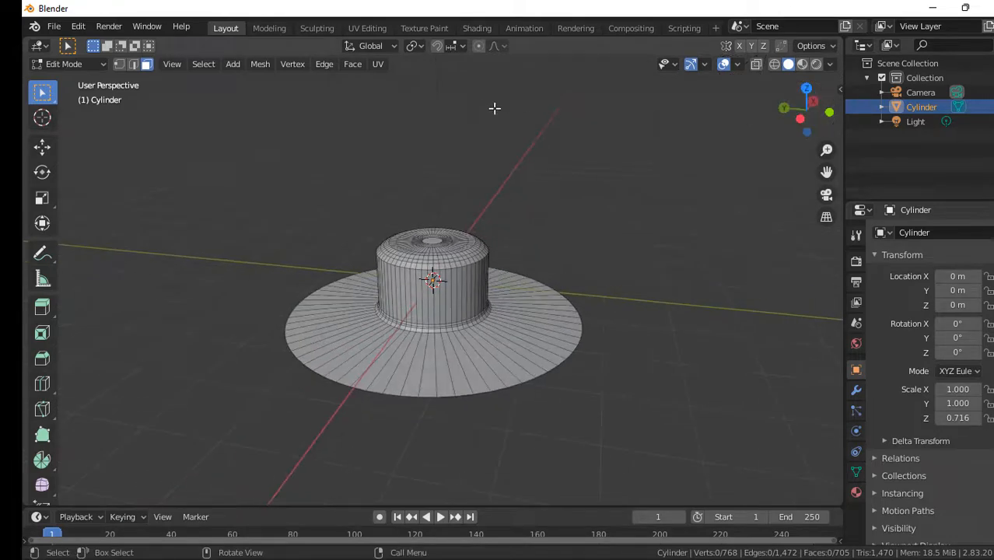
{"action": "left_click", "coordinate": [478, 47]}
{"action": "scroll", "coordinate": [550, 213], "scroll_direction": "up", "scroll_amount": 5}
{"action": "left_click_drag", "start_coordinate": [421, 216], "coordinate": [517, 241]}
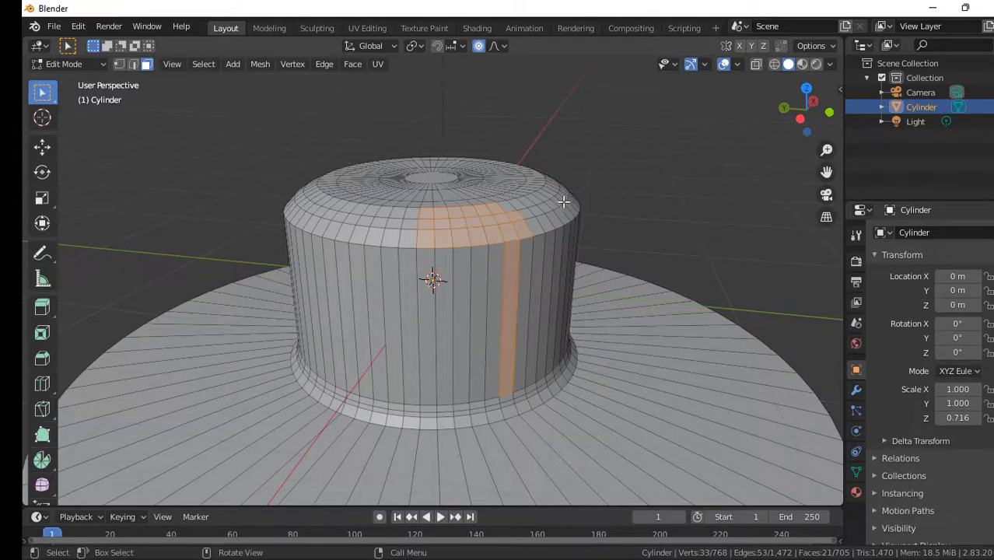
{"action": "key", "text": "c"}
{"action": "mouse_move", "coordinate": [549, 209]}
{"action": "left_mouse_down"}
{"action": "mouse_move", "coordinate": [521, 207]}
{"action": "mouse_move", "coordinate": [513, 218]}
{"action": "mouse_move", "coordinate": [537, 209]}
{"action": "left_mouse_up"}
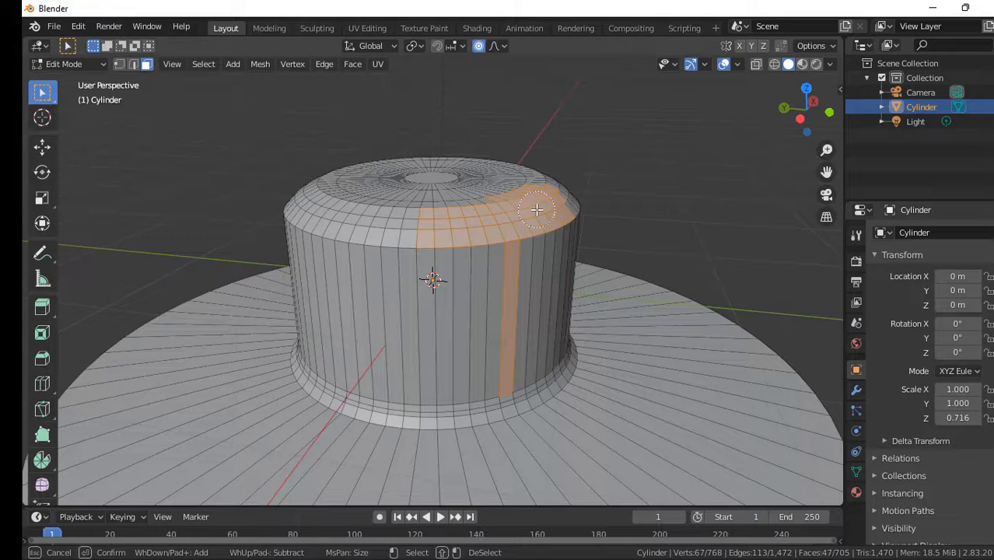
{"action": "key", "text": "Escape"}
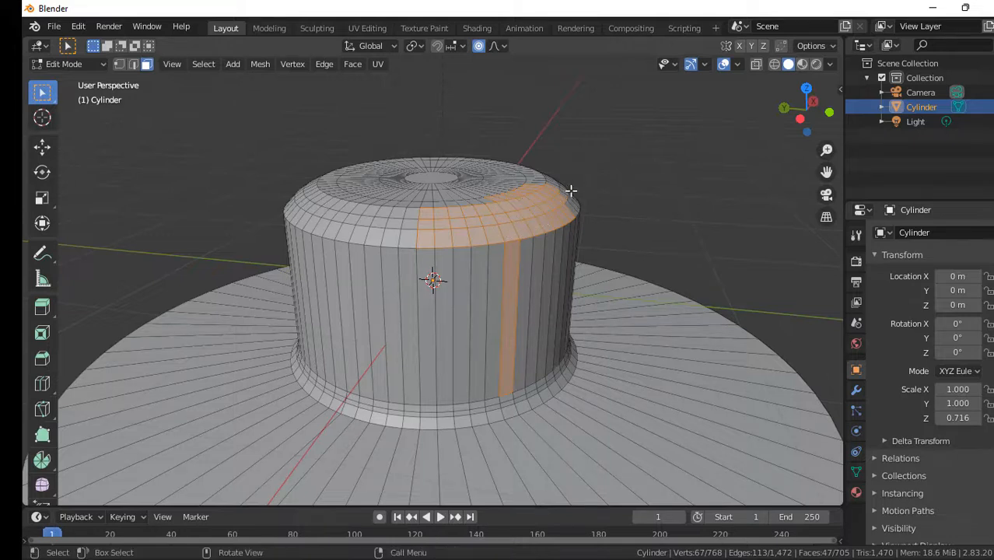
- Move the selected crown faces about 0.034 m in X, -0.066 m in Y and 0.034 m in Z with proportional size 0.424
{"action": "key", "text": "g"}
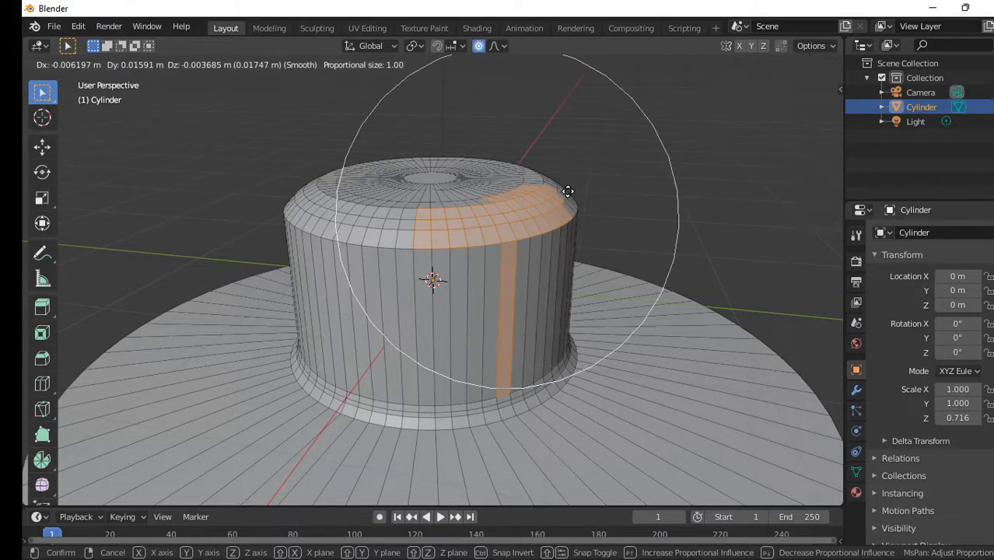
{"action": "scroll", "coordinate": [567, 191], "scroll_direction": "up", "scroll_amount": 5}
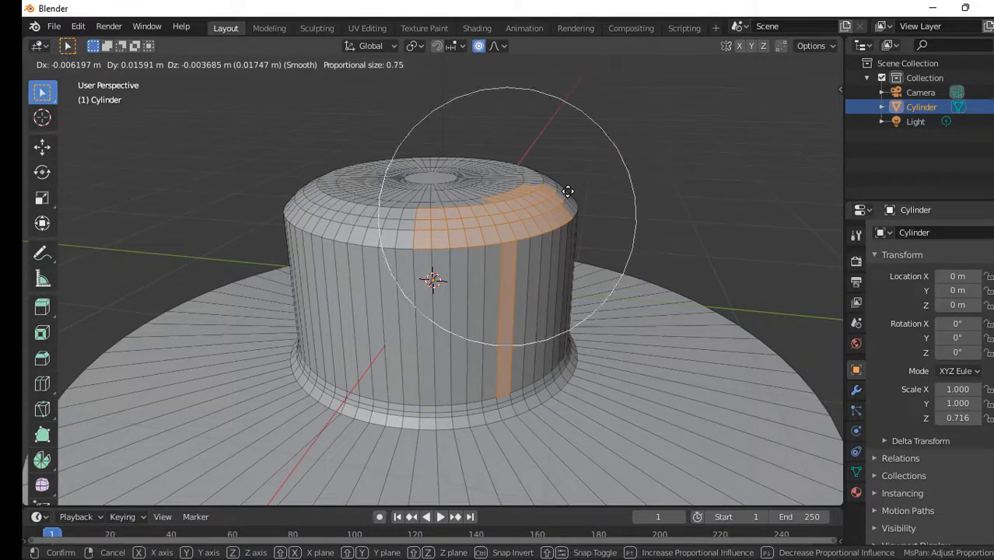
{"action": "scroll", "coordinate": [568, 191], "scroll_direction": "up", "scroll_amount": 1}
{"action": "scroll", "coordinate": [568, 191], "scroll_direction": "up", "scroll_amount": 1}
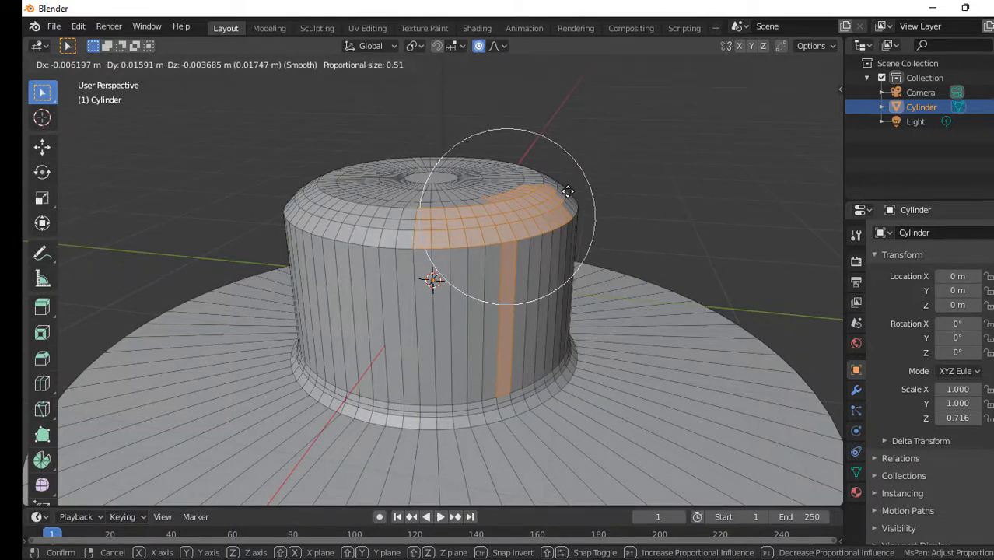
{"action": "scroll", "coordinate": [569, 173], "scroll_direction": "up", "scroll_amount": 2}
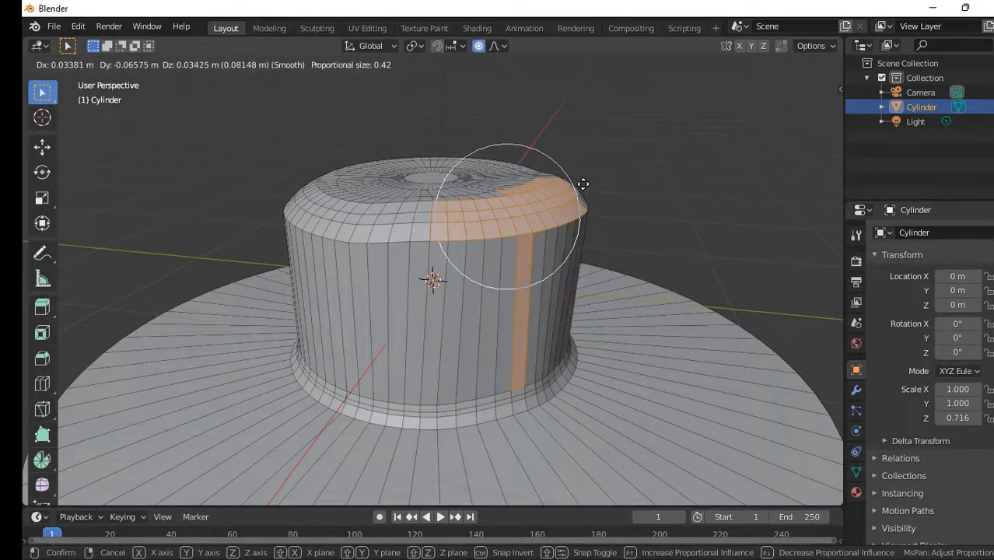
{"action": "left_click", "coordinate": [583, 184]}
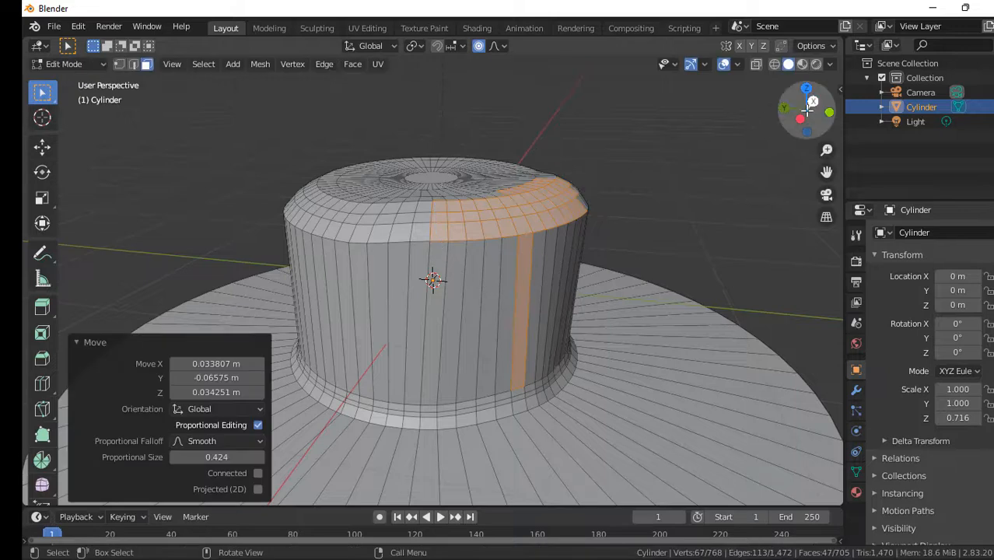
- Circle-select a patch of faces on the rounded upper edge at another side of the crown, leaving out the side wall
{"action": "left_click_drag", "start_coordinate": [799, 109], "coordinate": [799, 113]}
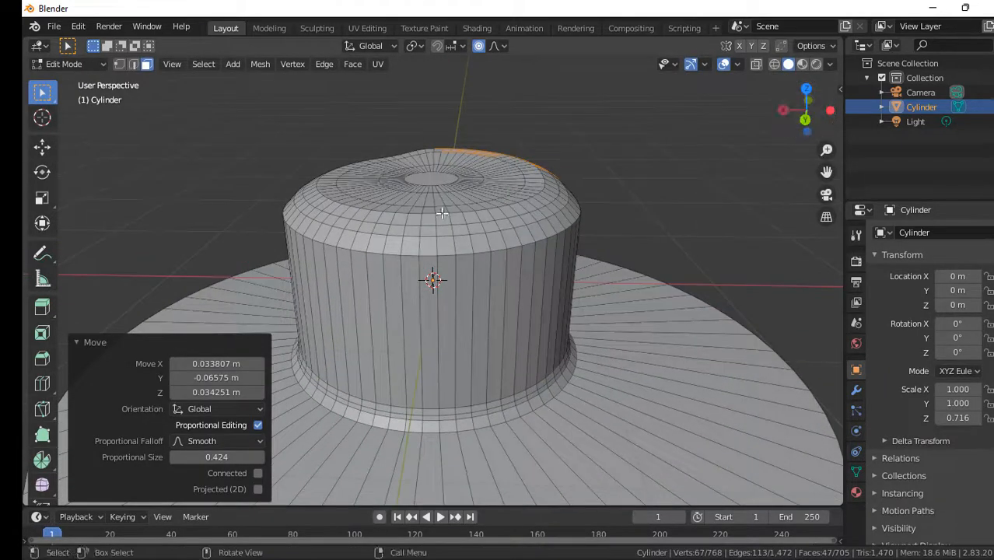
{"action": "left_click_drag", "start_coordinate": [346, 211], "coordinate": [442, 250]}
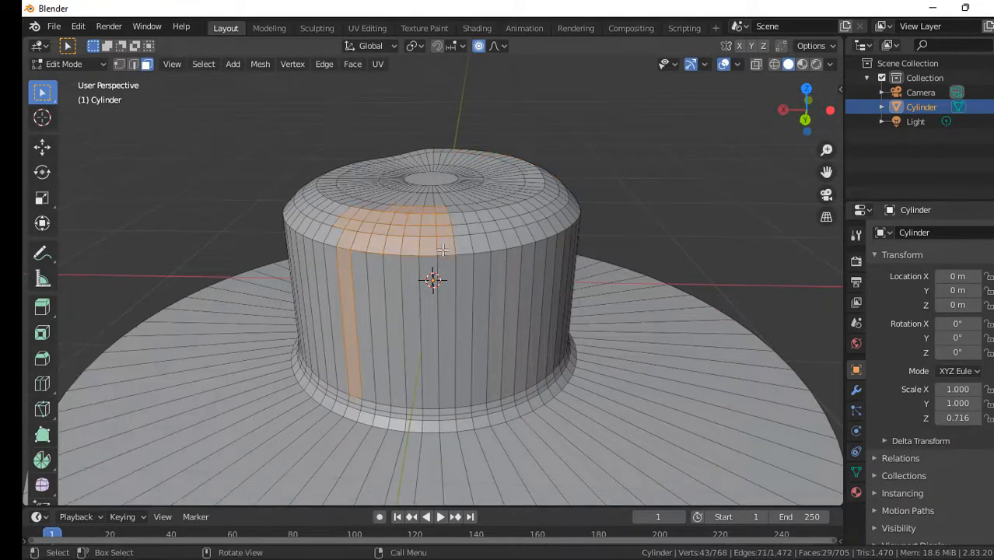
{"action": "left_click", "coordinate": [411, 231]}
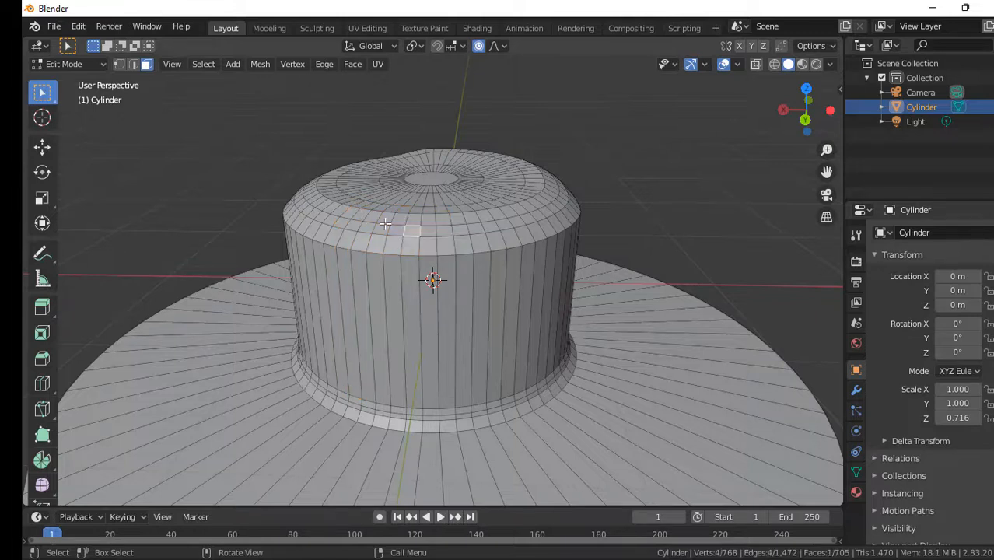
{"action": "key", "text": "c"}
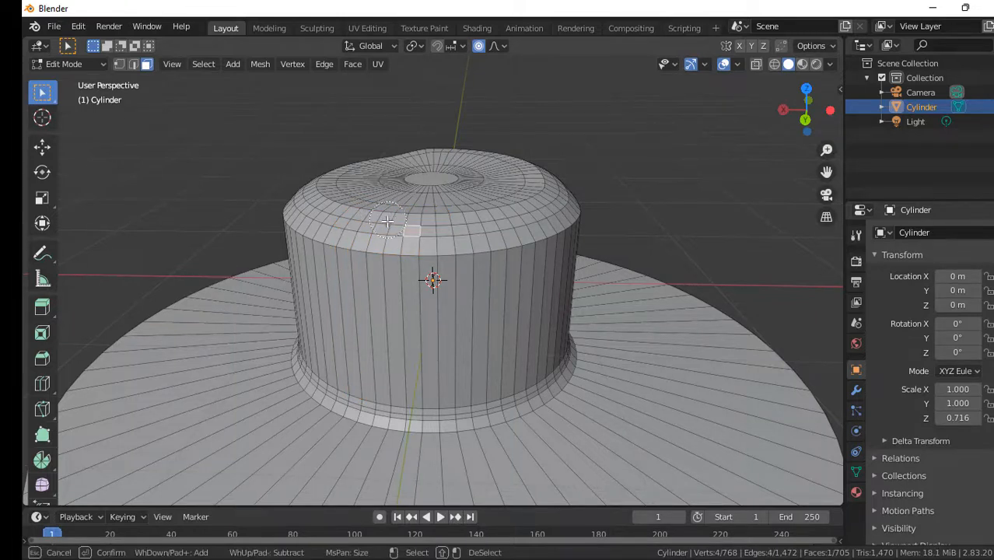
{"action": "left_click_drag", "start_coordinate": [355, 226], "coordinate": [430, 231]}
{"action": "key", "text": "Escape"}
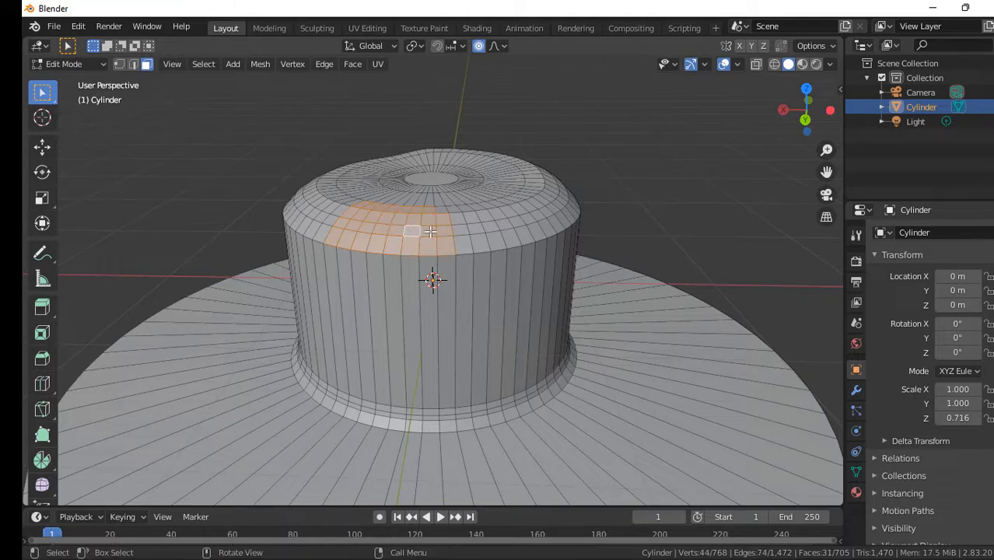
- Move the selected patch of crown faces about 0.002 m in X, -0.052 m in Y and 0.114 m in Z with proportional size 0.424
{"action": "key", "text": "g"}
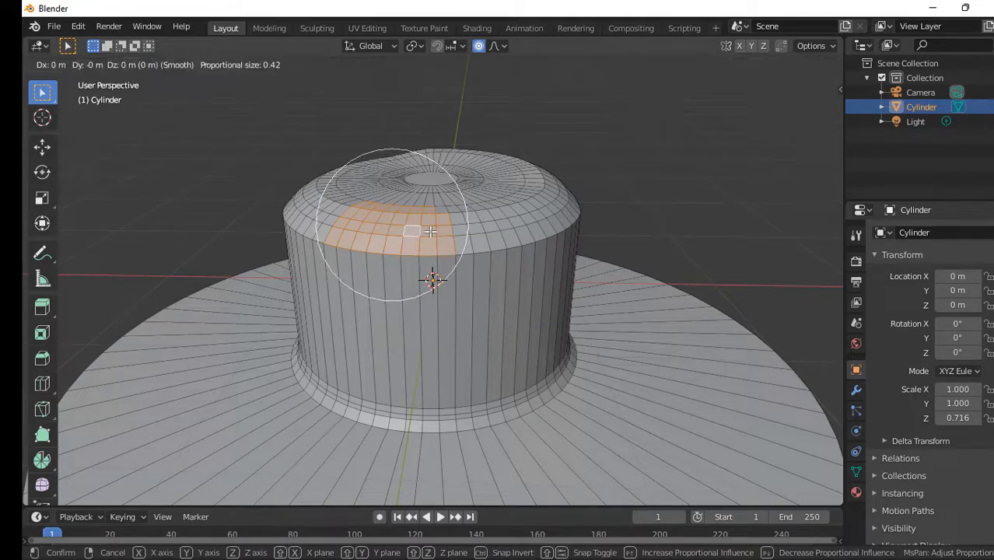
{"action": "left_click", "coordinate": [430, 208]}
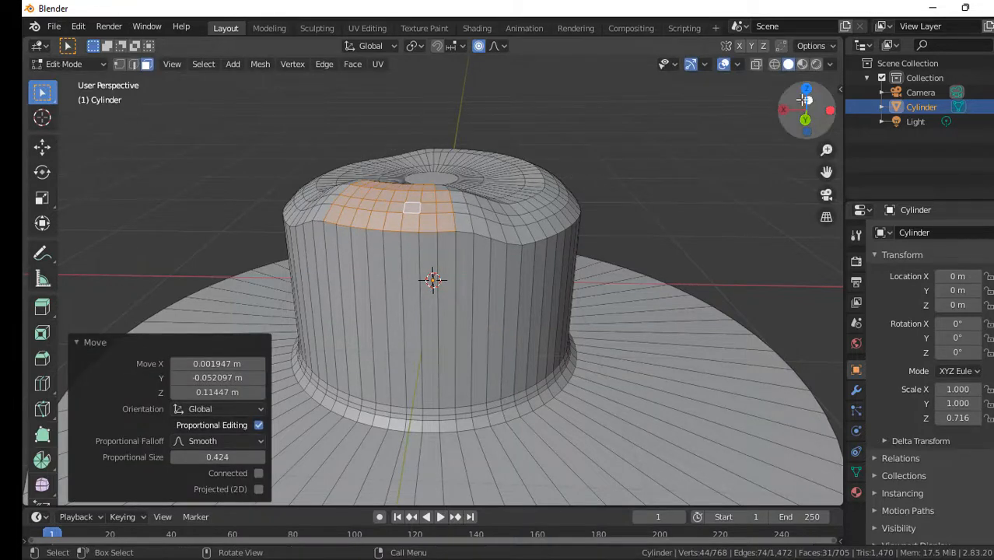
- Add a neighbouring patch of the crown's rounded upper edge to the selection and shift both patches about -0.002, 0.001 and -0.003 m in X, Y and Z
{"action": "left_click_drag", "start_coordinate": [809, 108], "coordinate": [756, 119]}
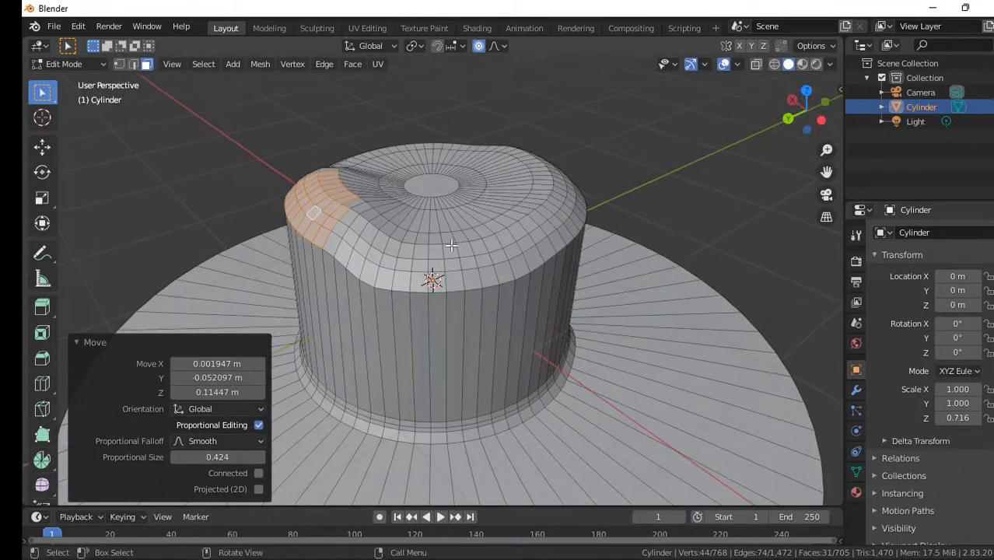
{"action": "key", "text": "c"}
{"action": "left_click_drag", "start_coordinate": [420, 252], "coordinate": [484, 250]}
{"action": "key", "text": "Escape"}
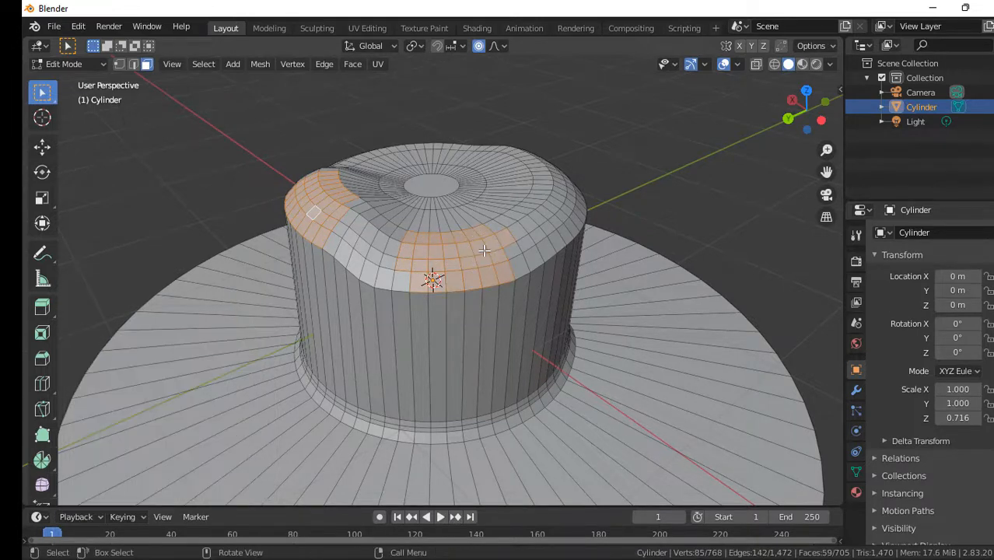
{"action": "key", "text": "g"}
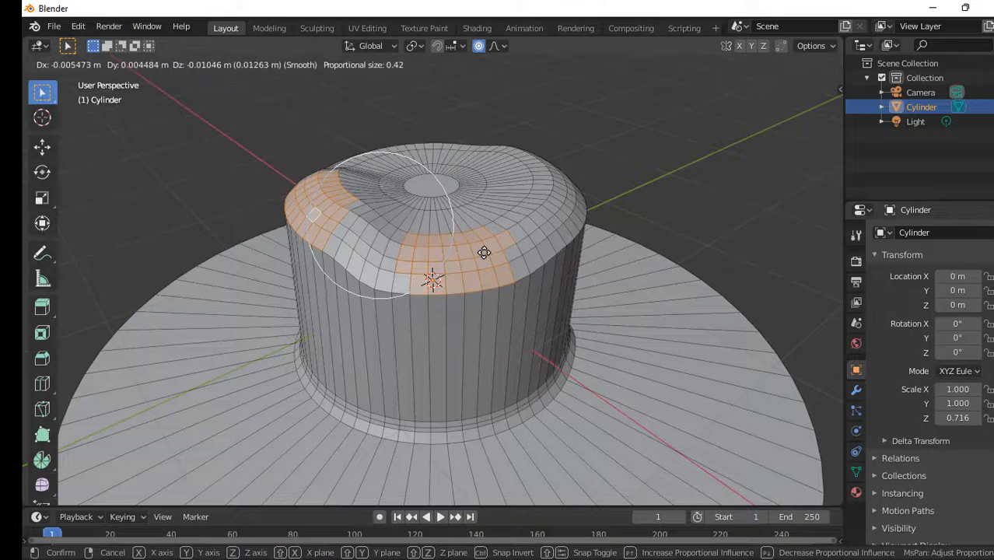
{"action": "left_click", "coordinate": [484, 251]}
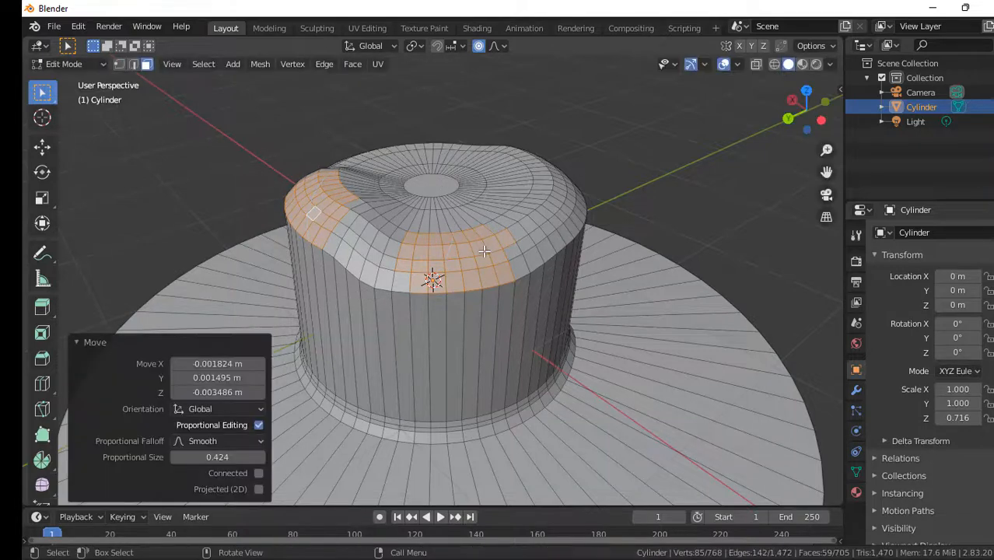
- Circle-select only the neighbouring crown-edge patch and move it about -0.030 m in X, 0.009 m in Y and -0.043 m in Z
{"action": "left_click", "coordinate": [483, 251]}
{"action": "key", "text": "c"}
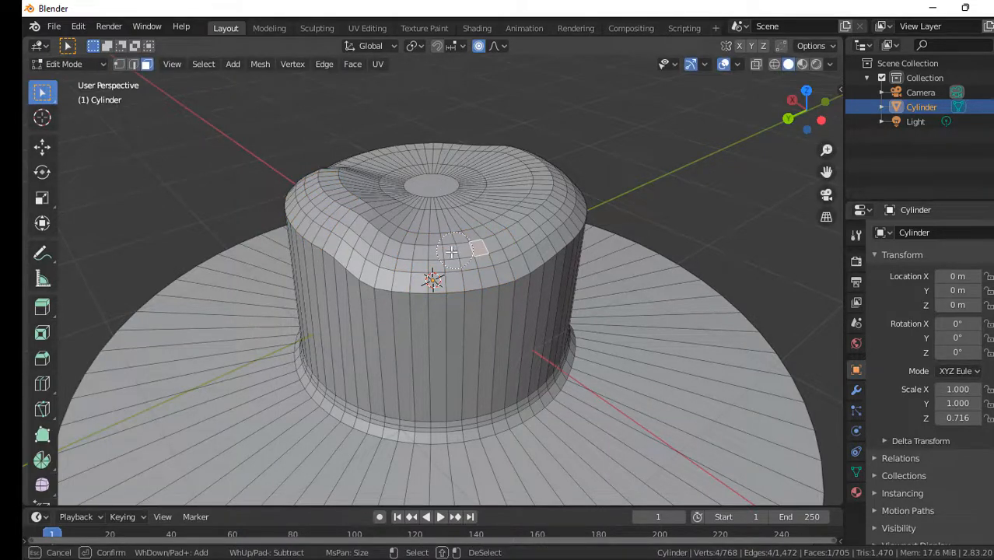
{"action": "mouse_move", "coordinate": [426, 258]}
{"action": "left_mouse_down"}
{"action": "mouse_move", "coordinate": [501, 248]}
{"action": "mouse_move", "coordinate": [424, 258]}
{"action": "mouse_move", "coordinate": [480, 259]}
{"action": "left_mouse_up"}
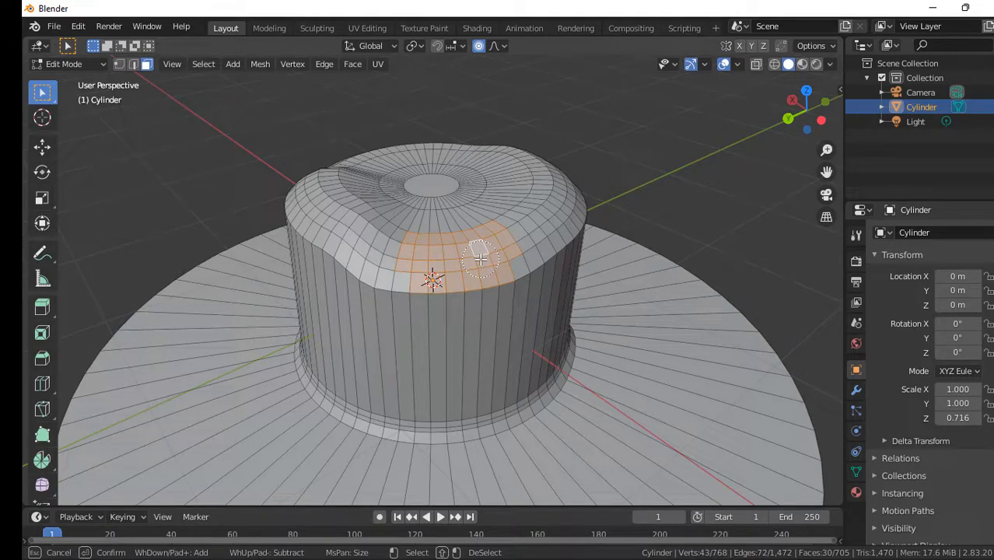
{"action": "key", "text": "Escape"}
{"action": "key", "text": "g"}
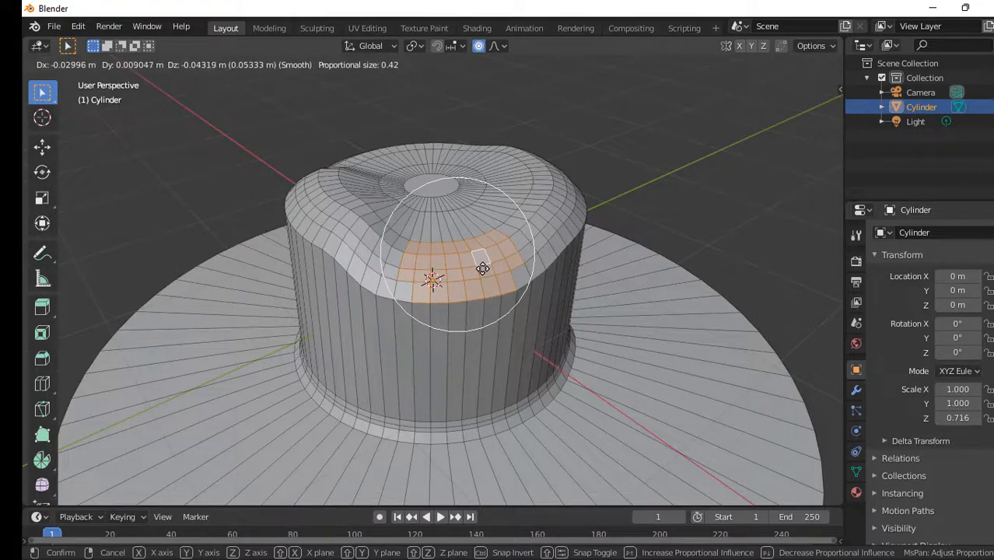
{"action": "left_click", "coordinate": [483, 269]}
- Add 9 evenly spaced horizontal loop cuts around the crown's side wall
{"action": "left_click_drag", "start_coordinate": [800, 114], "coordinate": [526, 273]}
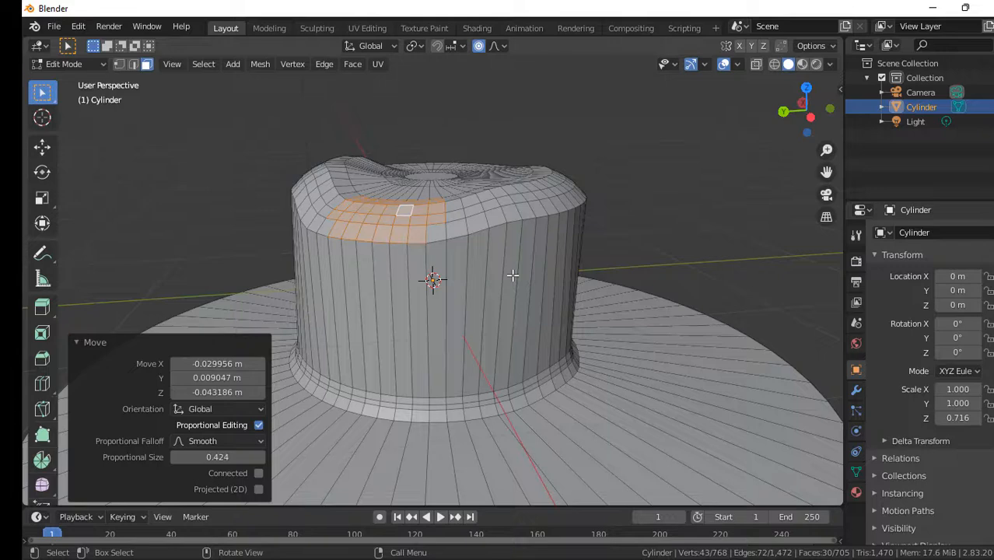
{"action": "key", "text": "ctrl+r"}
{"action": "scroll", "coordinate": [512, 276], "scroll_direction": "up", "scroll_amount": 8}
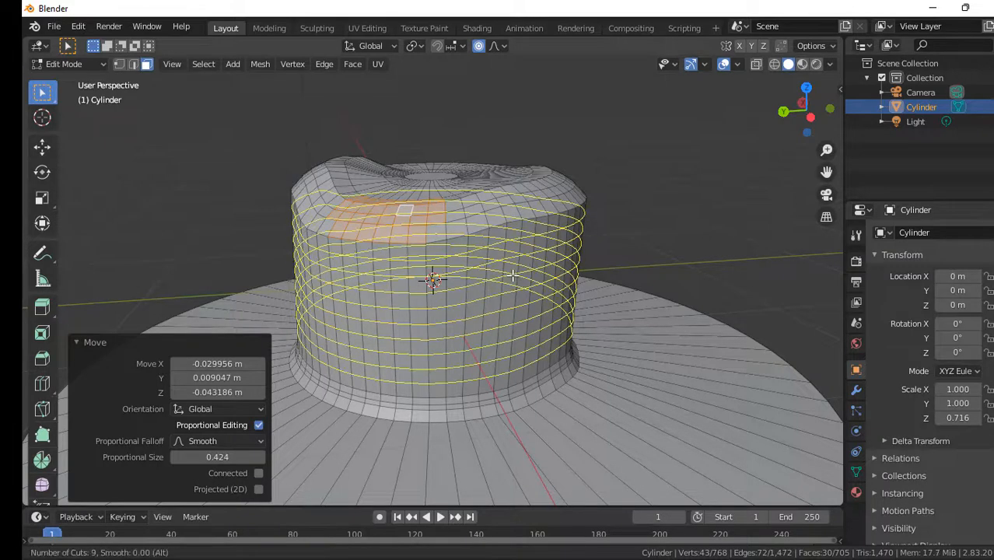
{"action": "left_click", "coordinate": [513, 275]}
{"action": "left_click", "coordinate": [512, 275]}
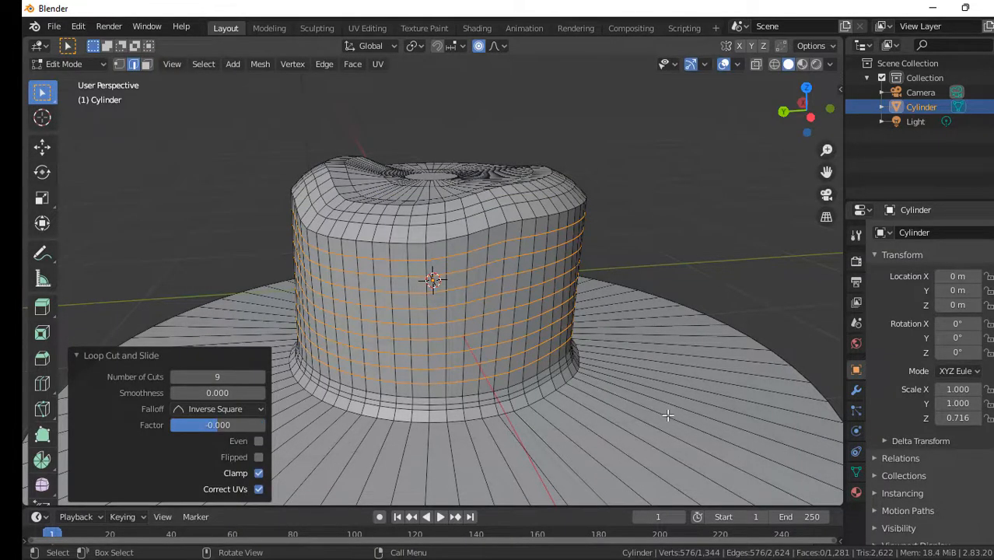
- Add 15 evenly spaced concentric loop cuts around the brim
{"action": "key", "text": "ctrl+r"}
{"action": "scroll", "coordinate": [668, 415], "scroll_direction": "up", "scroll_amount": 11}
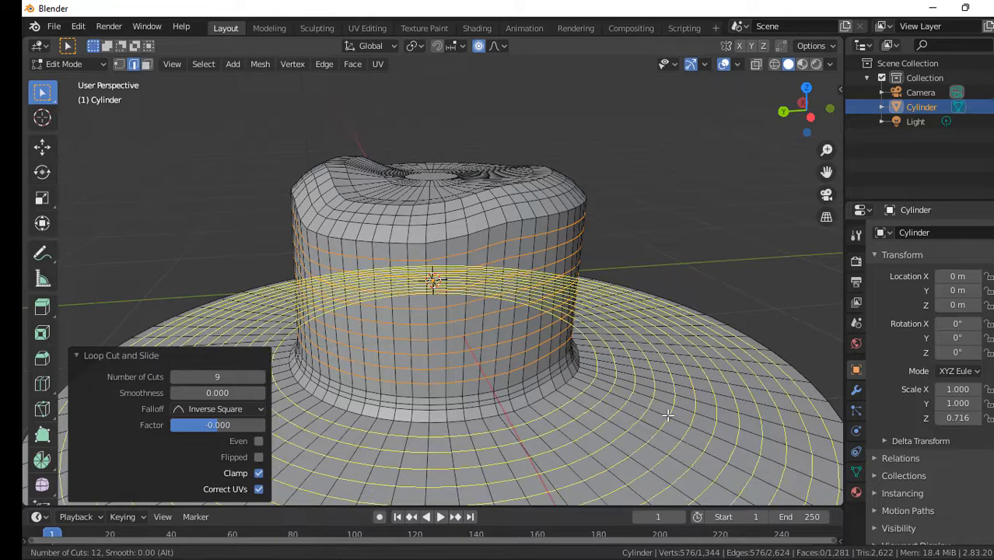
{"action": "scroll", "coordinate": [667, 415], "scroll_direction": "up", "scroll_amount": 1}
{"action": "scroll", "coordinate": [668, 415], "scroll_direction": "up", "scroll_amount": 2}
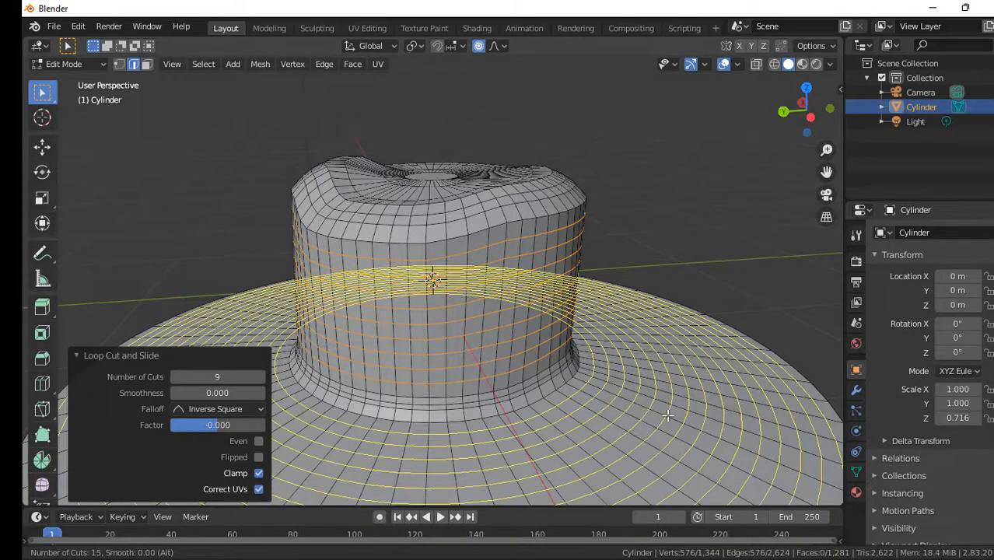
{"action": "left_click", "coordinate": [667, 415]}
{"action": "left_click", "coordinate": [667, 415]}
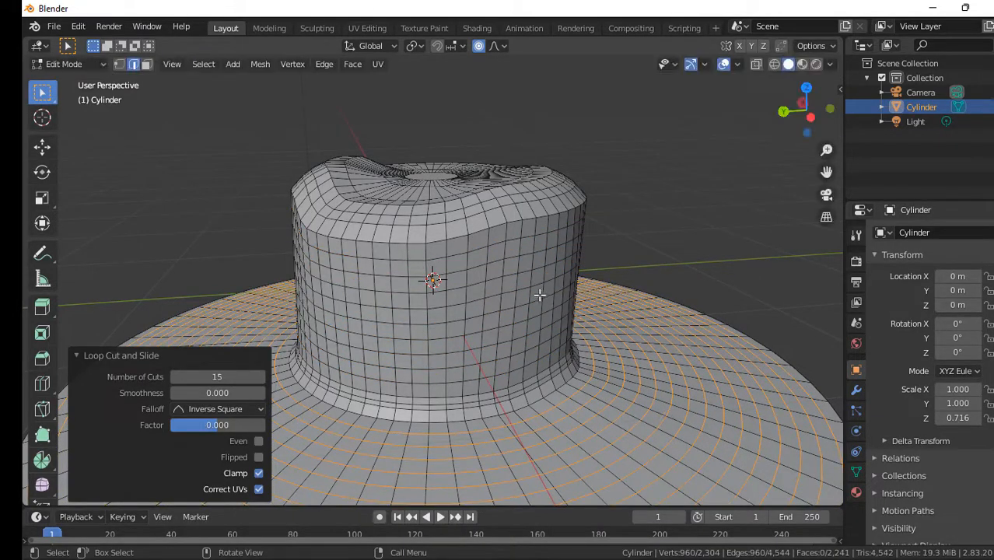
- Box-select and raise an outer patch on the brim's -Y side about 0.075 m in Z, and a smaller patch at its edge about 0.184 m
{"action": "scroll", "coordinate": [671, 323], "scroll_direction": "down", "scroll_amount": 5}
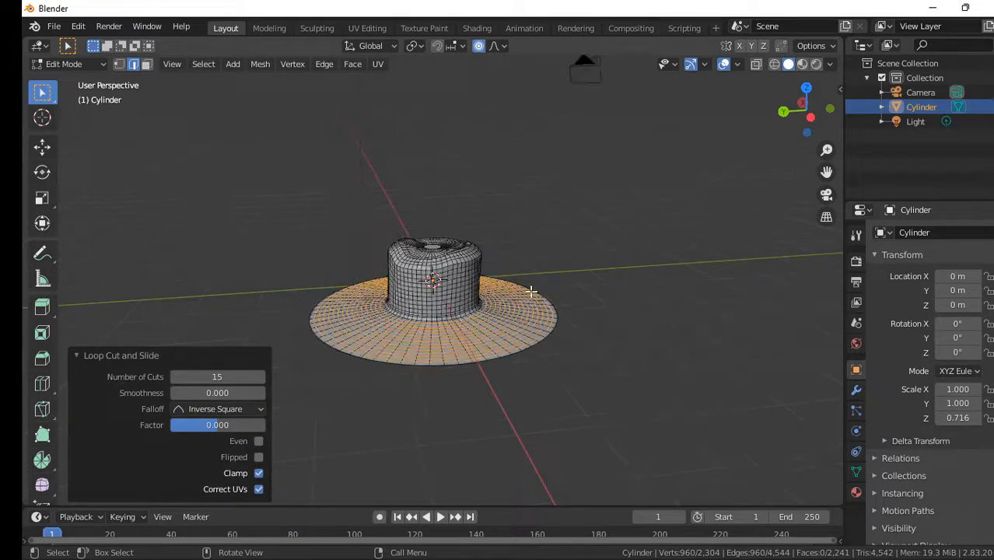
{"action": "left_click_drag", "start_coordinate": [510, 299], "coordinate": [584, 332]}
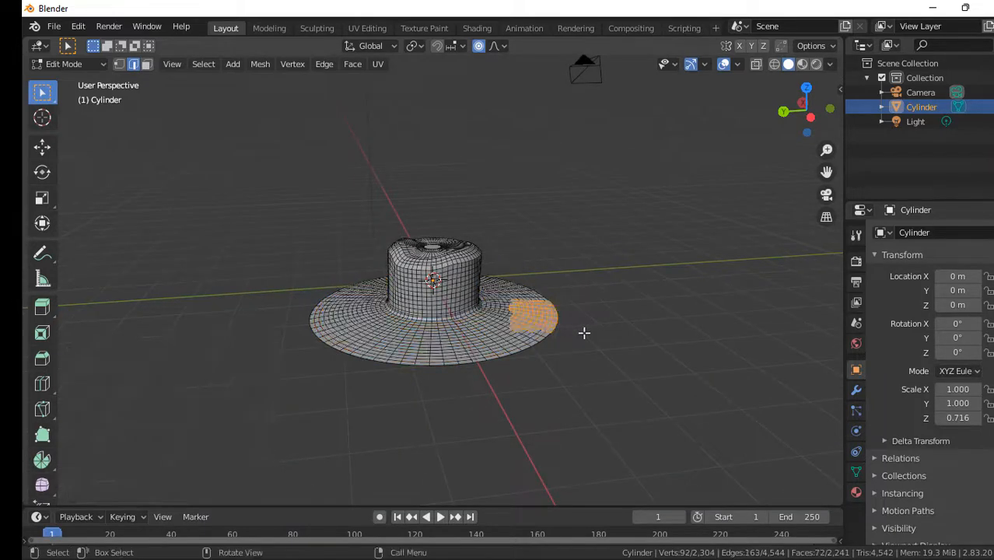
{"action": "key", "text": "g"}
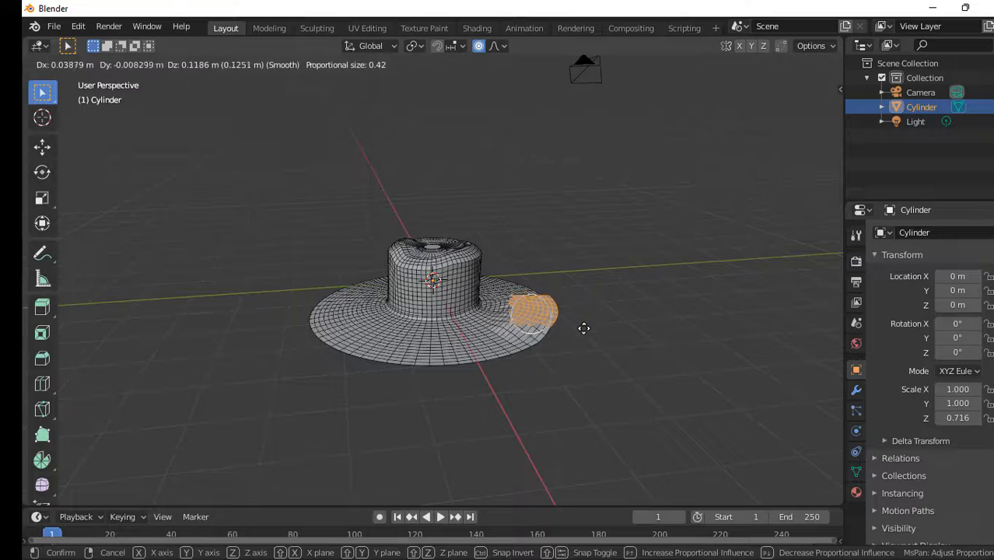
{"action": "left_click", "coordinate": [567, 319]}
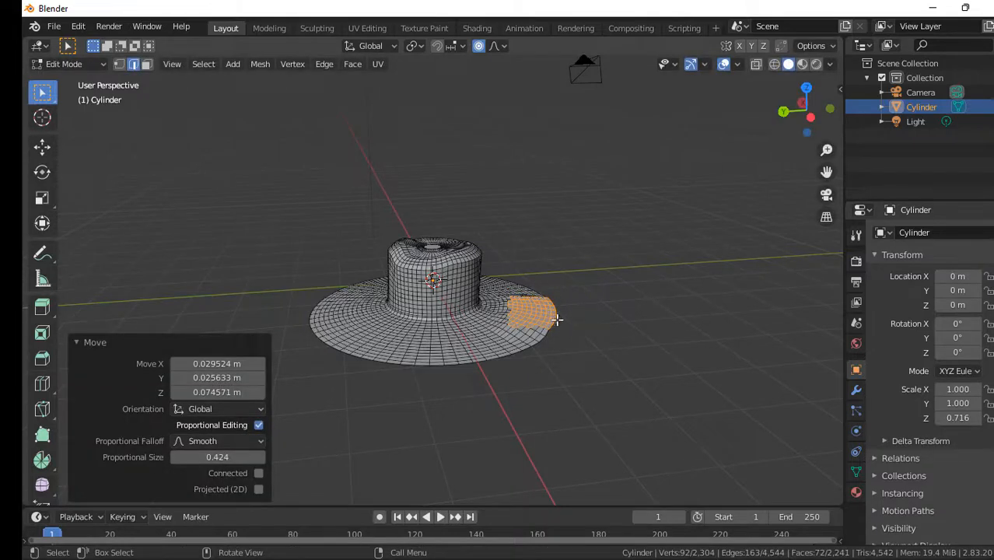
{"action": "left_click_drag", "start_coordinate": [535, 277], "coordinate": [564, 316]}
{"action": "key", "text": "g"}
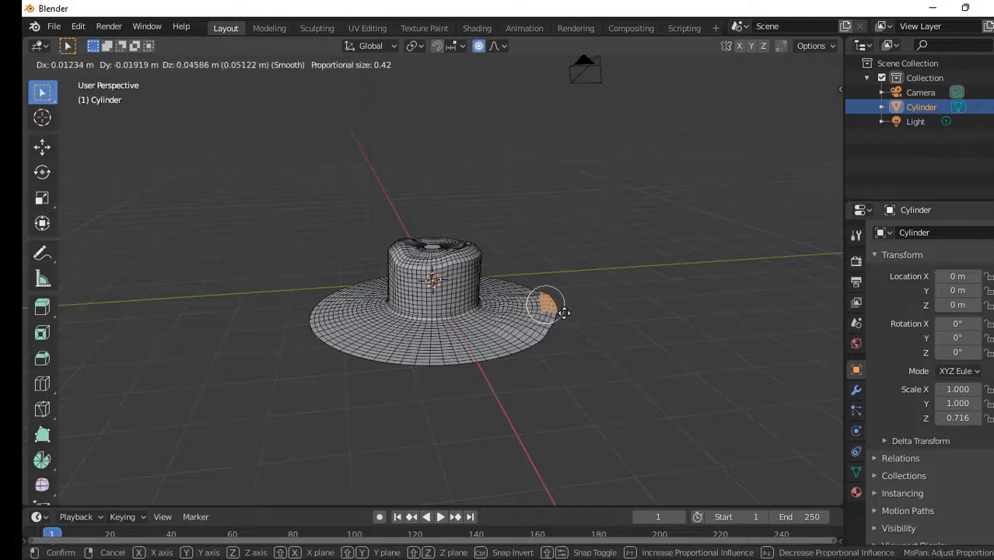
{"action": "left_click", "coordinate": [564, 308]}
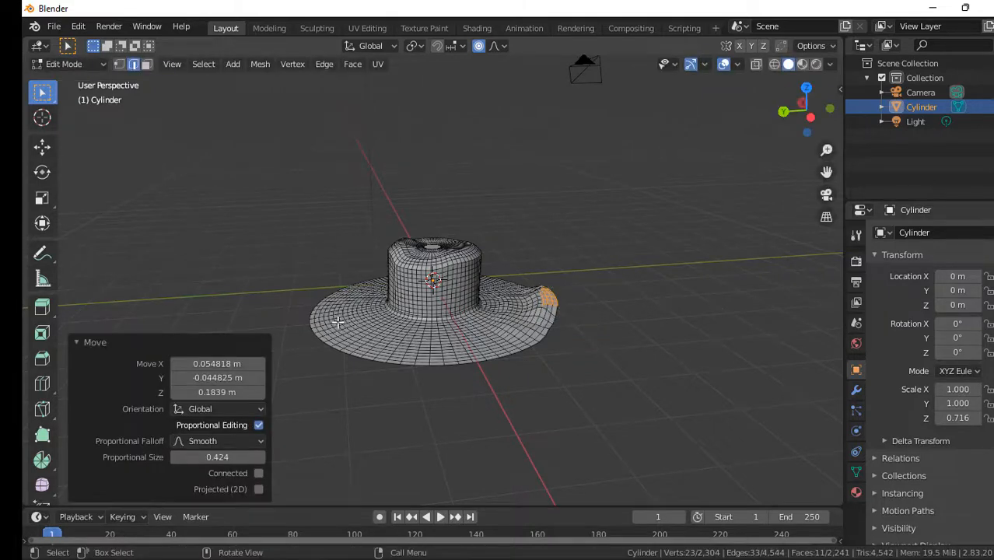
- Raise a wide brim patch between the -X and +Y sides about 0.067 m in Z, and lower a smaller patch on the -X side about 0.077 m
{"action": "left_click_drag", "start_coordinate": [337, 321], "coordinate": [414, 370]}
{"action": "key", "text": "g"}
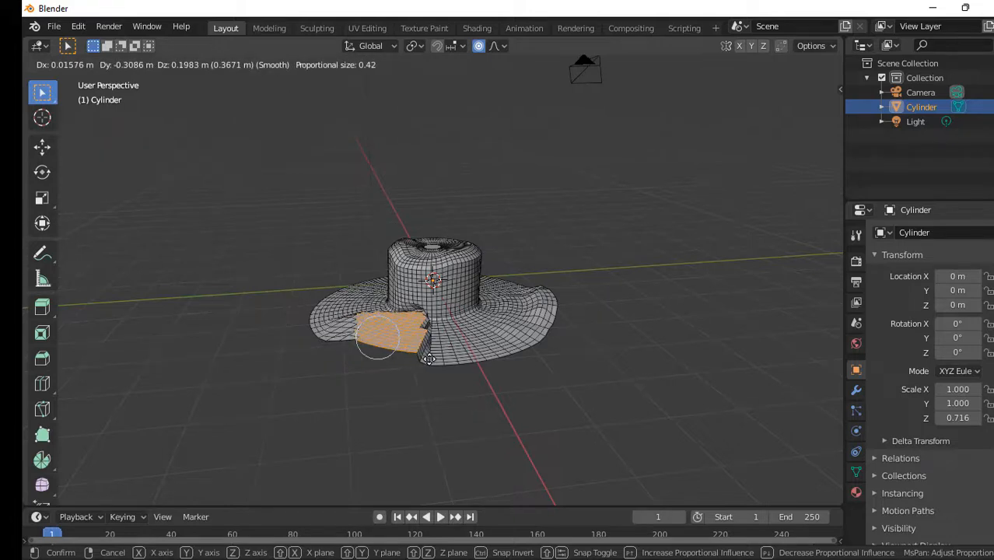
{"action": "left_click", "coordinate": [416, 367]}
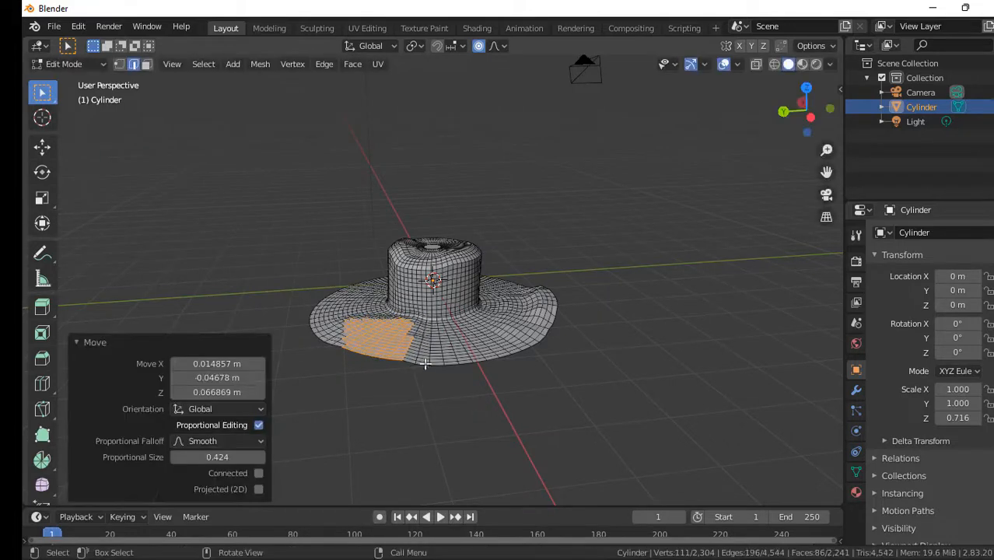
{"action": "left_click_drag", "start_coordinate": [455, 340], "coordinate": [497, 366]}
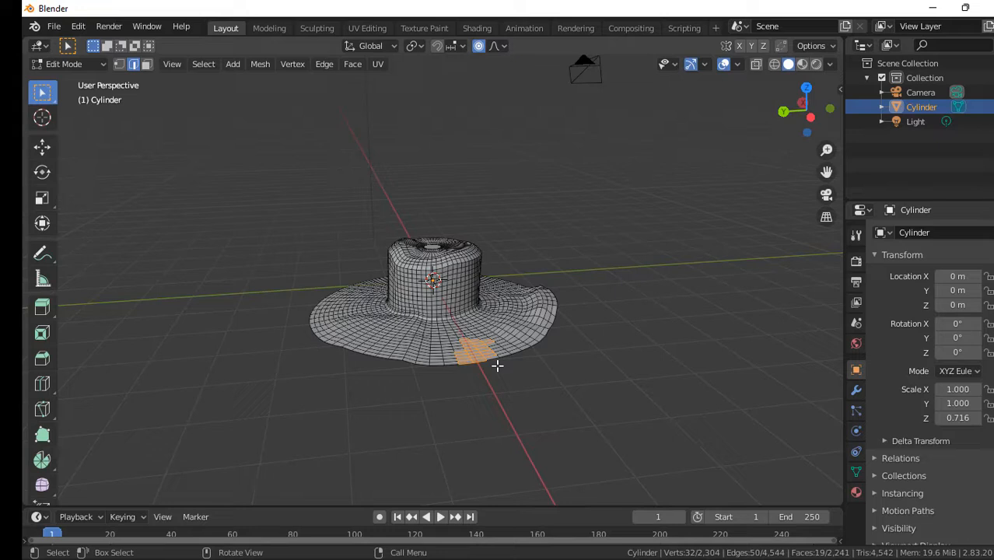
{"action": "key", "text": "g"}
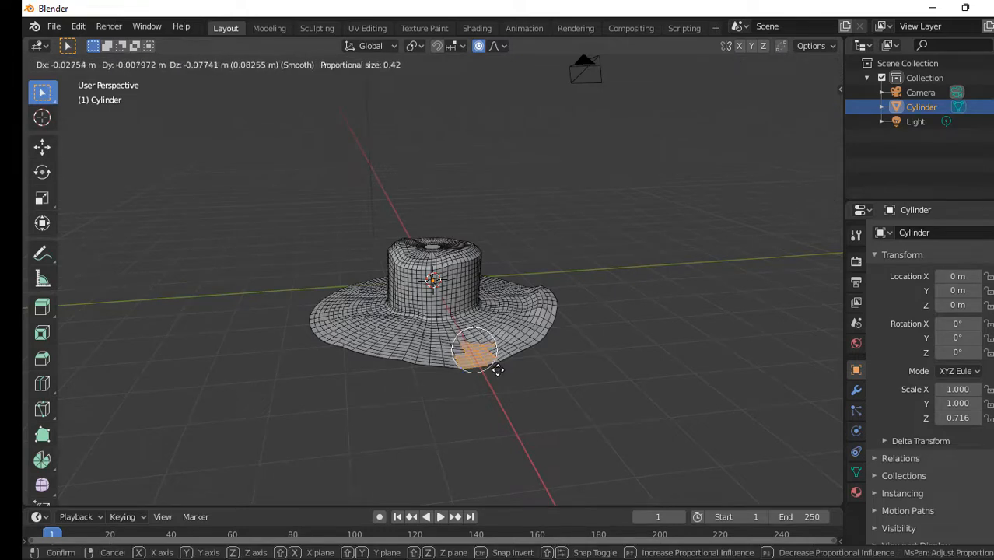
{"action": "left_click", "coordinate": [497, 369]}
- Box-select the raised outer edge on the brim's -Y side and move it about -0.020 m in X, 0.004 m in Y and -0.061 m in Z
{"action": "left_click_drag", "start_coordinate": [538, 273], "coordinate": [578, 321]}
{"action": "key", "text": "g"}
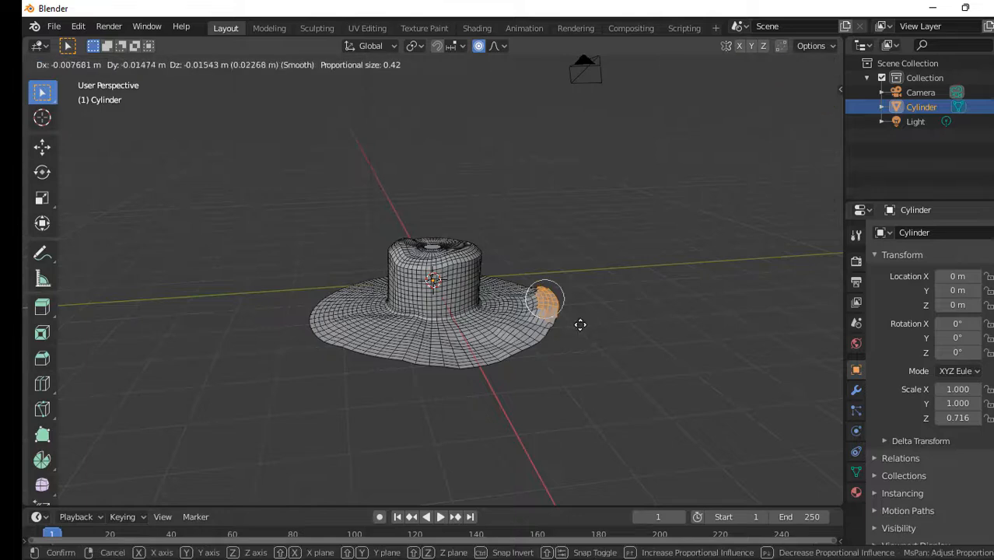
{"action": "left_click", "coordinate": [578, 325]}
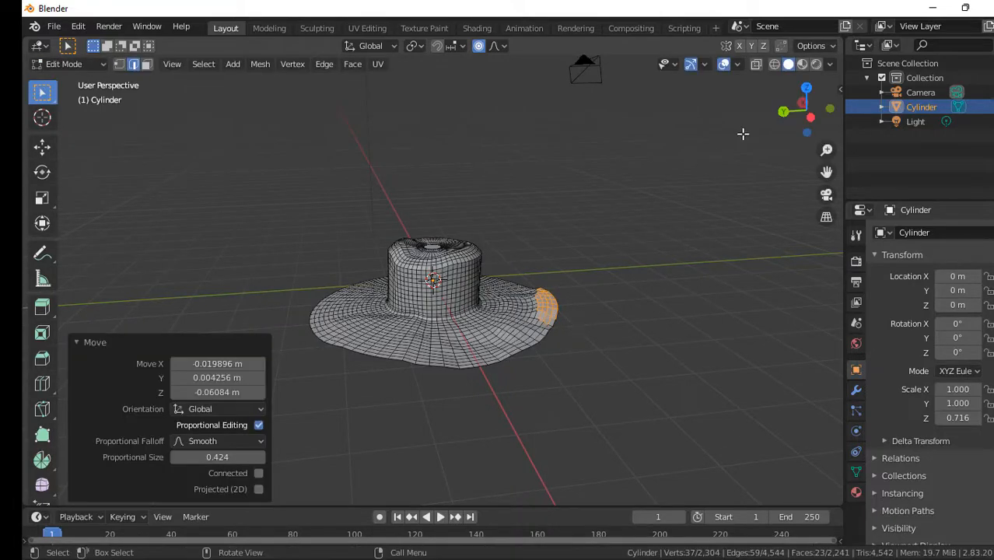
- Box-select an outer brim patch between the -Y and +X sides and move it about 0.024 m in X, -0.021 m in Y and -0.075 m in Z
{"action": "left_click_drag", "start_coordinate": [787, 115], "coordinate": [791, 117]}
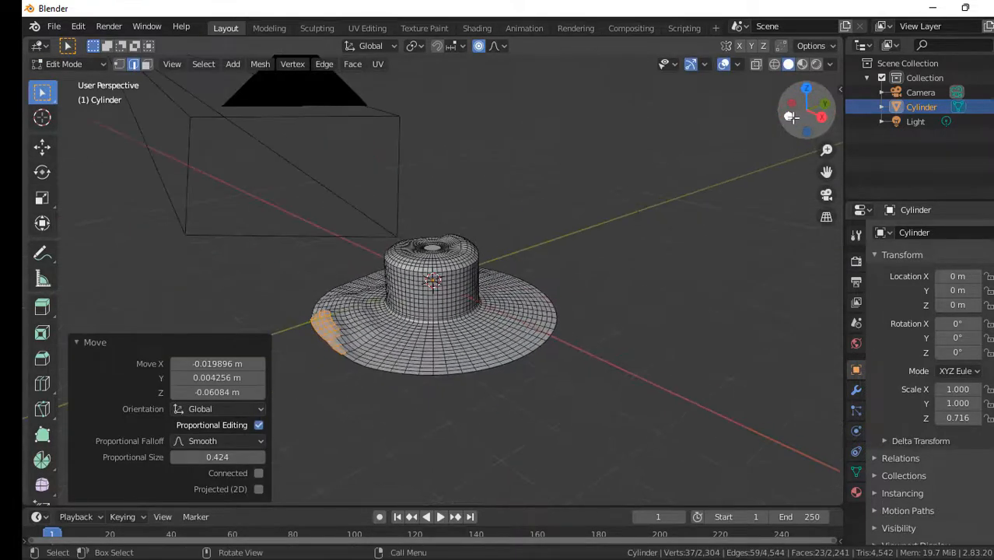
{"action": "left_click_drag", "start_coordinate": [420, 348], "coordinate": [513, 387]}
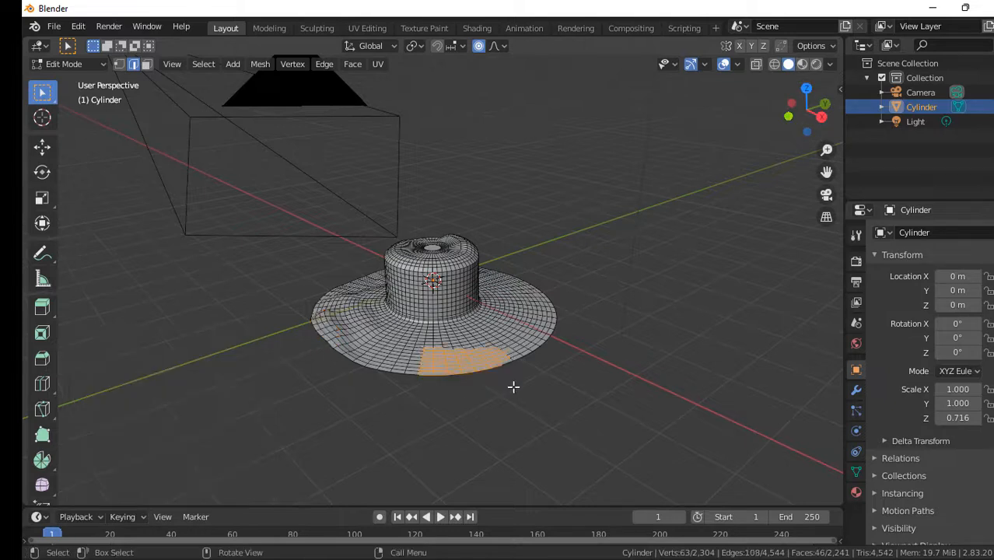
{"action": "key", "text": "g"}
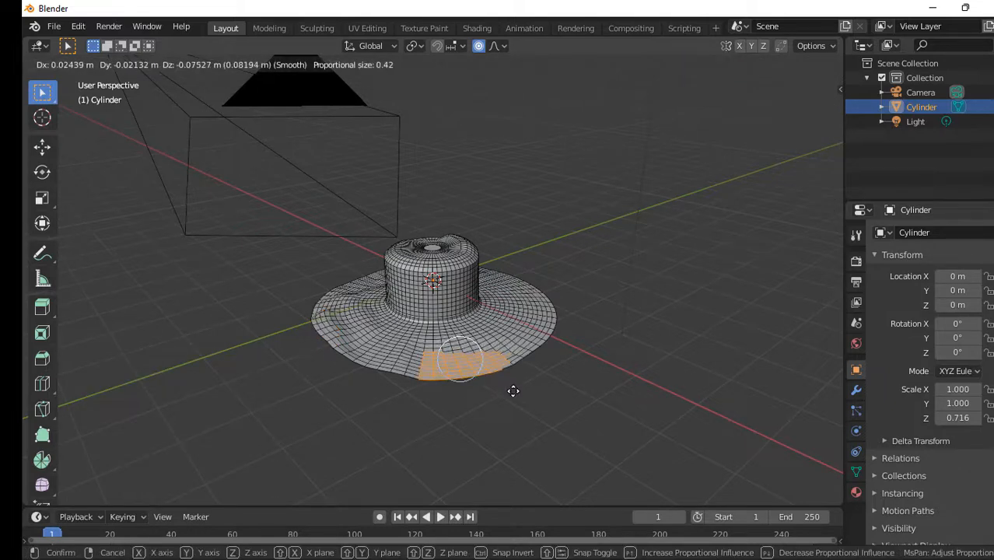
{"action": "left_click", "coordinate": [513, 391]}
- Raise an outer patch on the brim's +X side about 0.127 m in Z, and lower a smaller patch closer to the crown about 0.030 m
{"action": "left_click_drag", "start_coordinate": [512, 303], "coordinate": [585, 342]}
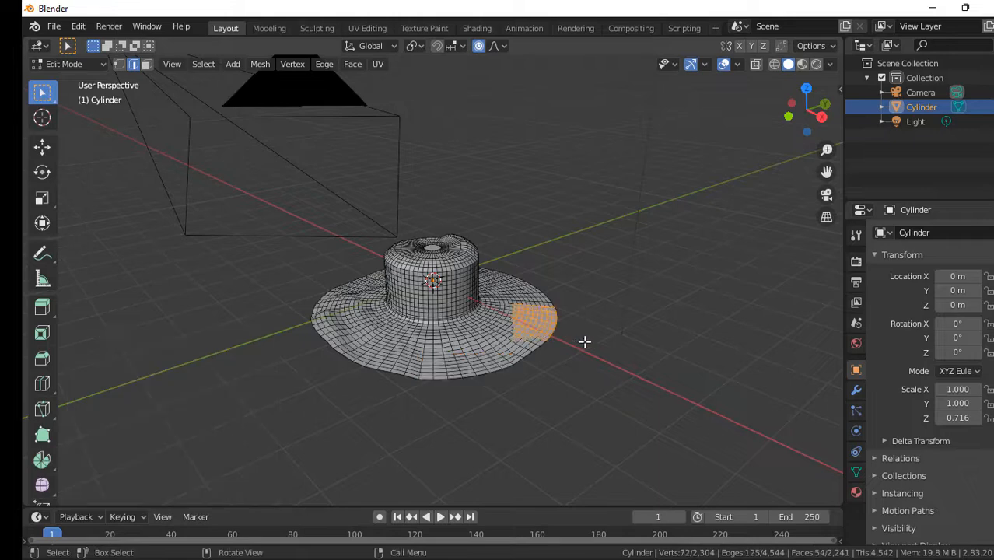
{"action": "key", "text": "g"}
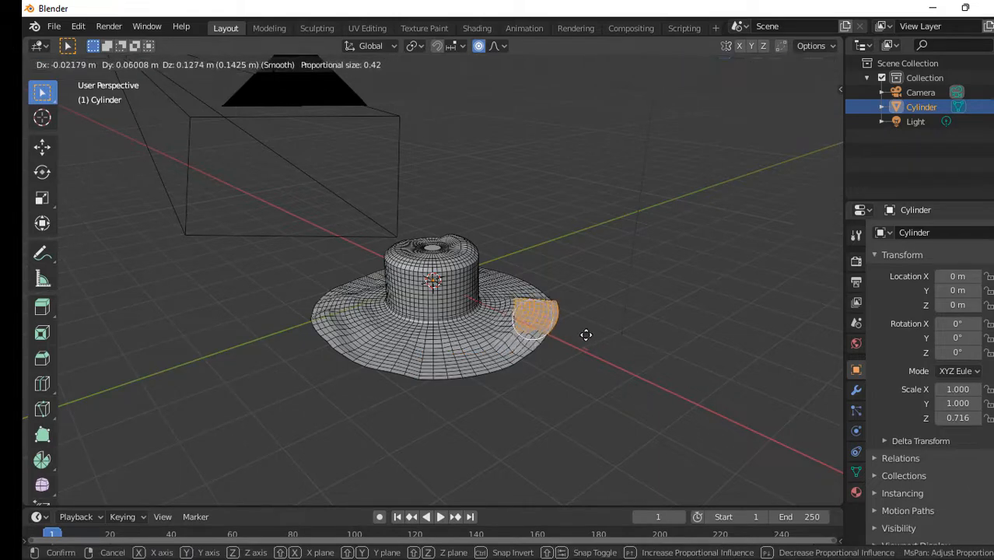
{"action": "left_click", "coordinate": [586, 334]}
{"action": "left_click_drag", "start_coordinate": [493, 290], "coordinate": [522, 316]}
{"action": "key", "text": "g"}
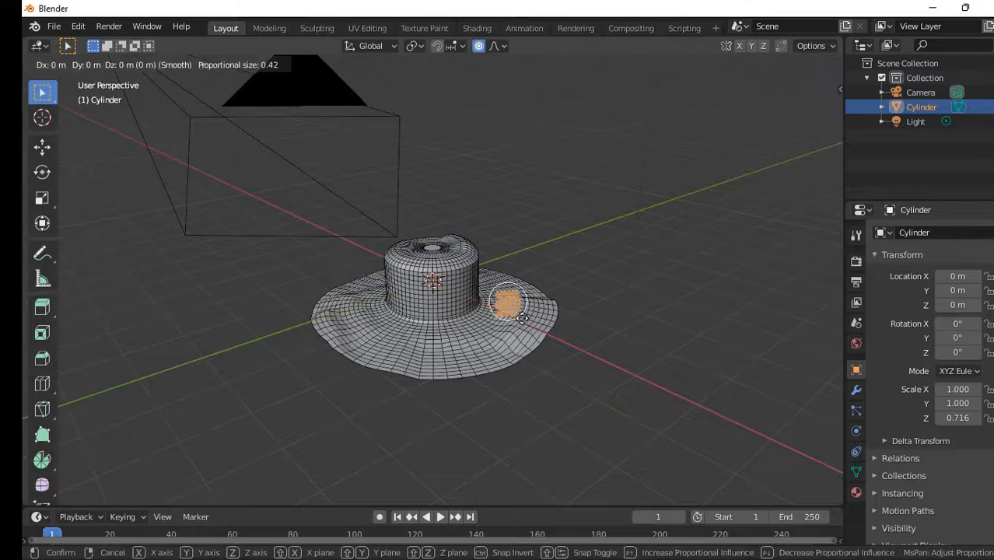
{"action": "left_click", "coordinate": [521, 318]}
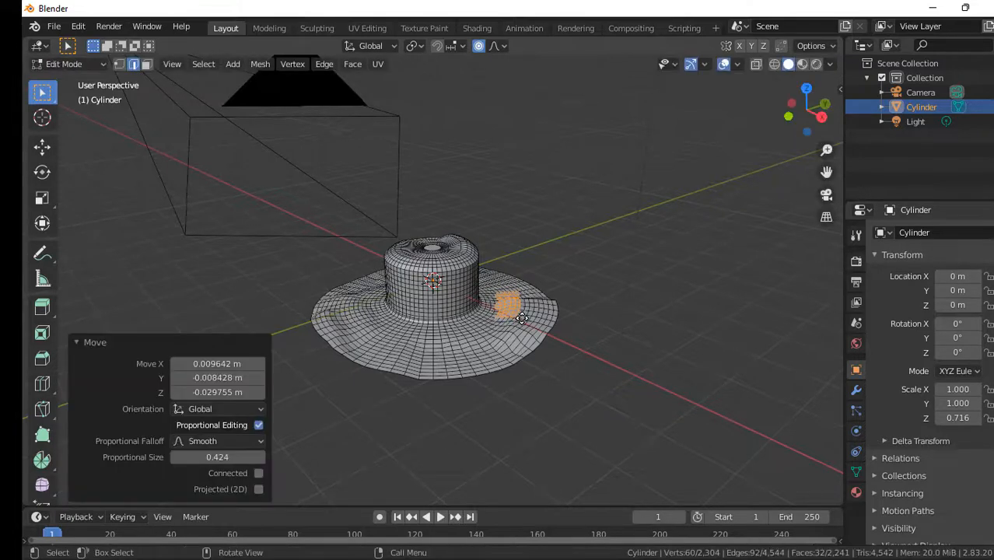
- Lower a mid-brim patch between the -Y and +X sides about 0.013 m in Z, and an outer edge patch beside it about 0.049 m
{"action": "left_click_drag", "start_coordinate": [416, 340], "coordinate": [462, 366]}
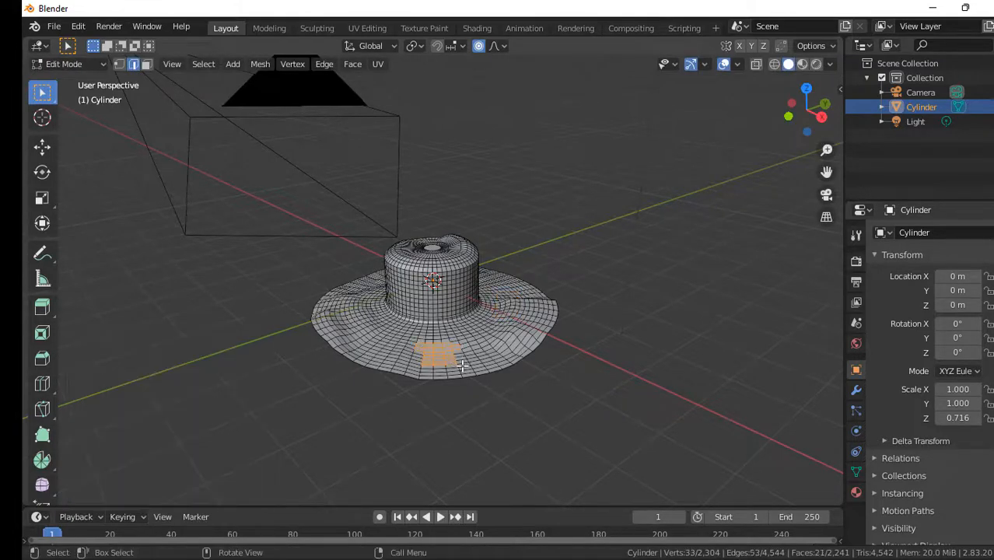
{"action": "key", "text": "g"}
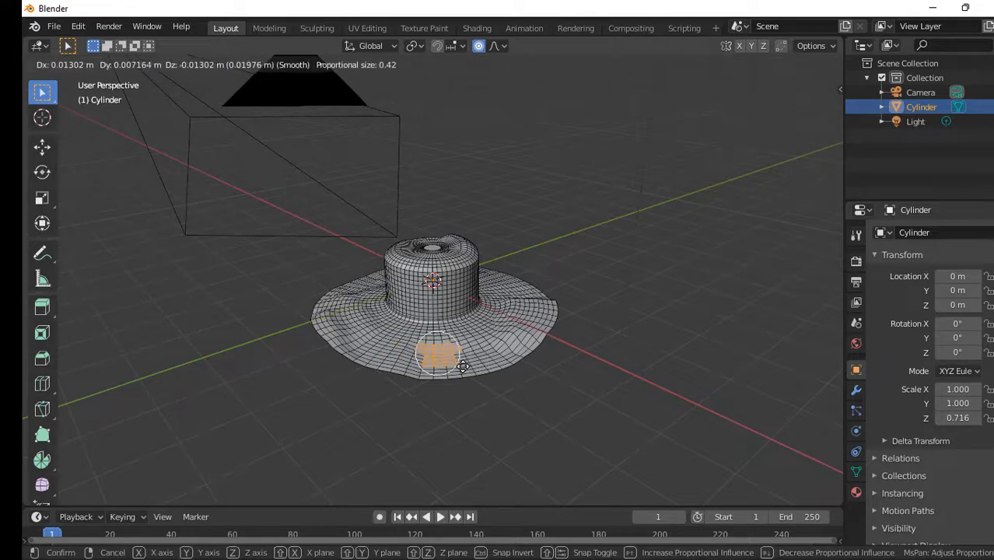
{"action": "left_click", "coordinate": [463, 366]}
{"action": "left_click_drag", "start_coordinate": [436, 364], "coordinate": [480, 386]}
{"action": "key", "text": "g"}
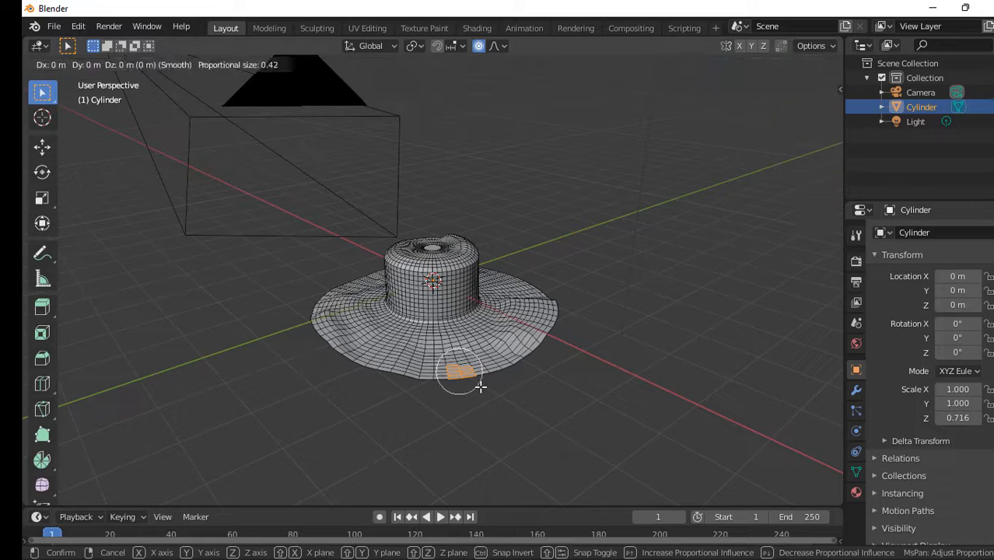
{"action": "left_click", "coordinate": [480, 390]}
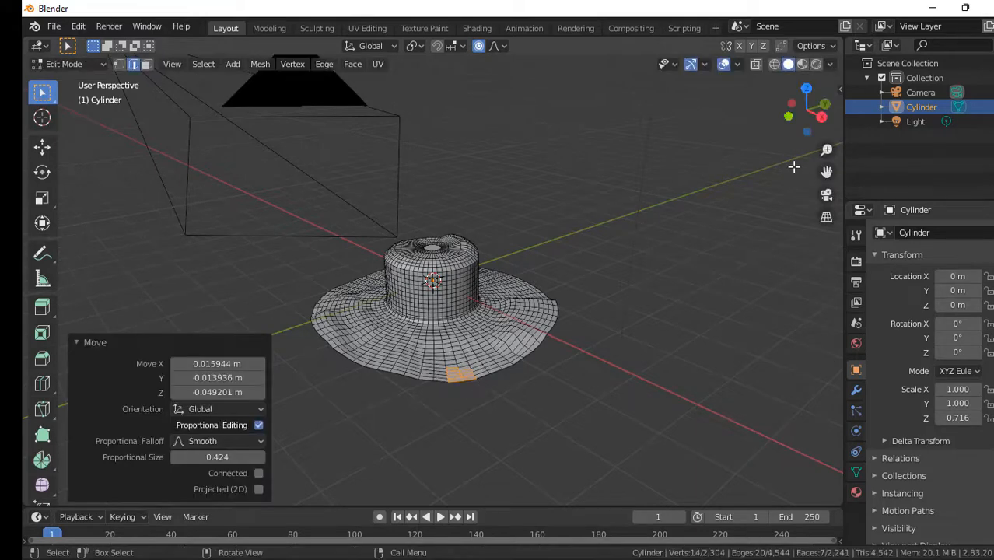
- Select a wide brim patch on the +Y side towards -X and move it about 0.019 m in Y and -0.054 m in Z
{"action": "left_click_drag", "start_coordinate": [813, 105], "coordinate": [770, 109]}
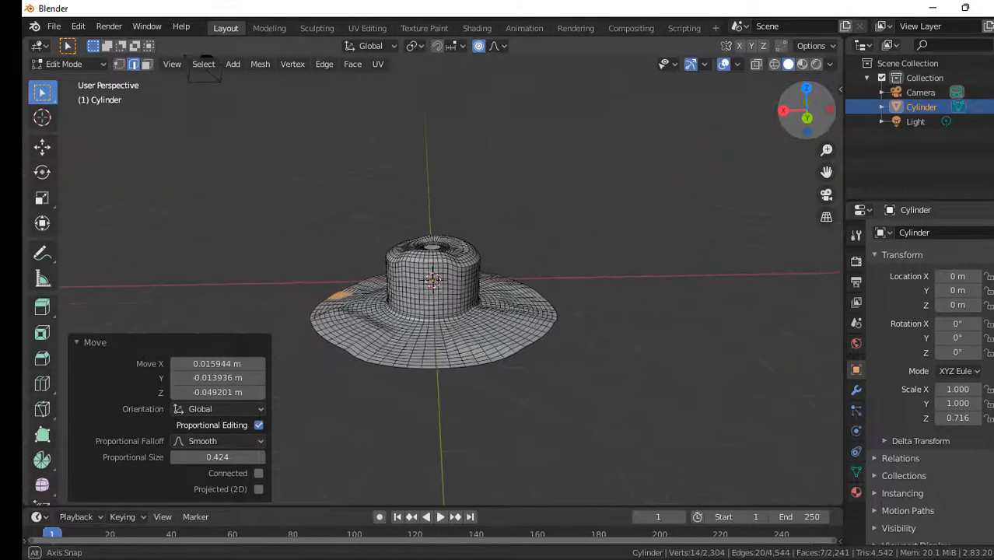
{"action": "left_click_drag", "start_coordinate": [451, 321], "coordinate": [504, 355]}
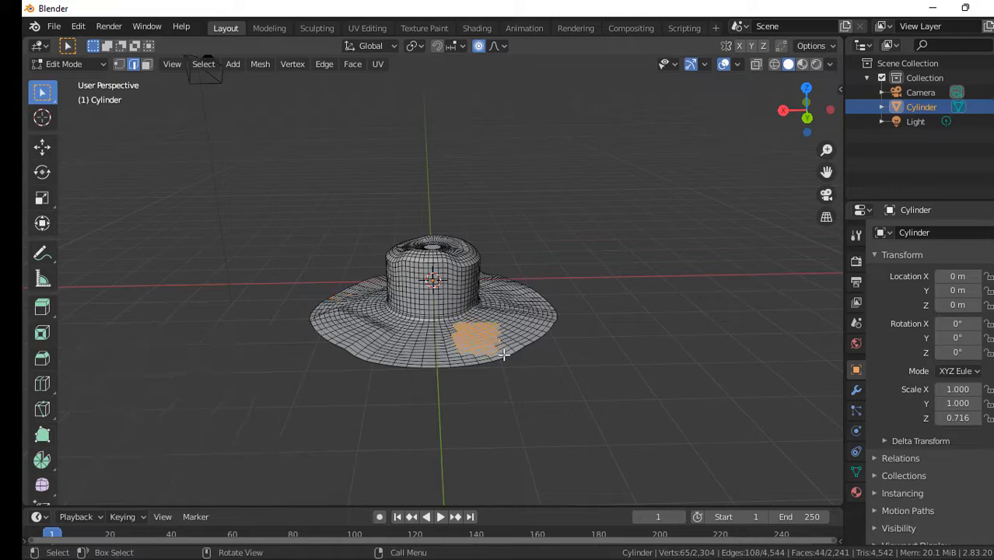
{"action": "key", "text": "g"}
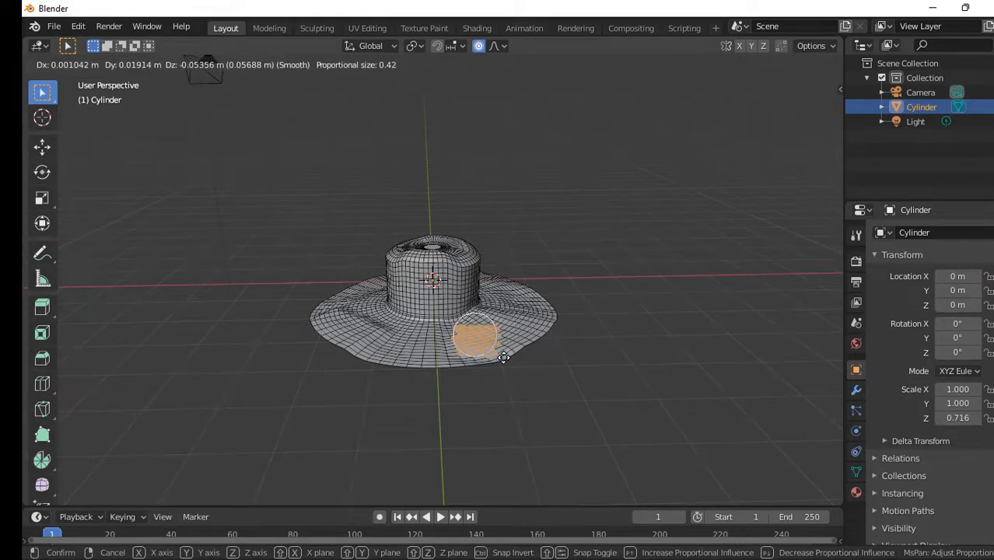
{"action": "left_click", "coordinate": [504, 357]}
{"action": "scroll", "coordinate": [505, 342], "scroll_direction": "up", "scroll_amount": 3}
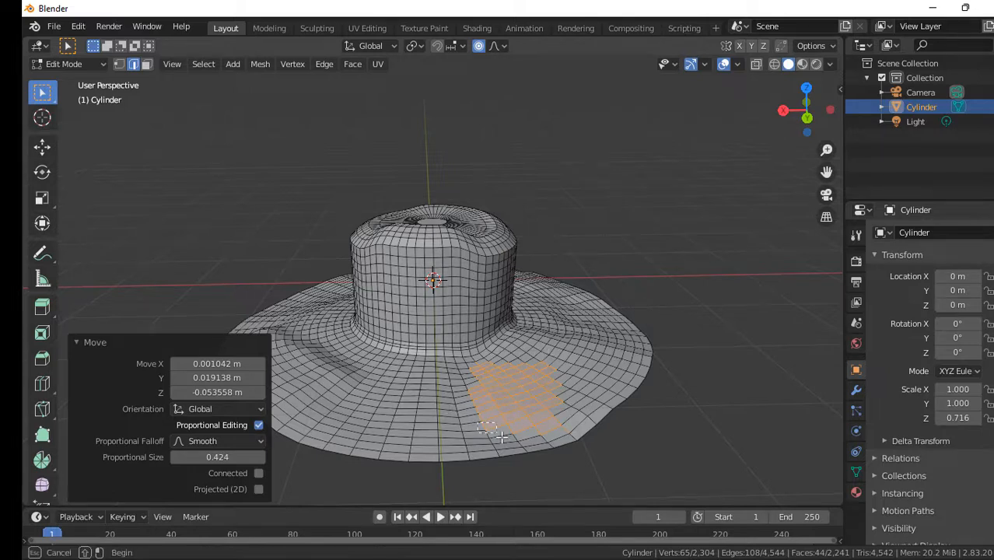
{"action": "left_click_drag", "start_coordinate": [489, 426], "coordinate": [528, 472]}
{"action": "key", "text": "g"}
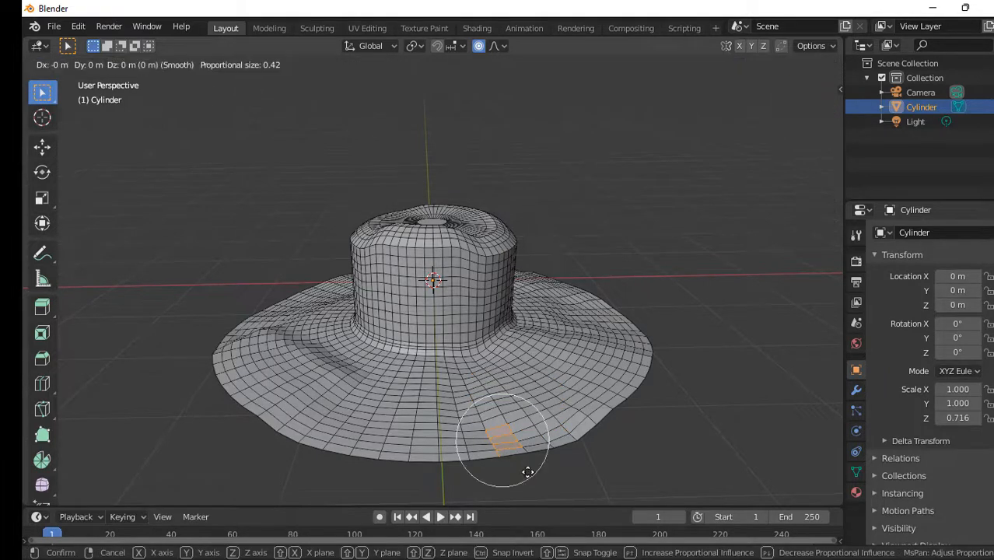
{"action": "right_click", "coordinate": [529, 477]}
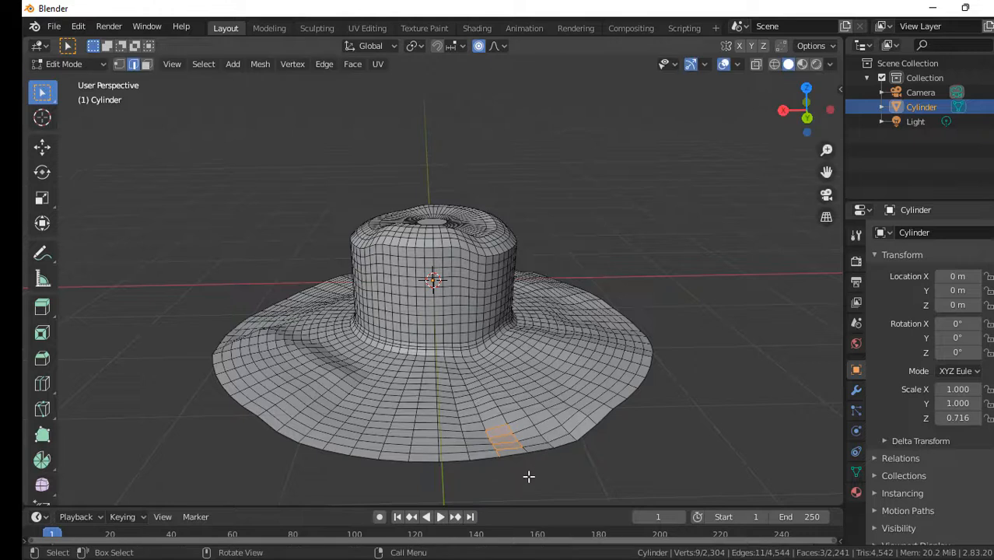
- With proportional size about 0.56, lower a mid-brim patch on the +Y side about 0.041 m in Z and the rim edge there about 0.030 m
{"action": "left_click_drag", "start_coordinate": [394, 379], "coordinate": [463, 428]}
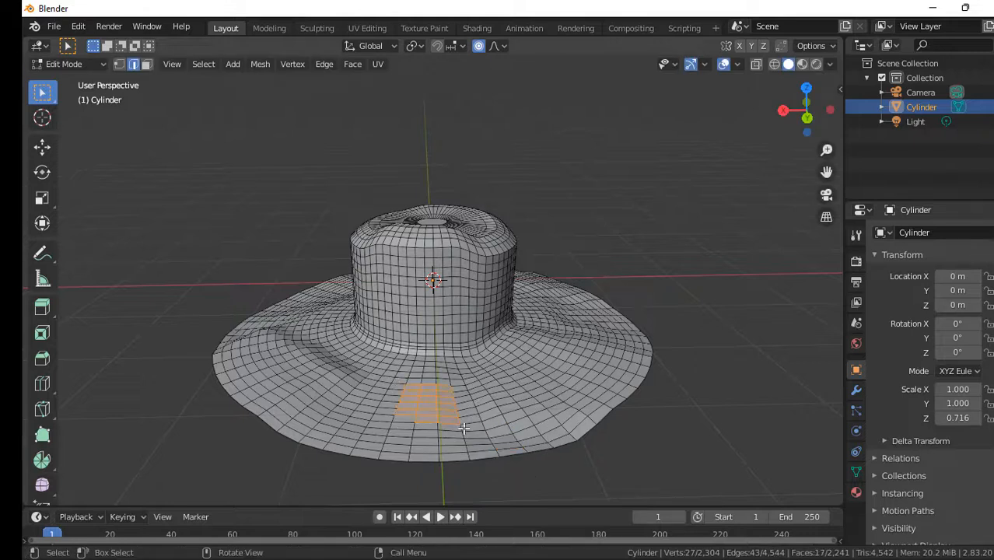
{"action": "key", "text": "g"}
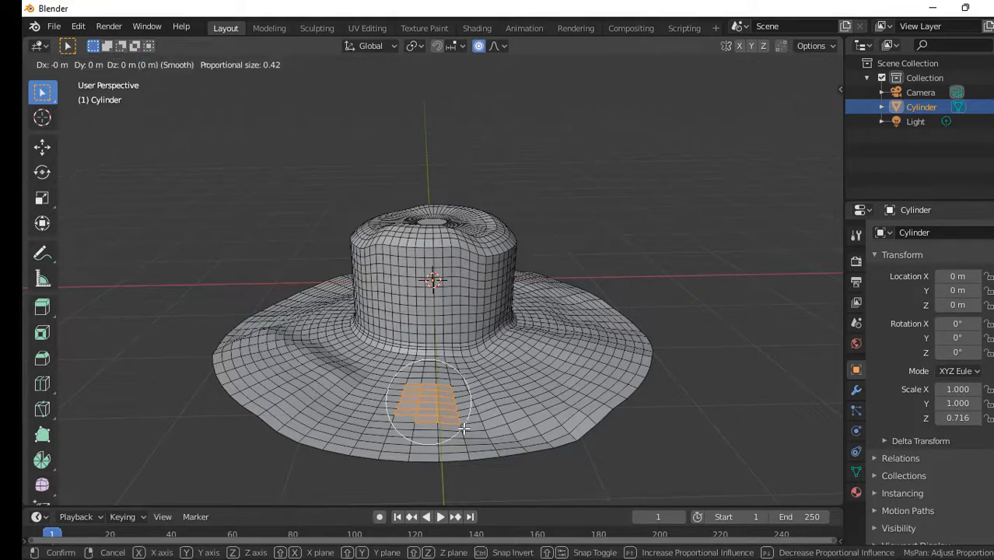
{"action": "scroll", "coordinate": [463, 429], "scroll_direction": "down", "scroll_amount": 1}
{"action": "scroll", "coordinate": [464, 429], "scroll_direction": "down", "scroll_amount": 1}
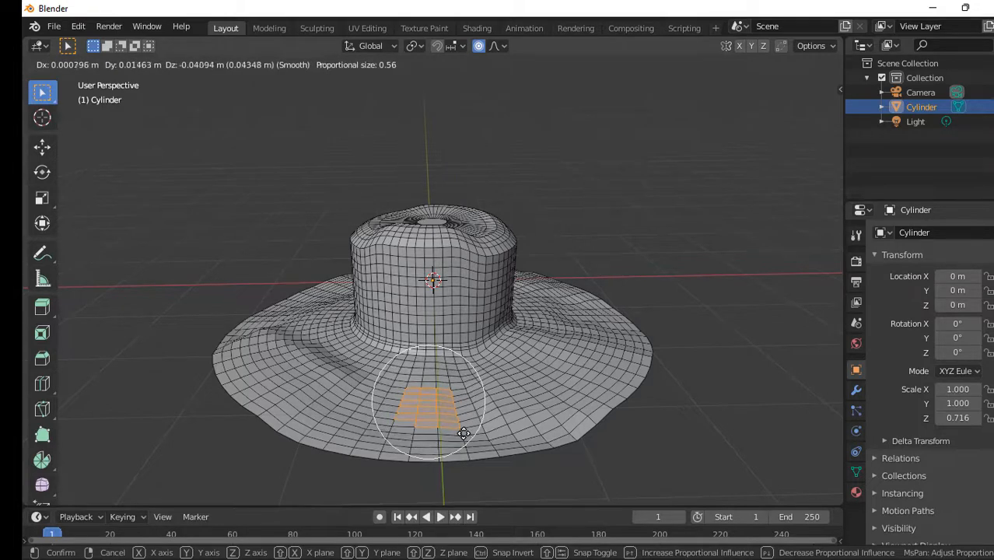
{"action": "left_click", "coordinate": [464, 435]}
{"action": "left_click_drag", "start_coordinate": [396, 444], "coordinate": [479, 478]}
{"action": "key", "text": "g"}
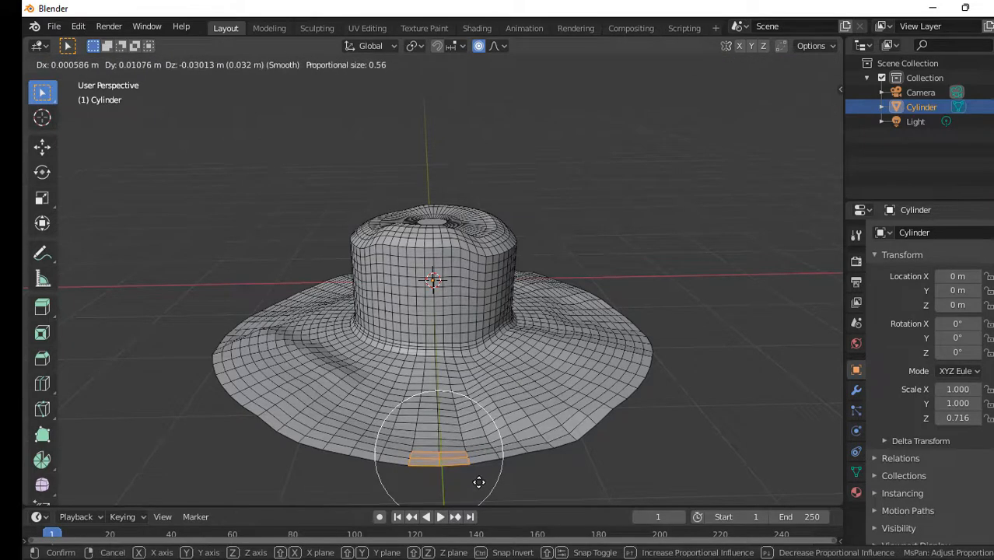
{"action": "left_click", "coordinate": [477, 477]}
- Box-select a small patch near the crown on the brim's +X side and lower it about 0.022 m in Z
{"action": "left_click_drag", "start_coordinate": [805, 110], "coordinate": [751, 129]}
{"action": "left_click_drag", "start_coordinate": [528, 58], "coordinate": [688, 131]}
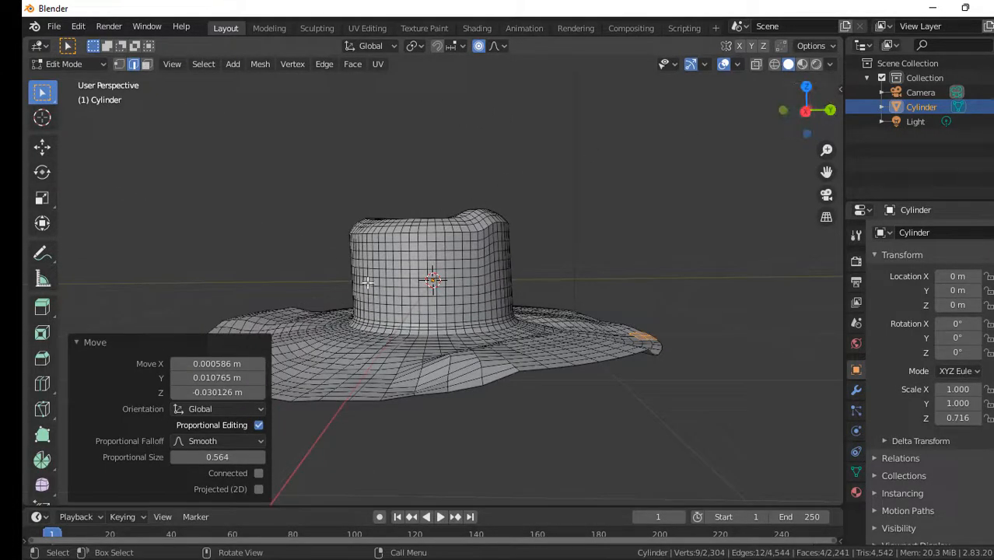
{"action": "key", "text": "b"}
{"action": "left_click_drag", "start_coordinate": [347, 340], "coordinate": [395, 359]}
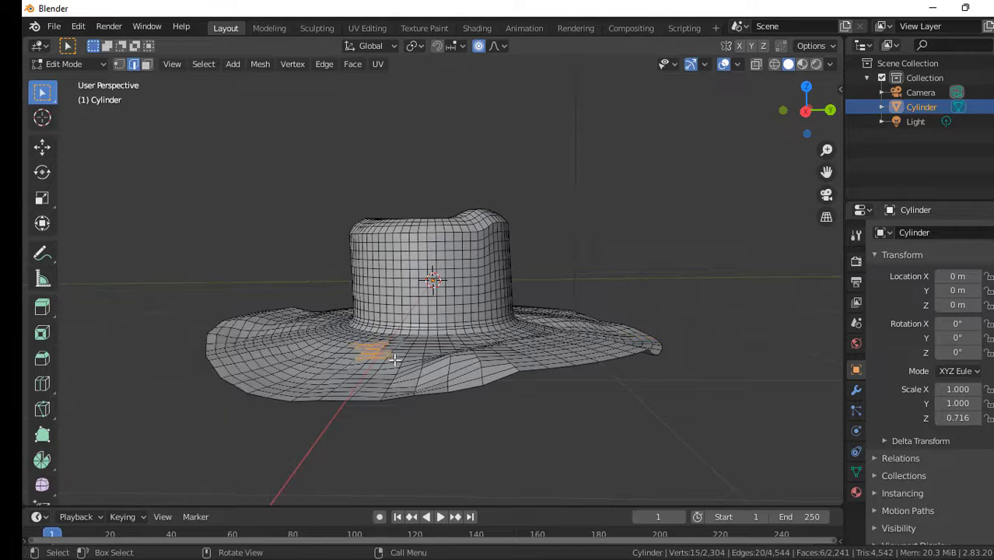
{"action": "key", "text": "g"}
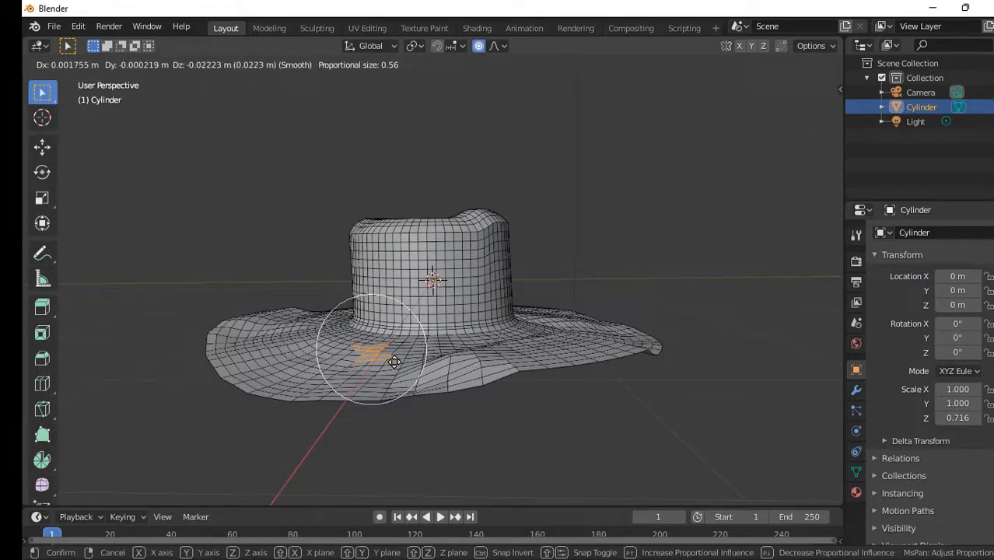
{"action": "left_click", "coordinate": [393, 360]}
- Raise an outer brim patch on the +X side towards -Y about 0.032 m in Z, and the rim edge there about 0.038 m
{"action": "key", "text": "b"}
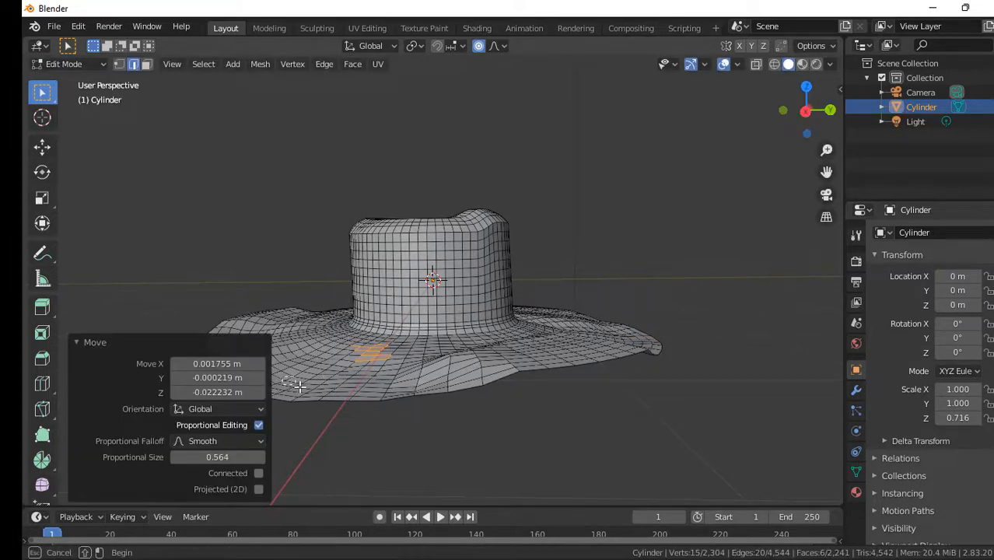
{"action": "left_click_drag", "start_coordinate": [283, 378], "coordinate": [342, 404]}
{"action": "key", "text": "g"}
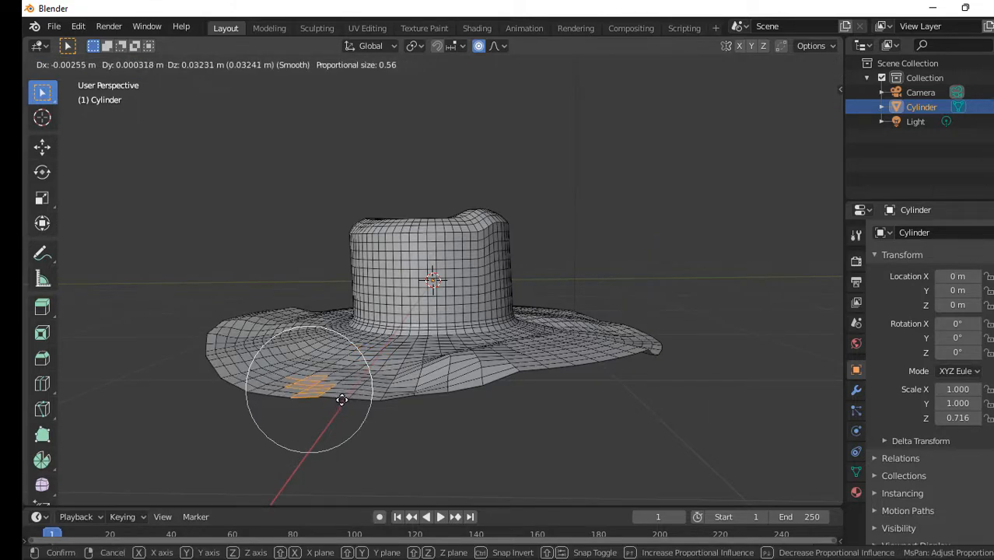
{"action": "left_click", "coordinate": [342, 400]}
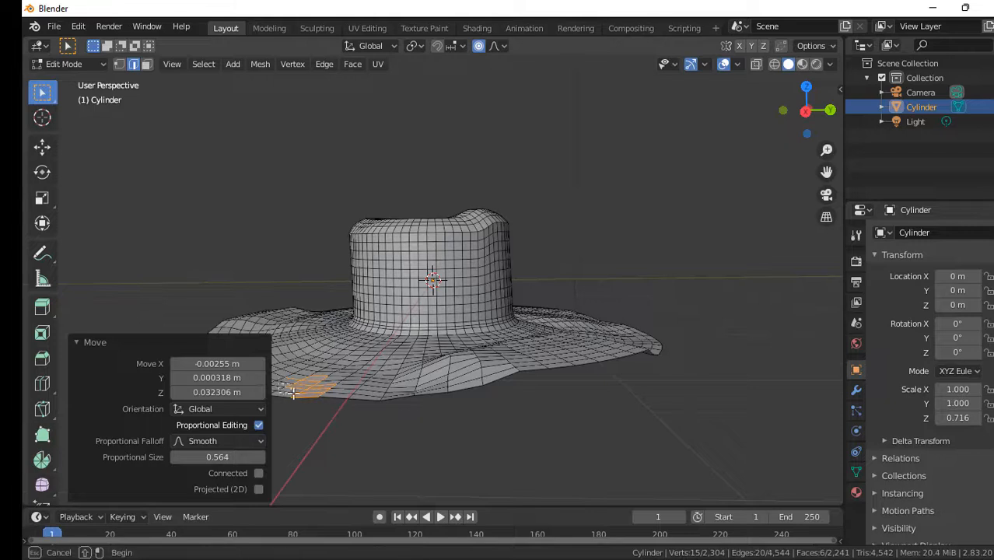
{"action": "left_click", "coordinate": [305, 397]}
{"action": "key", "text": "g"}
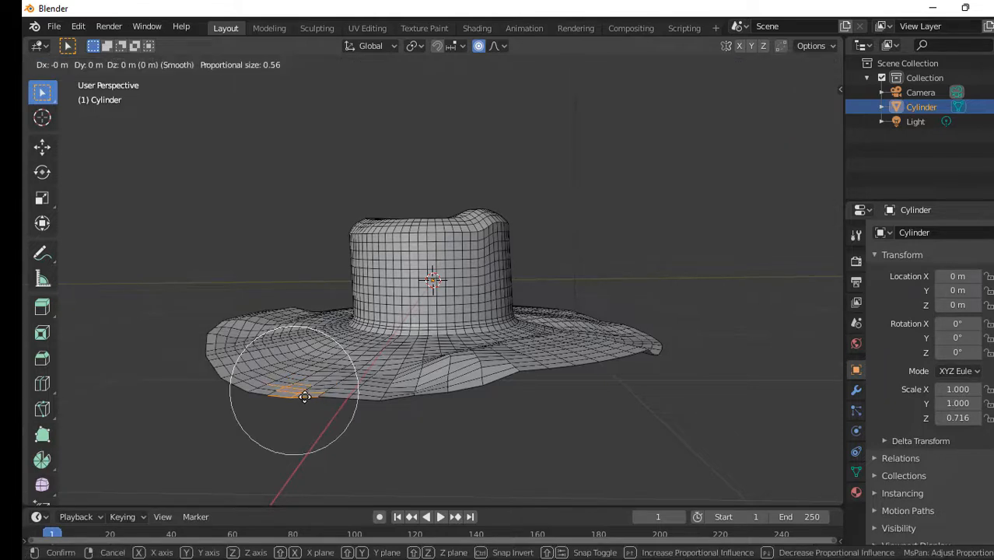
{"action": "left_click", "coordinate": [304, 392]}
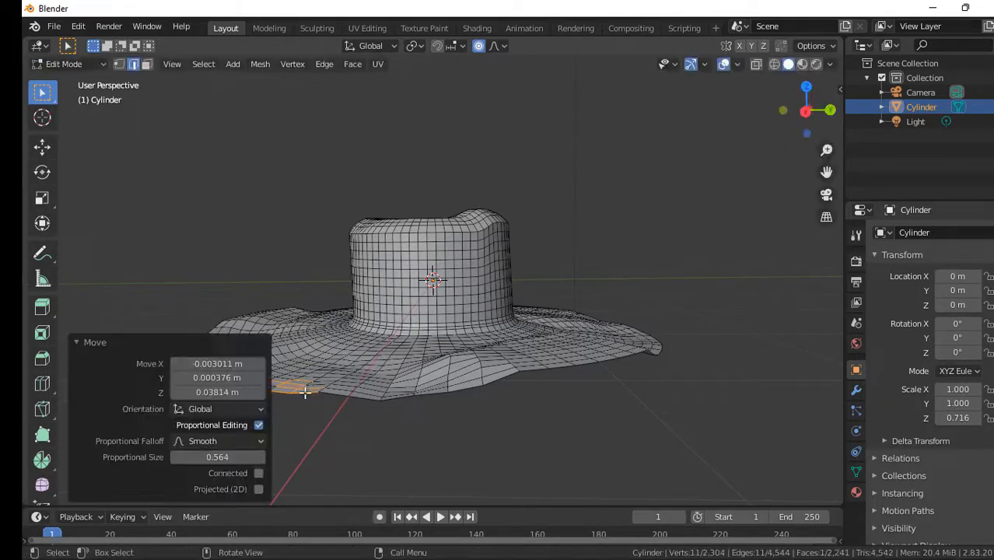
- Select the edges on the raised brim fold between +X and +Y and move them about 0.025 m in Y and -0.057 m in Z
{"action": "left_click", "coordinate": [479, 362]}
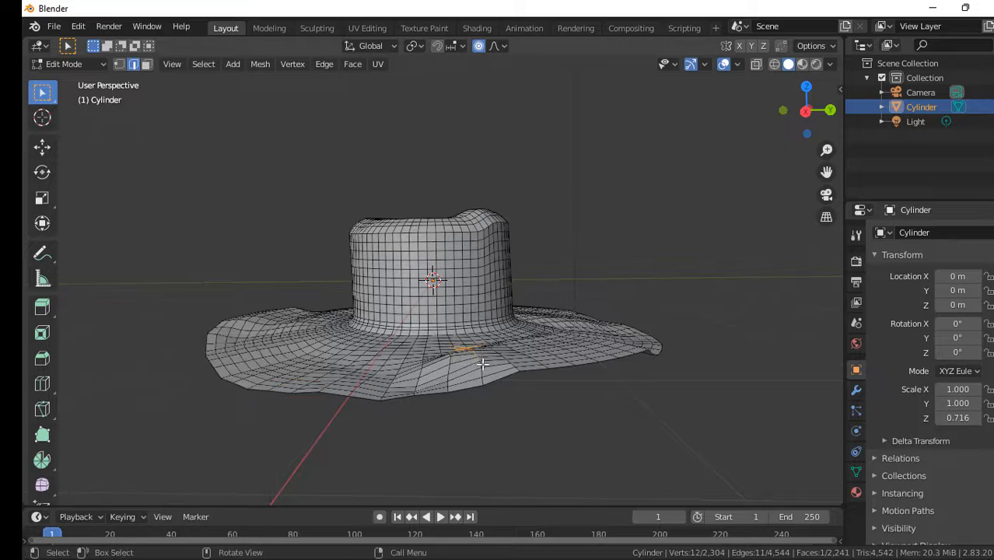
{"action": "left_click", "coordinate": [485, 368]}
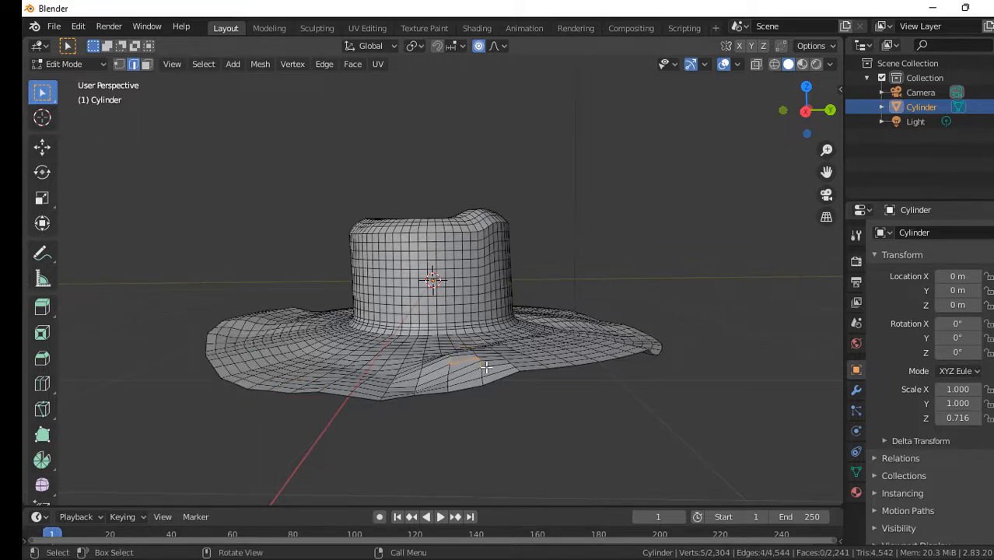
{"action": "key", "text": "g"}
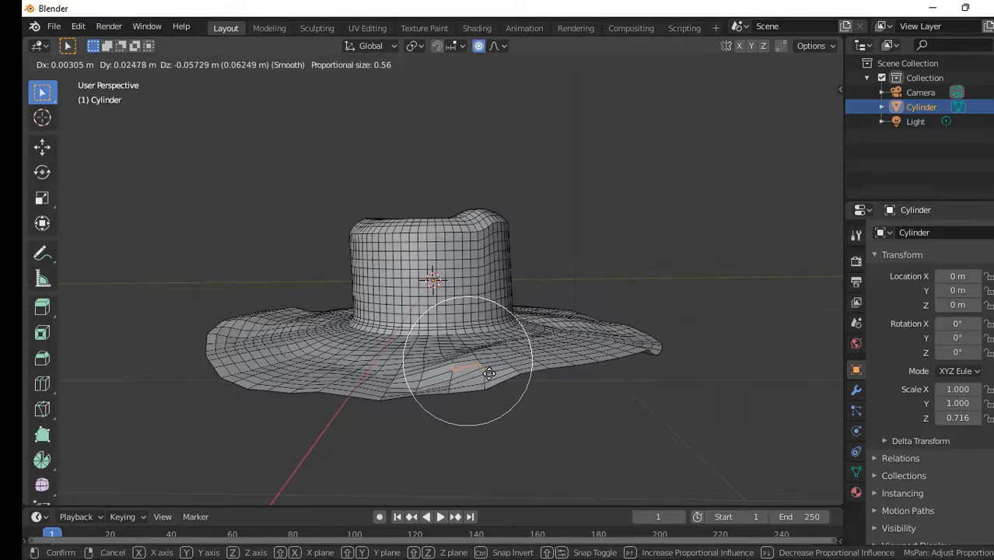
{"action": "left_click", "coordinate": [488, 374]}
- Push a band of the crown's side wall between -Y and +X about -0.047 m in X, -0.058 m in Y and 0.017 m in Z
{"action": "left_click_drag", "start_coordinate": [808, 146], "coordinate": [838, 170]}
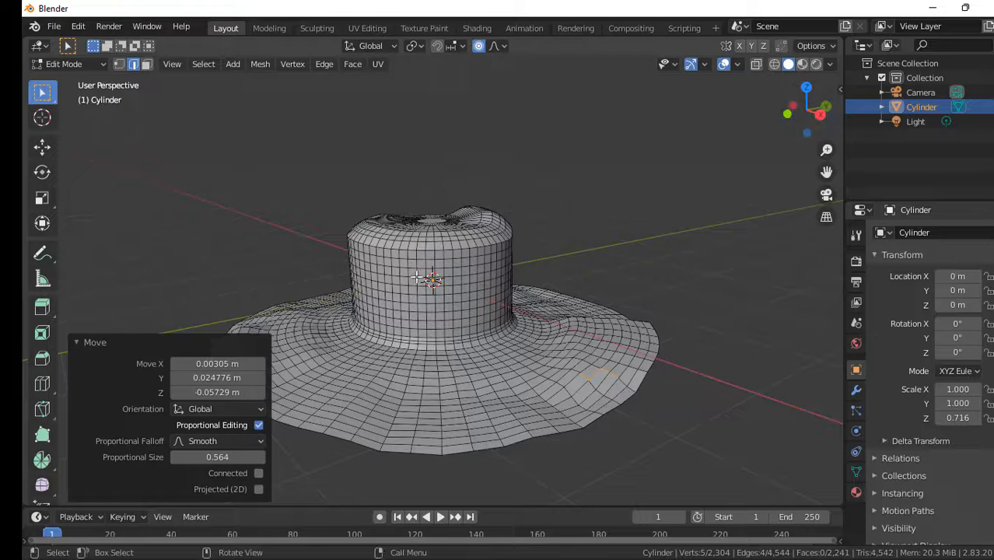
{"action": "left_click_drag", "start_coordinate": [414, 275], "coordinate": [512, 304]}
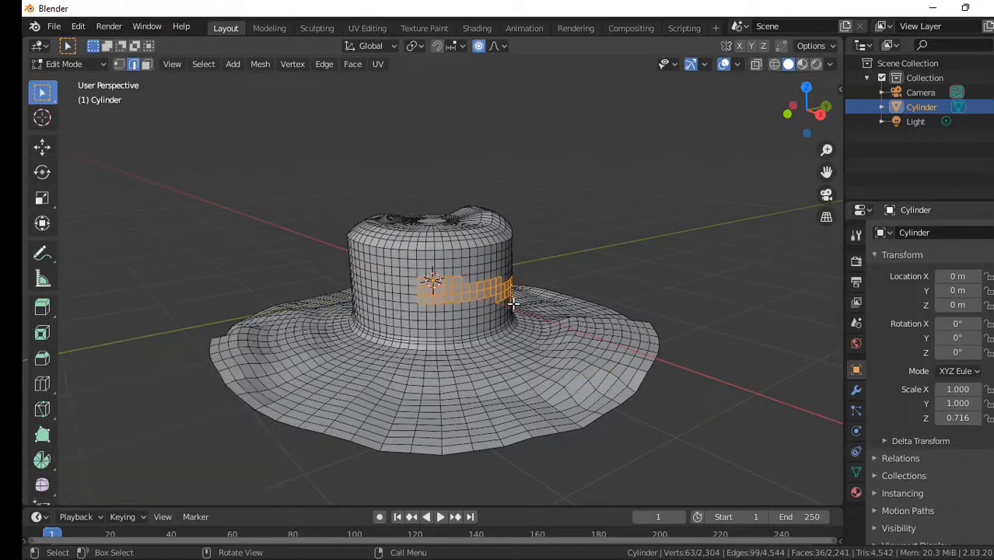
{"action": "key", "text": "g"}
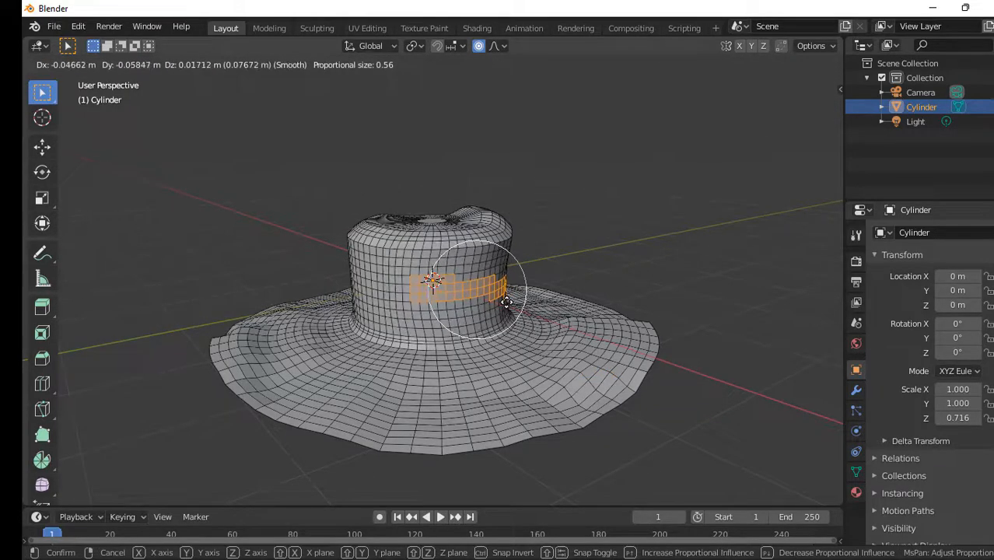
{"action": "left_click", "coordinate": [505, 302]}
- Move a narrow strip of the crown's side wall between -X and -Y about -0.036 m in X, 0.043 m in Y and 0.031 m in Z
{"action": "left_click_drag", "start_coordinate": [811, 131], "coordinate": [559, 211]}
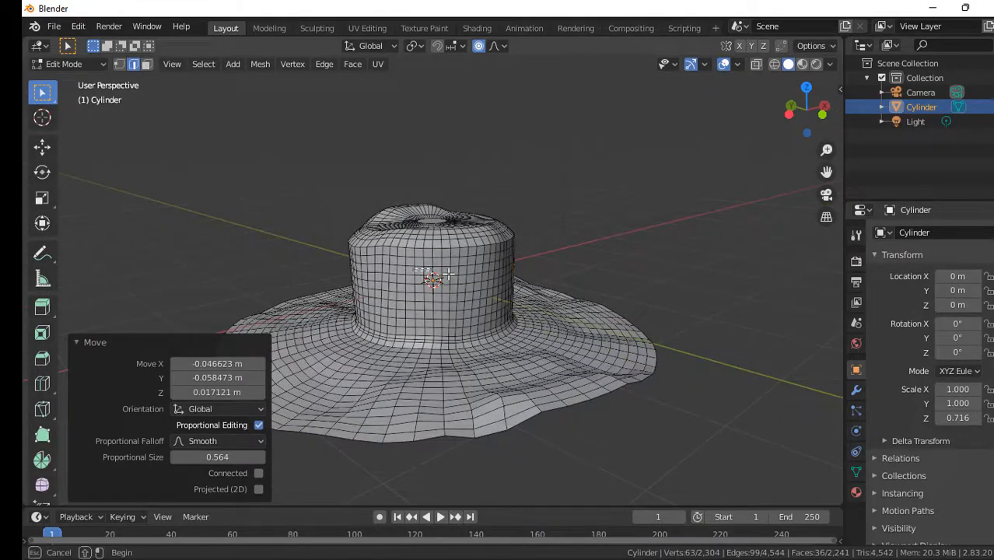
{"action": "left_click_drag", "start_coordinate": [413, 270], "coordinate": [486, 290]}
{"action": "key", "text": "g"}
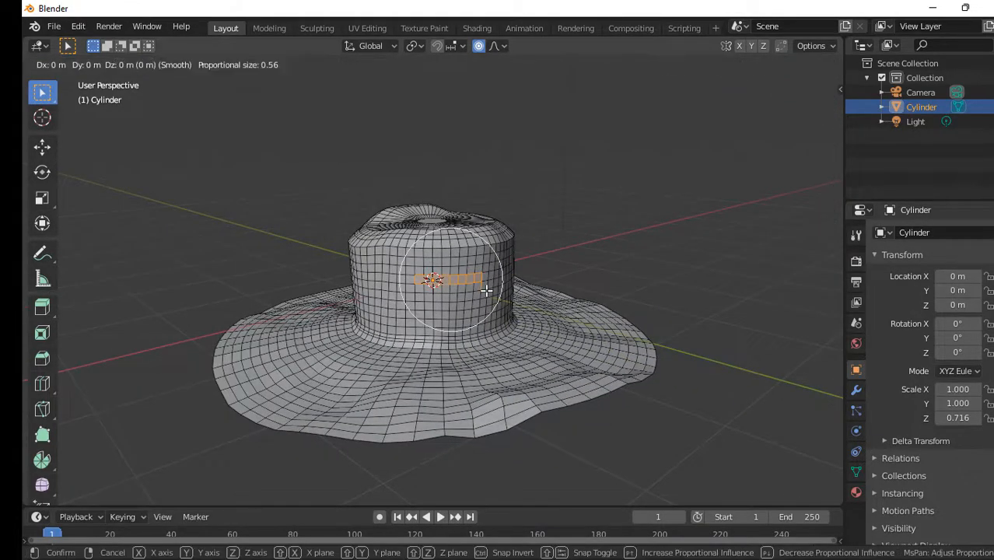
{"action": "left_click", "coordinate": [481, 288]}
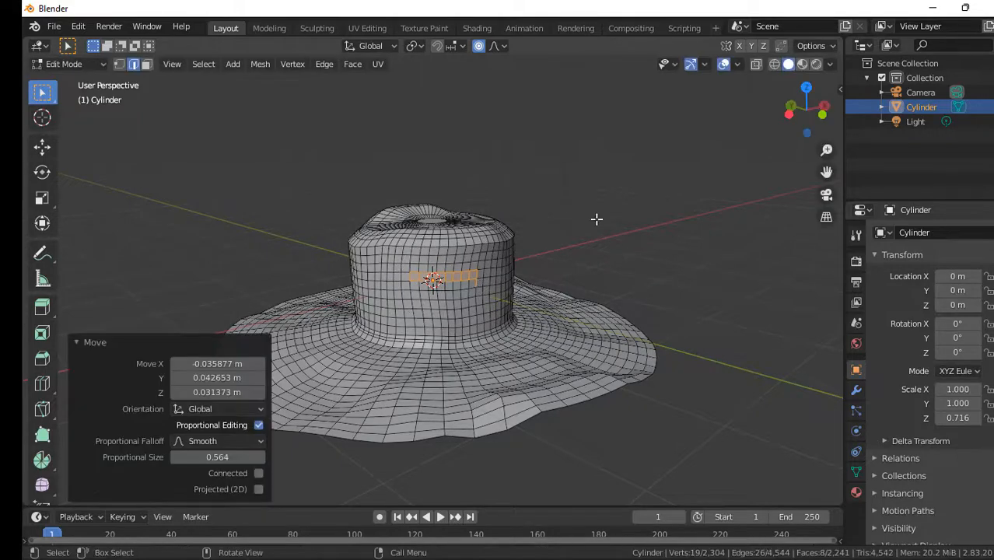
- Sink the face at the centre of the crown's top by moving it about 0.057 m in X, -0.037 m in Y and -0.077 m in Z
{"action": "left_click_drag", "start_coordinate": [809, 109], "coordinate": [806, 133]}
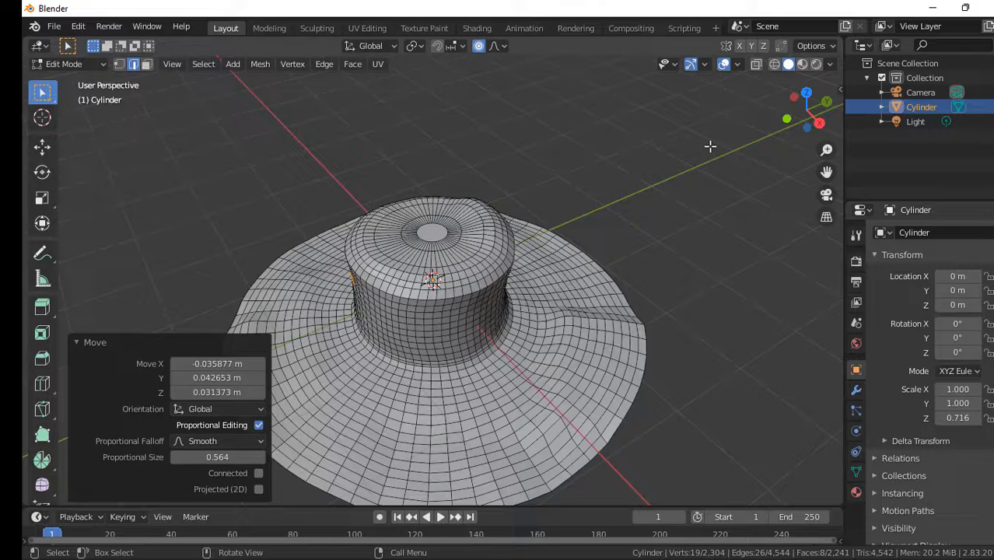
{"action": "left_click", "coordinate": [434, 237]}
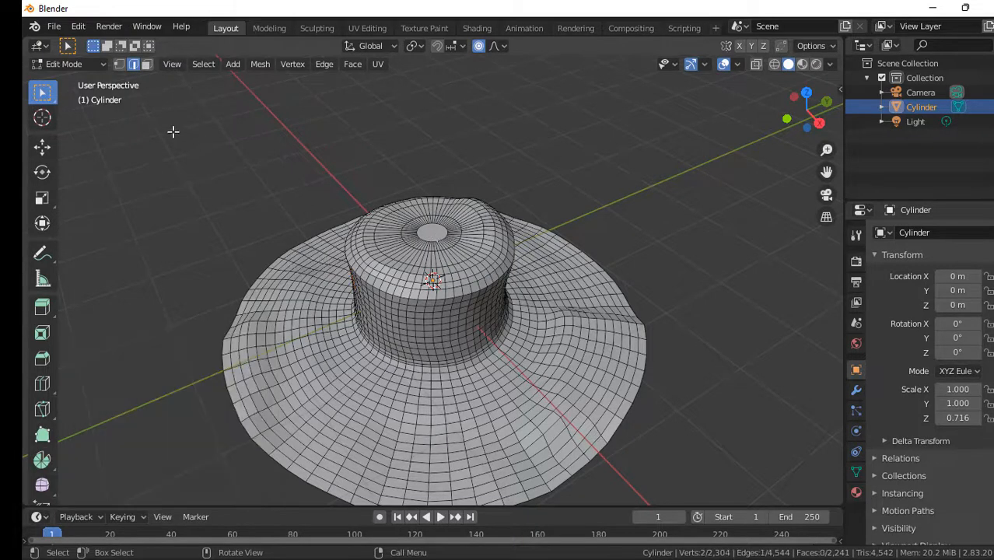
{"action": "left_click", "coordinate": [149, 65]}
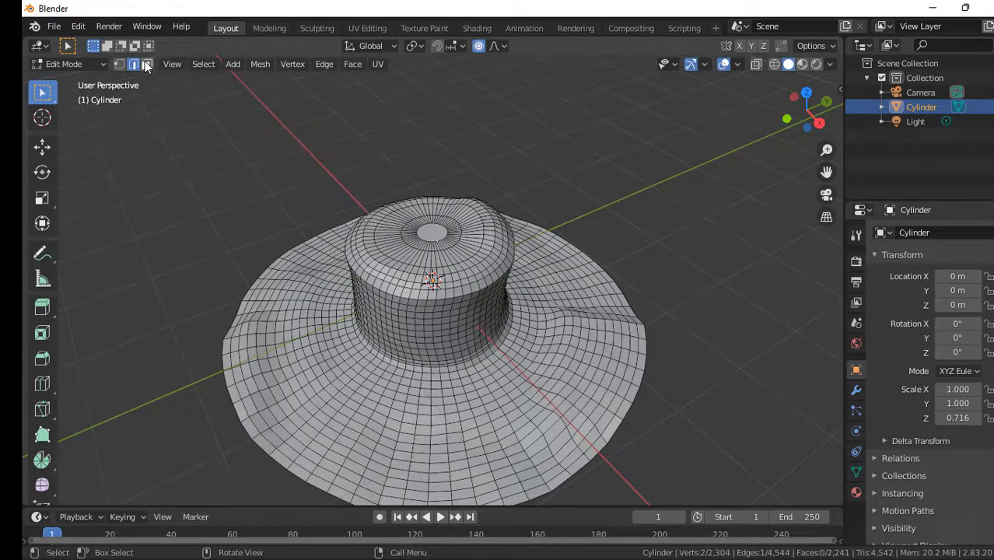
{"action": "left_click", "coordinate": [430, 232]}
{"action": "key", "text": "g"}
{"action": "scroll", "coordinate": [430, 236], "scroll_direction": "up", "scroll_amount": 2}
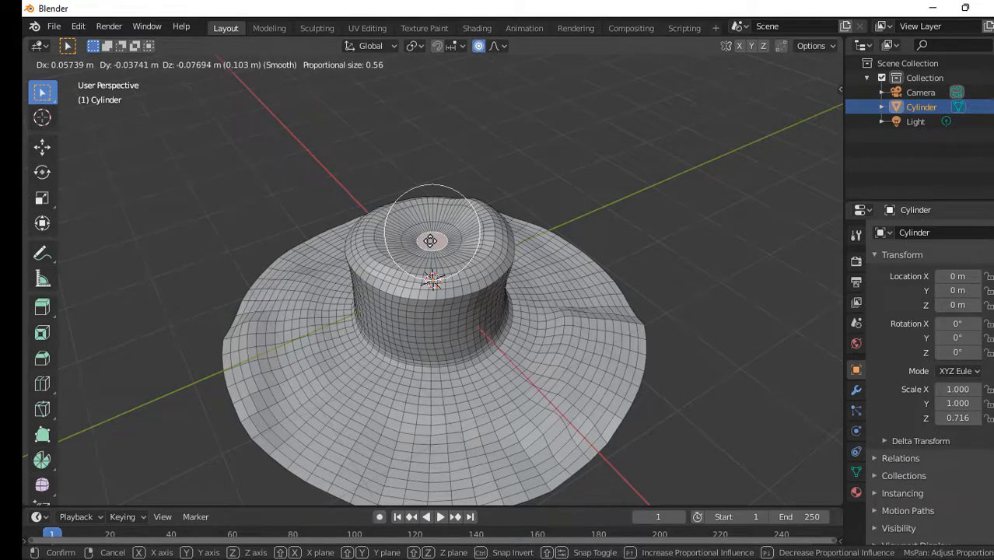
{"action": "left_click", "coordinate": [430, 241]}
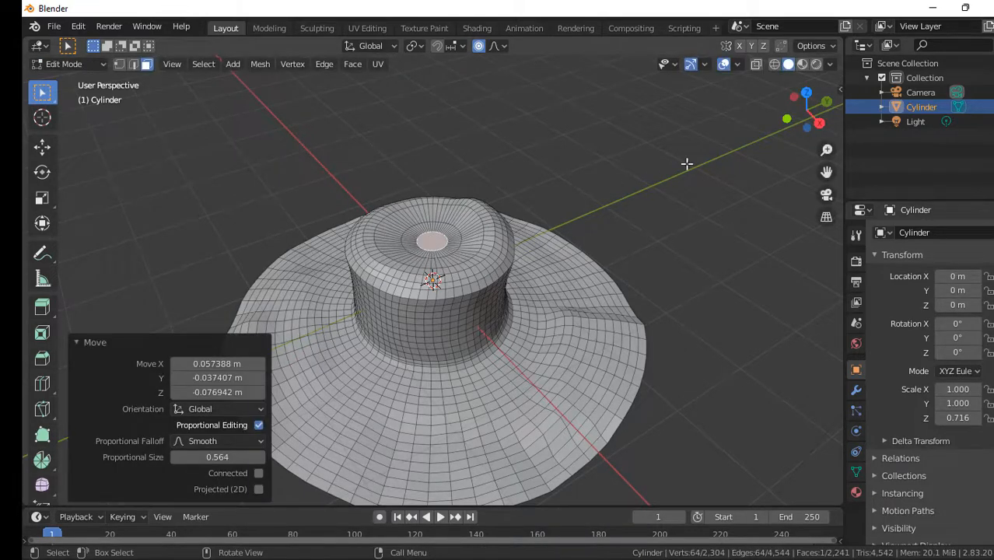
- Raise the crown-top patch between -X and -Y about 0.077 m in Z, and lower the crown's upper edge between -Y and +X about 0.043 m
{"action": "left_click_drag", "start_coordinate": [789, 120], "coordinate": [801, 99]}
{"action": "left_click_drag", "start_coordinate": [354, 216], "coordinate": [391, 249], "text": "shift"}
{"action": "key", "text": "g"}
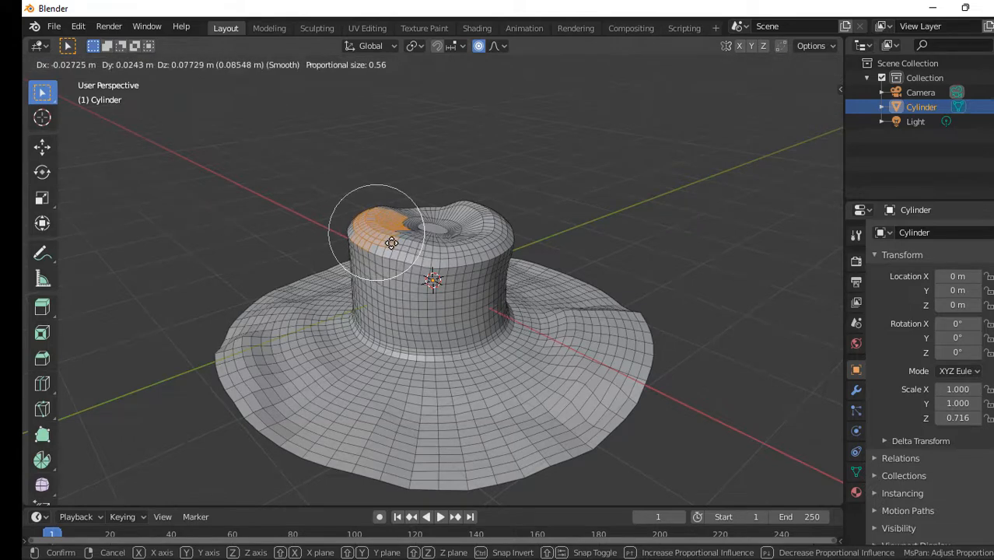
{"action": "left_click", "coordinate": [391, 243]}
{"action": "left_click_drag", "start_coordinate": [427, 247], "coordinate": [476, 265]}
{"action": "key", "text": "g"}
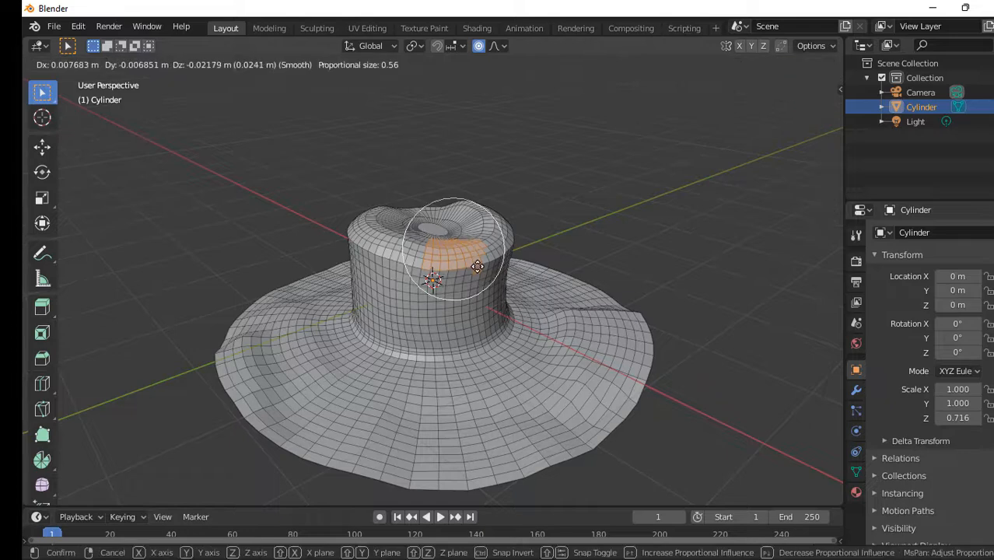
{"action": "left_click", "coordinate": [476, 267]}
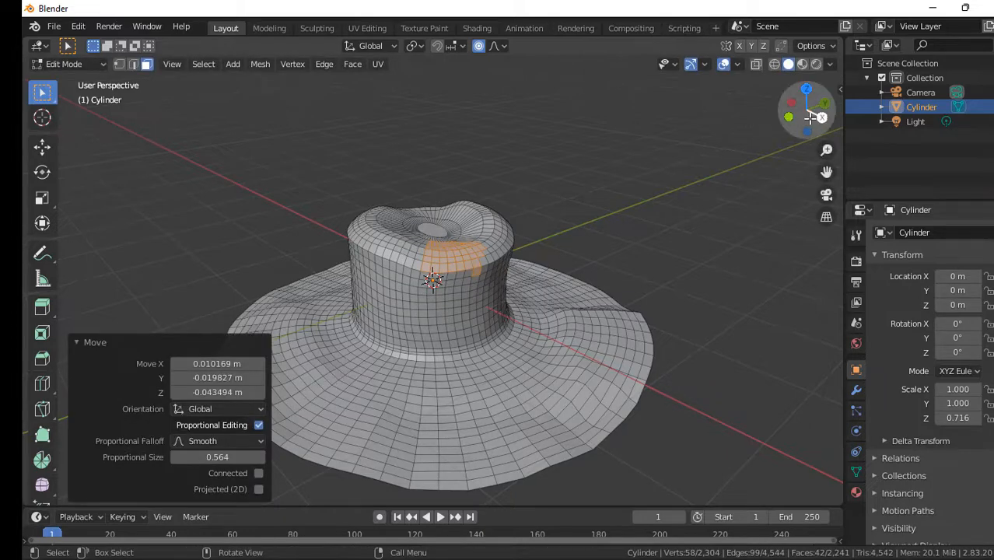
- Leave mesh editing for Object Mode and apply Shade Smooth to the hat
{"action": "mouse_move", "coordinate": [807, 110]}
{"action": "left_mouse_down"}
{"action": "mouse_move", "coordinate": [811, 90]}
{"action": "mouse_move", "coordinate": [805, 120]}
{"action": "left_mouse_up"}
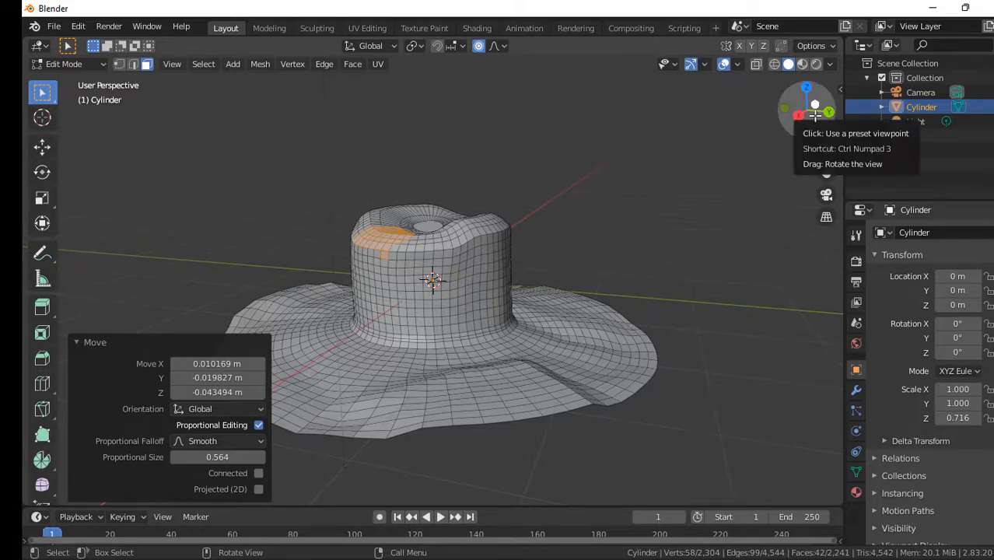
{"action": "left_click_drag", "start_coordinate": [814, 114], "coordinate": [809, 115]}
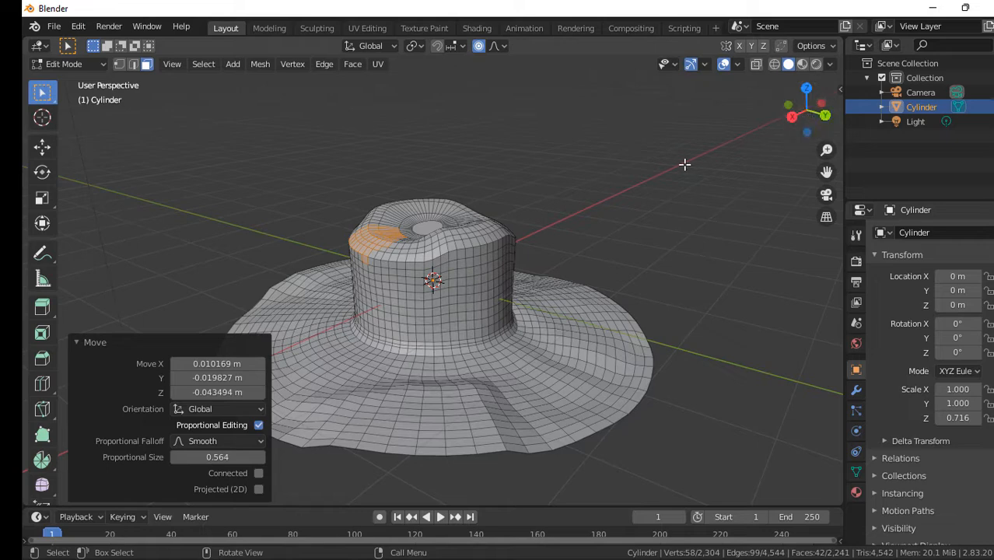
{"action": "key", "text": "Tab"}
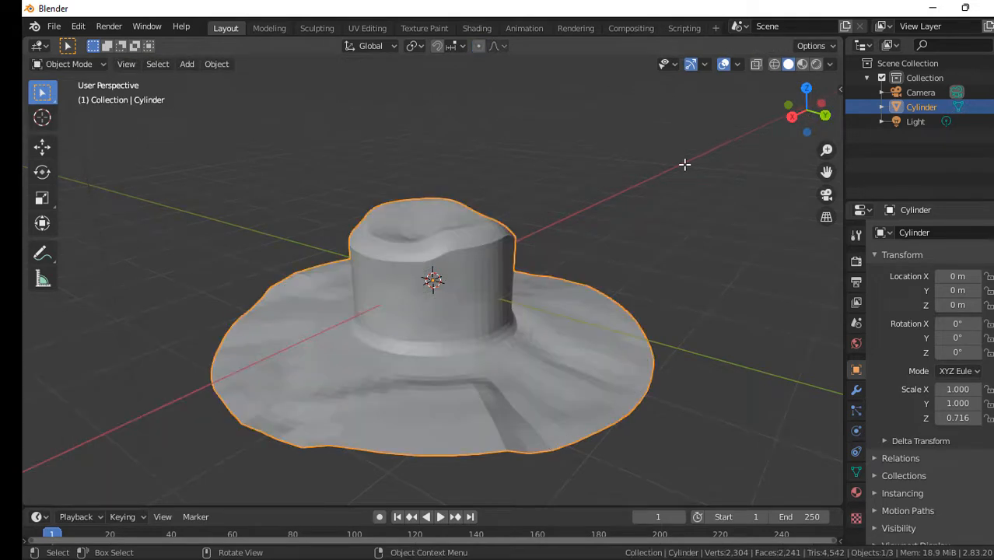
{"action": "right_click", "coordinate": [532, 125]}
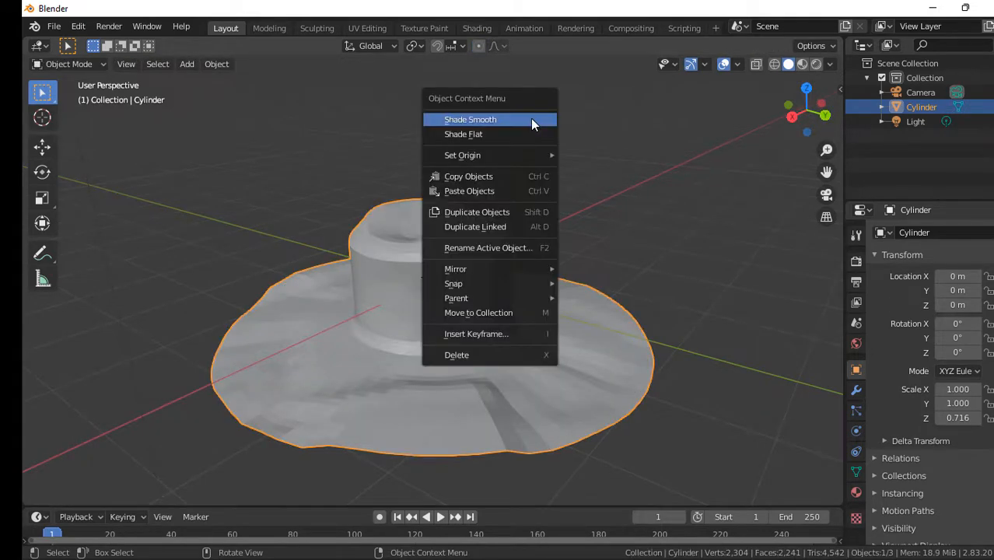
{"action": "left_click", "coordinate": [532, 120]}
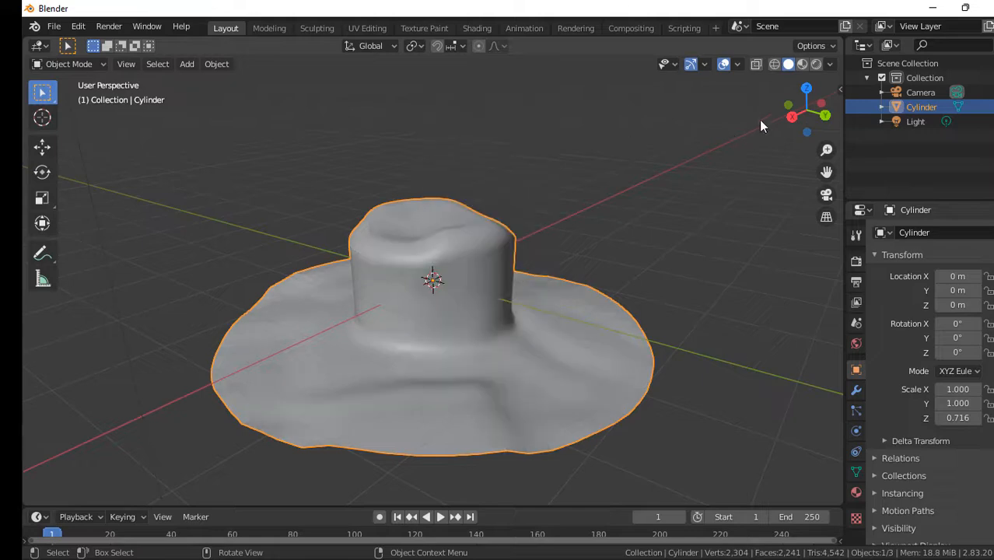
{"action": "middle_click_drag", "start_coordinate": [761, 125], "coordinate": [661, 141]}
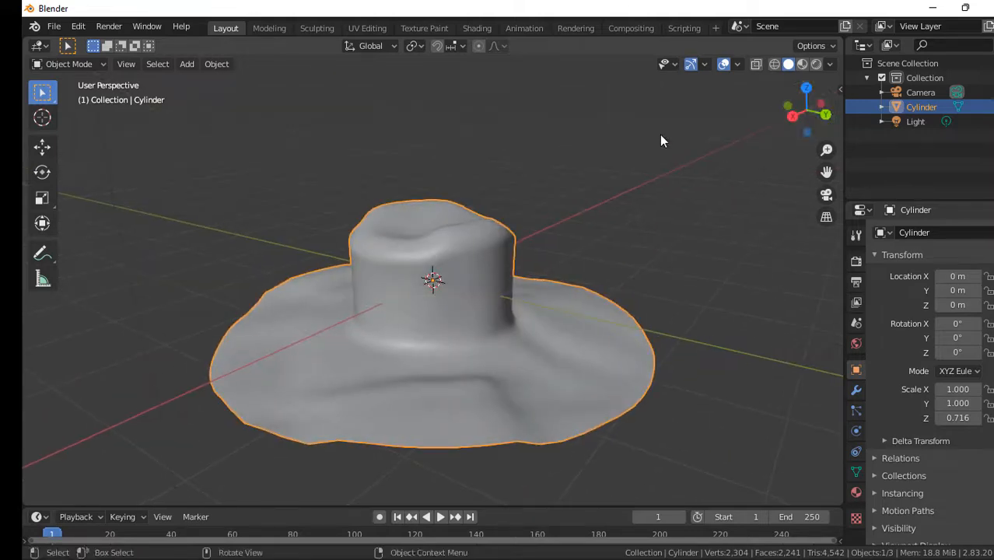
- In Edit Mode, lower two adjoining patches of the brim fold between +X and +Y, about 0.055 m in Z towards +Y and 0.048 m towards +X
{"action": "key", "text": "Tab"}
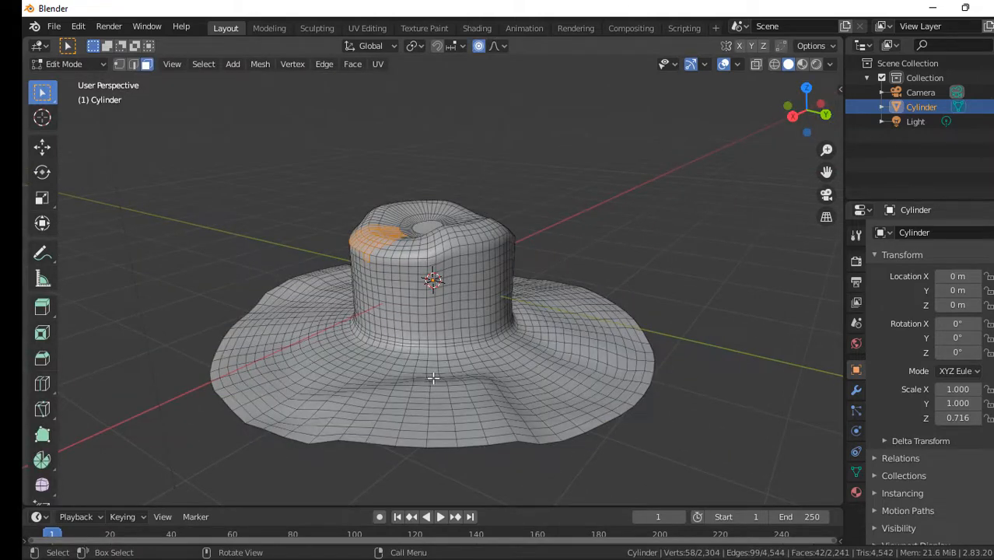
{"action": "left_click_drag", "start_coordinate": [433, 377], "coordinate": [514, 398]}
{"action": "key", "text": "g"}
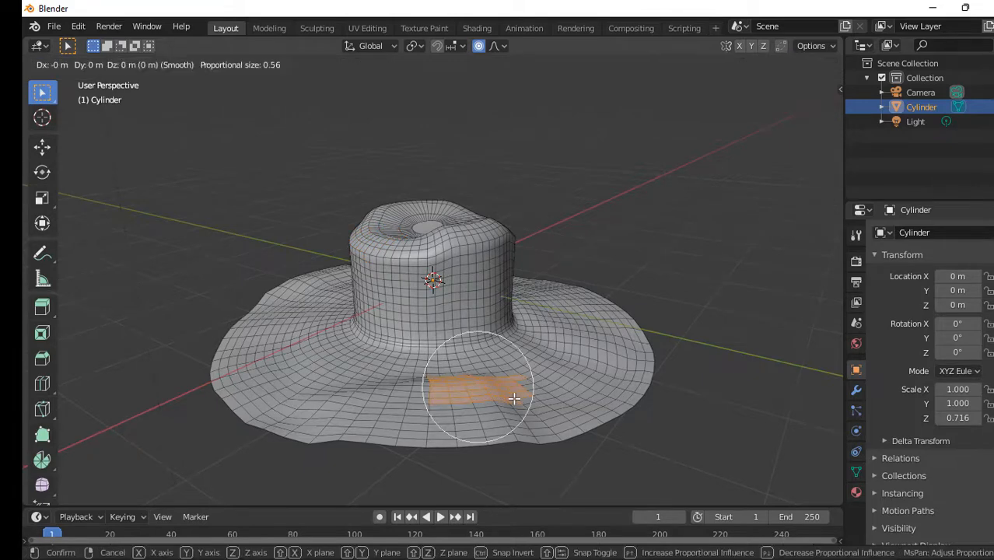
{"action": "left_click", "coordinate": [510, 404]}
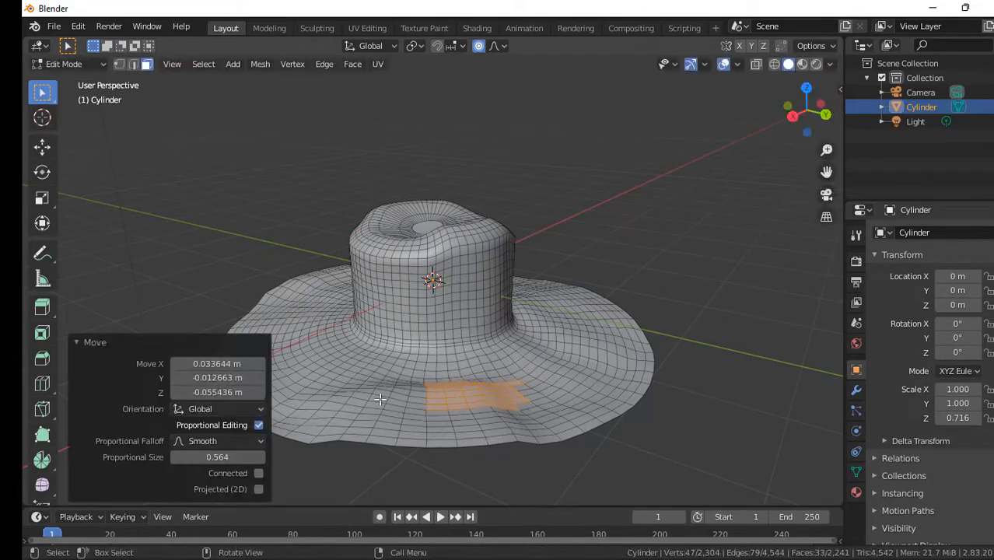
{"action": "left_click_drag", "start_coordinate": [372, 384], "coordinate": [431, 404]}
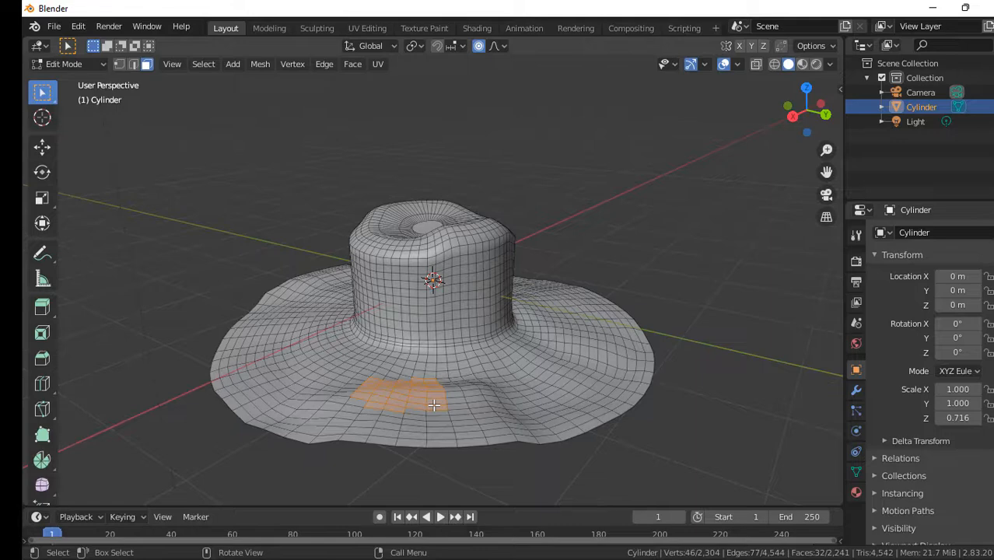
{"action": "key", "text": "g"}
{"action": "left_click", "coordinate": [434, 411]}
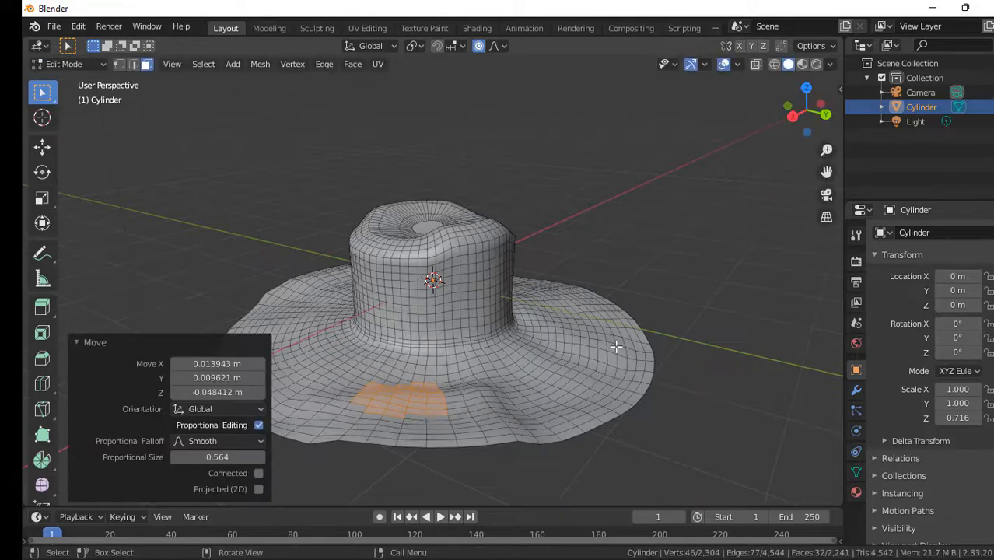
- Lower a small seven-face patch on the brim fold between +X and +Y about 0.049 m in Z, and check the hat in Object Mode
{"action": "left_click_drag", "start_coordinate": [467, 381], "coordinate": [488, 391]}
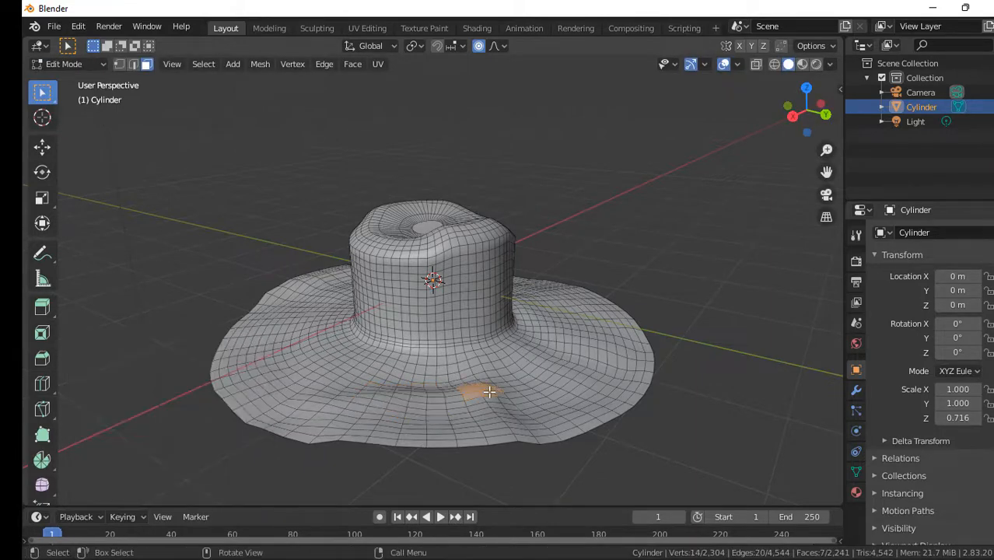
{"action": "key", "text": "g"}
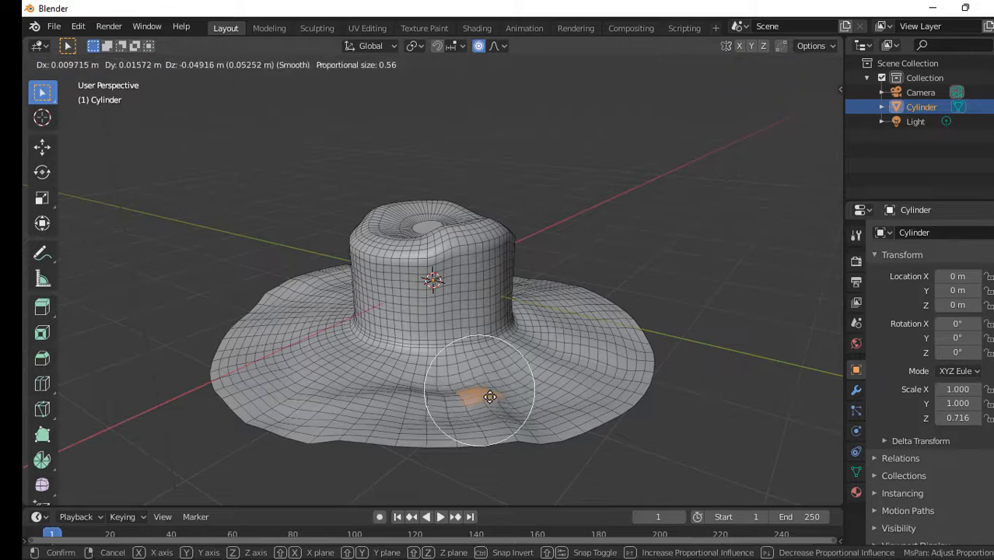
{"action": "left_click", "coordinate": [490, 397]}
{"action": "key", "text": "Tab"}
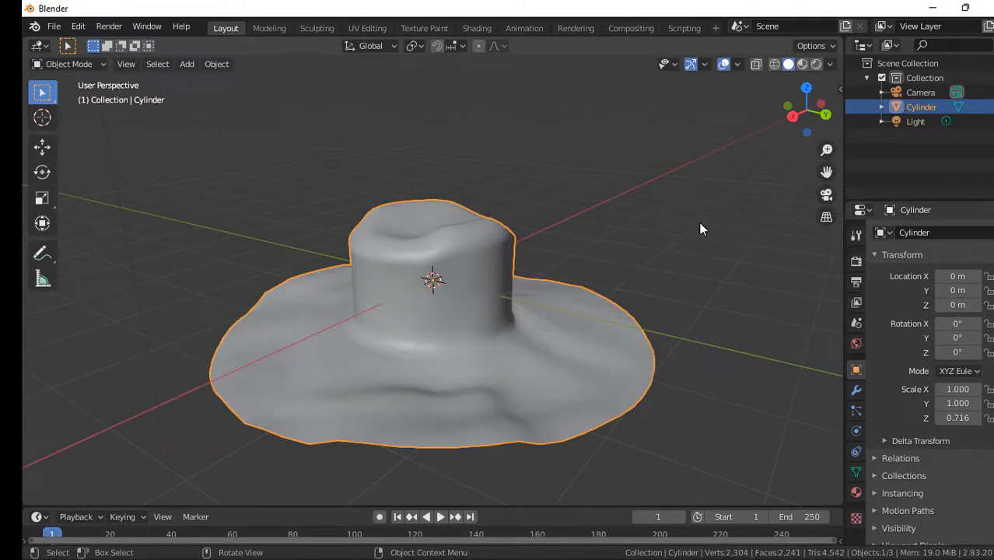
{"action": "left_click_drag", "start_coordinate": [806, 109], "coordinate": [710, 172]}
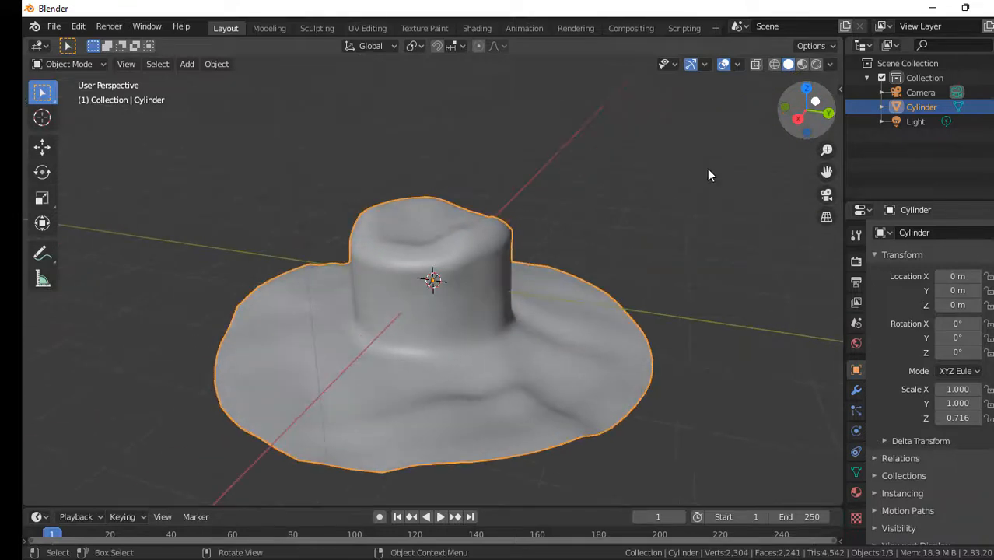
- Back in Edit Mode, lower a single face on that brim fold about 0.036 m in Z and a seven-face patch towards +X about 0.020 m
{"action": "key", "text": "Tab"}
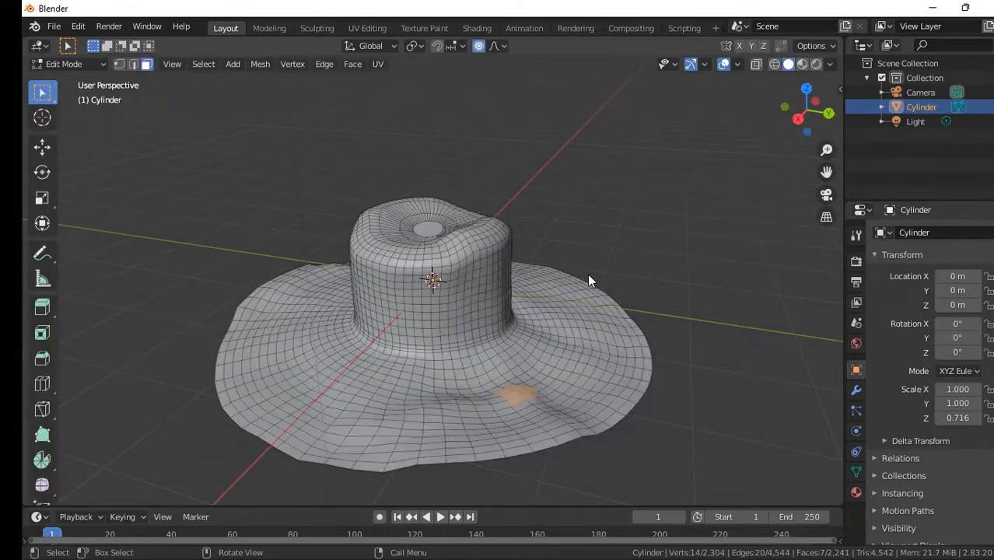
{"action": "left_click", "coordinate": [513, 395]}
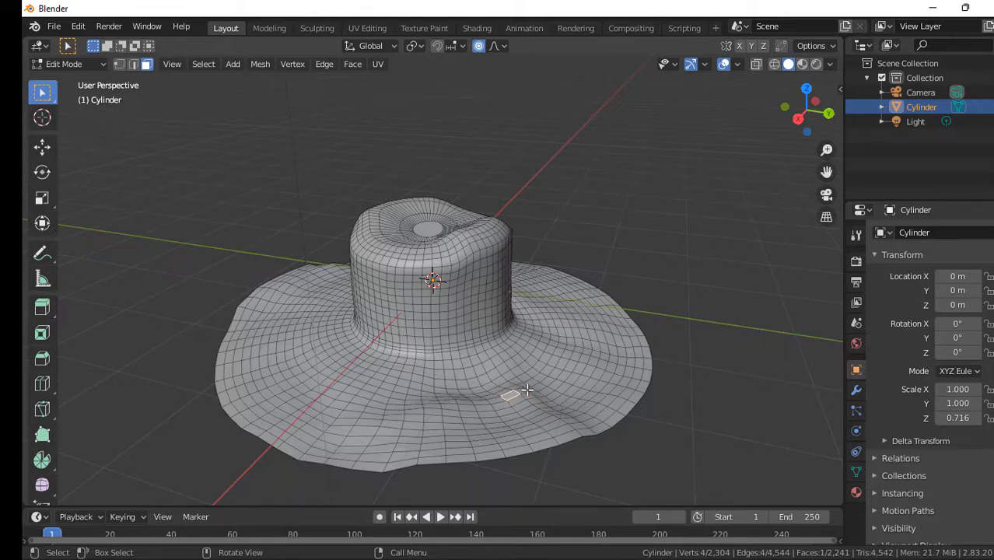
{"action": "left_click", "coordinate": [525, 390]}
{"action": "key", "text": "g"}
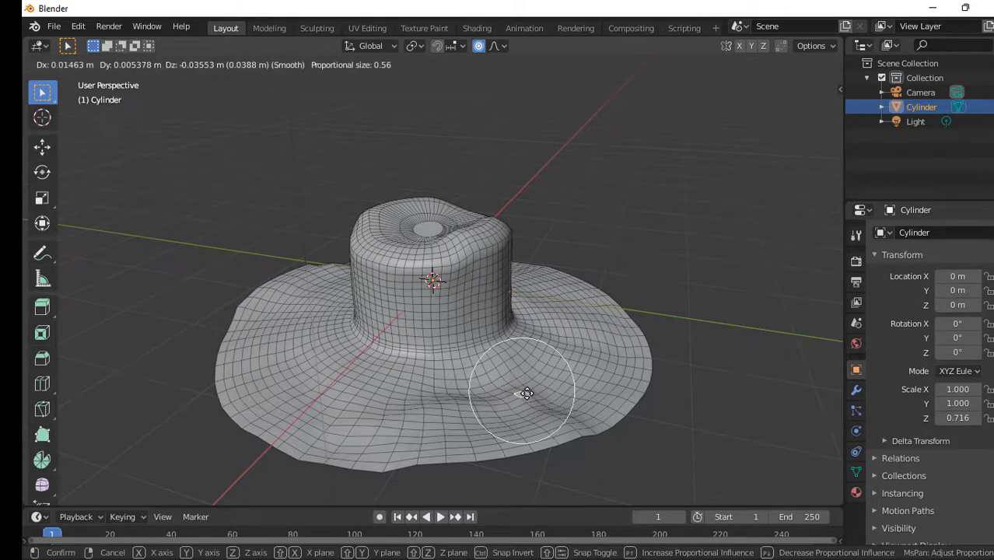
{"action": "left_click", "coordinate": [524, 393]}
{"action": "left_click_drag", "start_coordinate": [424, 403], "coordinate": [451, 414]}
{"action": "key", "text": "g"}
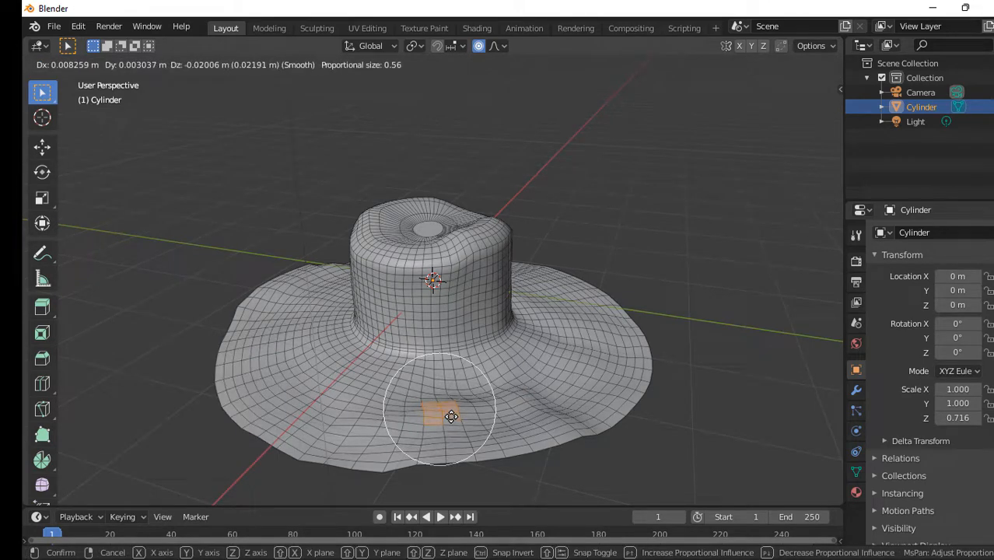
{"action": "left_click", "coordinate": [451, 417]}
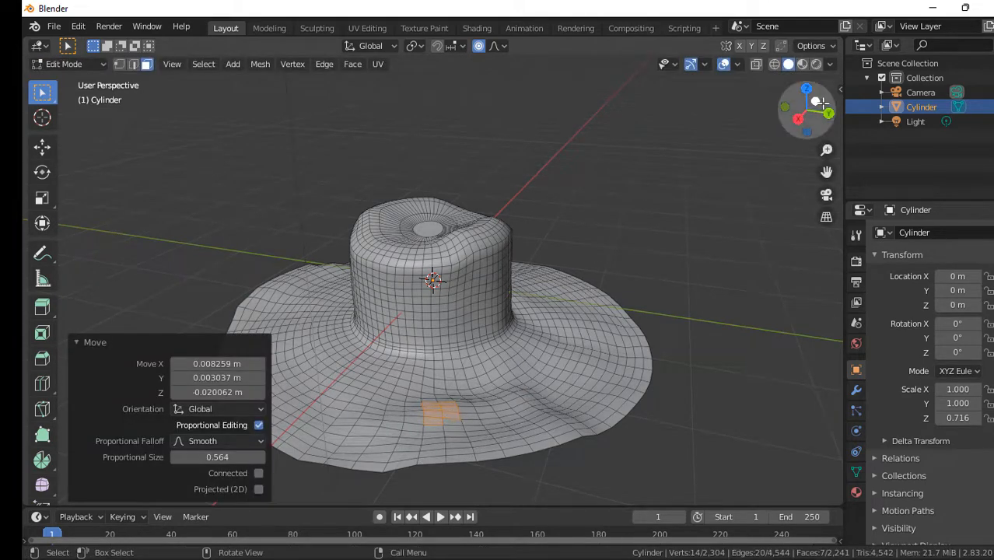
- Lower a wide patch of the brim on the -X side, near the base of the crown, about 0.015 m in Z
{"action": "left_click_drag", "start_coordinate": [812, 98], "coordinate": [940, 105]}
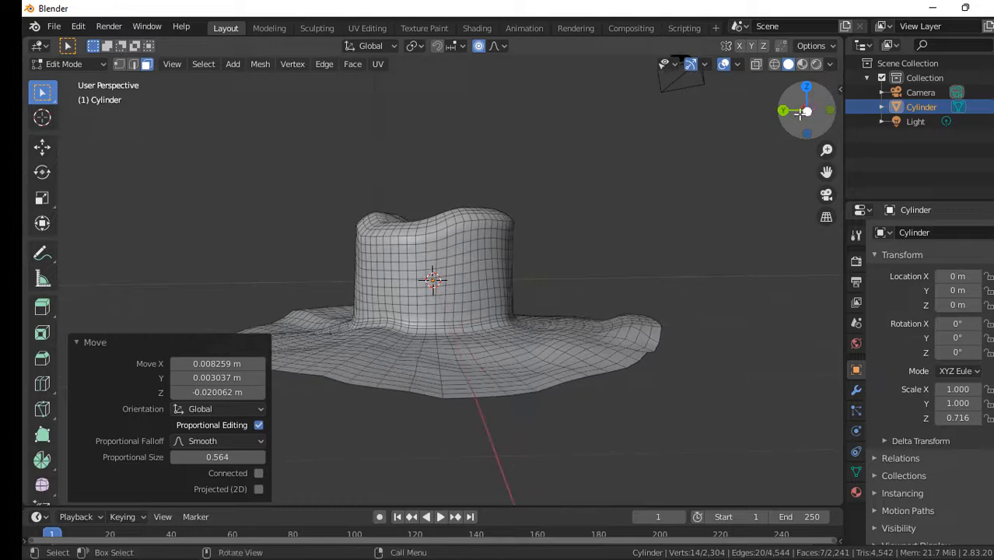
{"action": "left_click_drag", "start_coordinate": [452, 340], "coordinate": [501, 364]}
{"action": "key", "text": "g"}
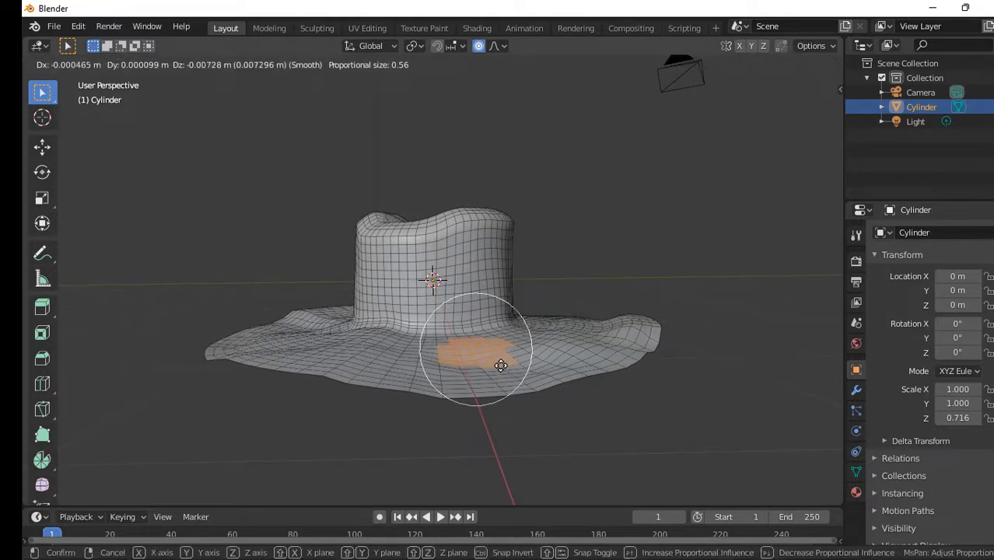
{"action": "left_click", "coordinate": [501, 366]}
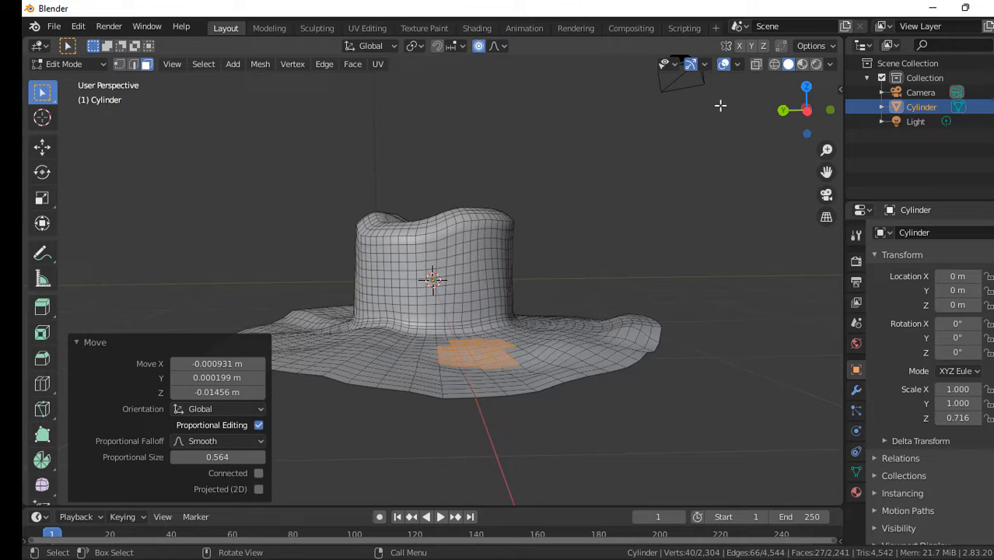
- Lower a four-face patch near the brim's edge between -X and -Y about 0.045 m in Z, and check the hat in Object Mode
{"action": "left_click_drag", "start_coordinate": [806, 109], "coordinate": [787, 116]}
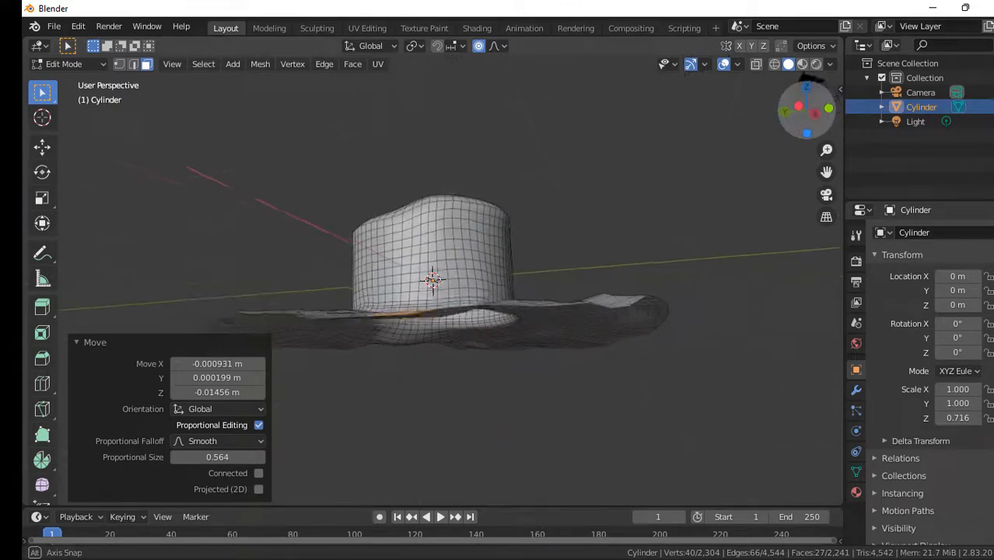
{"action": "left_click_drag", "start_coordinate": [809, 77], "coordinate": [807, 109]}
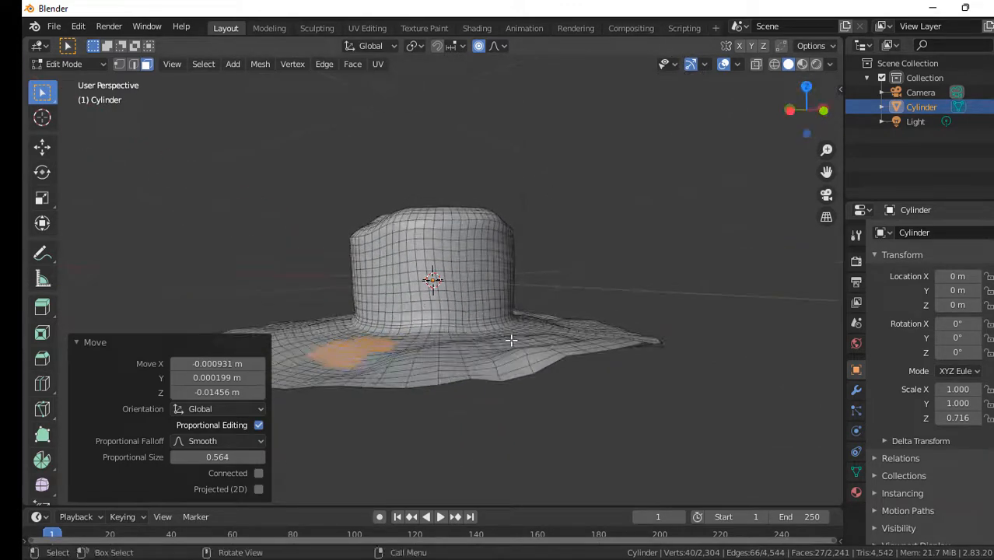
{"action": "left_click", "coordinate": [533, 352]}
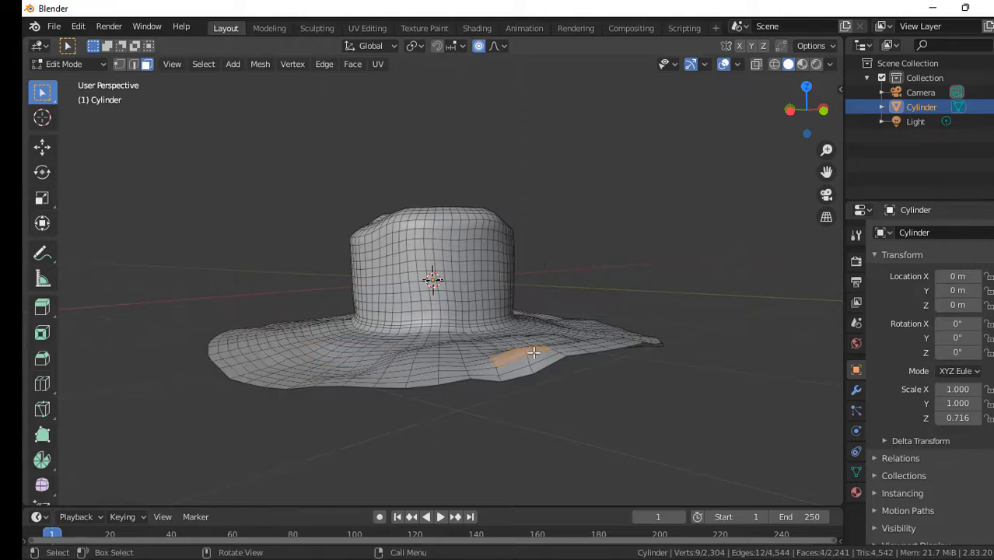
{"action": "key", "text": "g"}
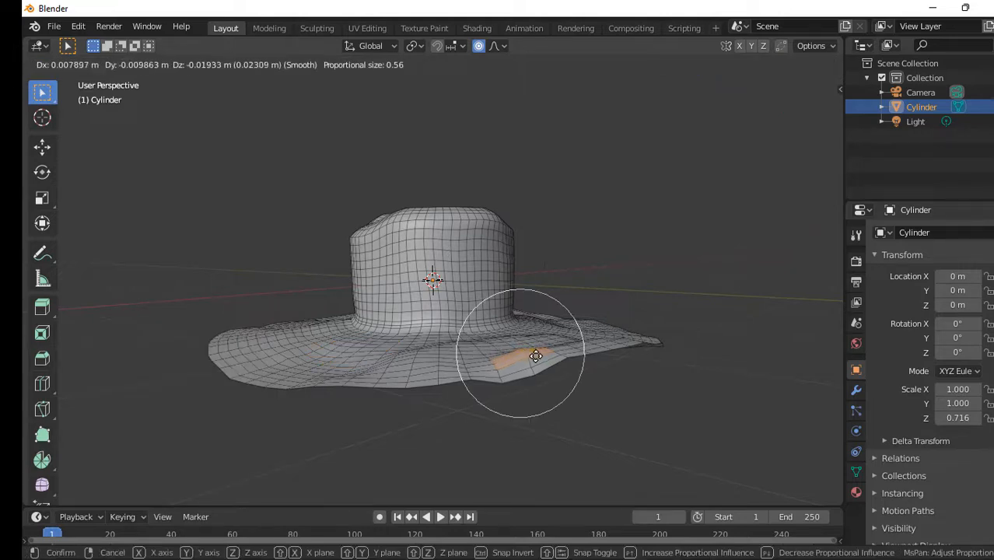
{"action": "left_click", "coordinate": [535, 357]}
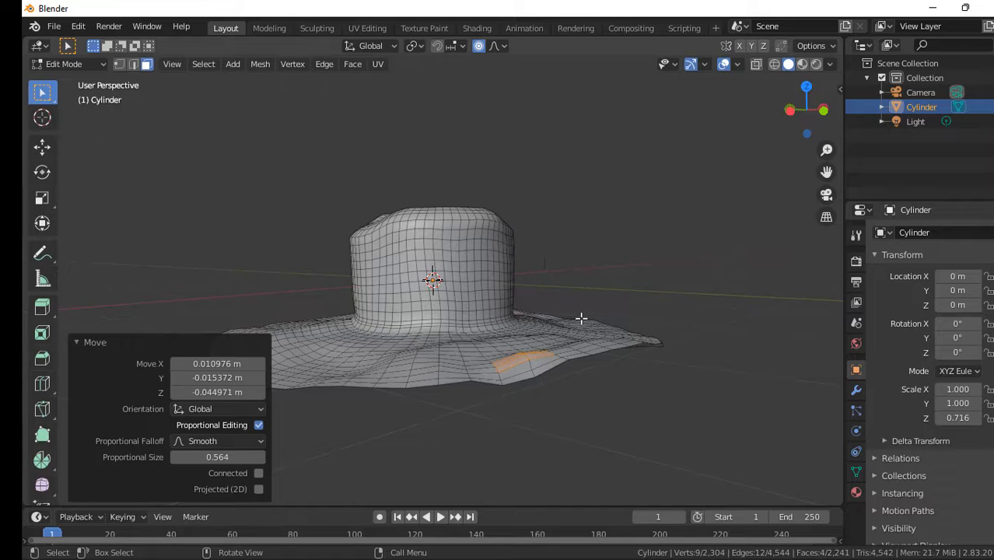
{"action": "left_click_drag", "start_coordinate": [806, 109], "coordinate": [718, 200]}
{"action": "key", "text": "Tab"}
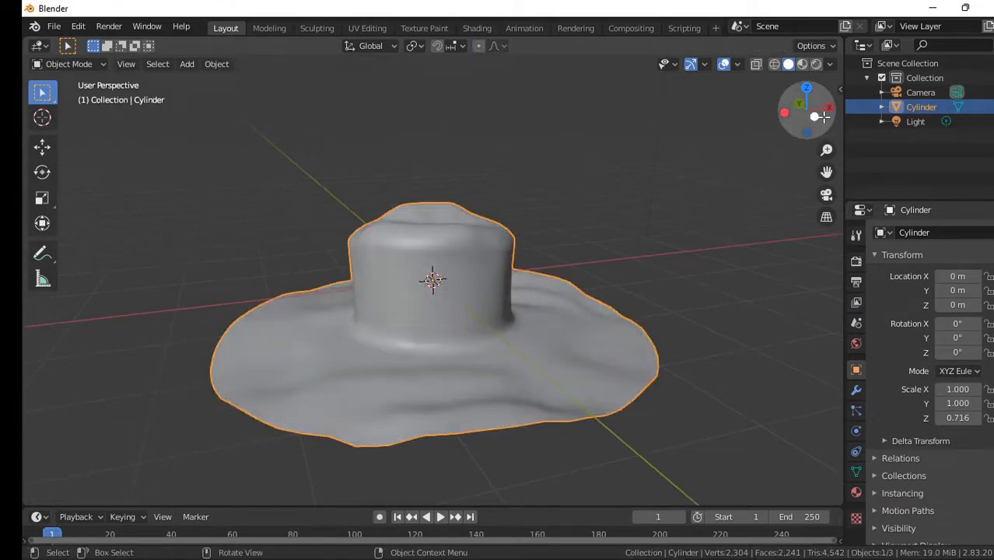
{"action": "mouse_move", "coordinate": [794, 109]}
{"action": "left_mouse_down"}
{"action": "mouse_move", "coordinate": [777, 116]}
{"action": "mouse_move", "coordinate": [824, 12]}
{"action": "mouse_move", "coordinate": [746, 17]}
{"action": "mouse_move", "coordinate": [661, 124]}
{"action": "mouse_move", "coordinate": [738, 140]}
{"action": "mouse_move", "coordinate": [778, 137]}
{"action": "mouse_move", "coordinate": [812, 112]}
{"action": "left_mouse_up"}
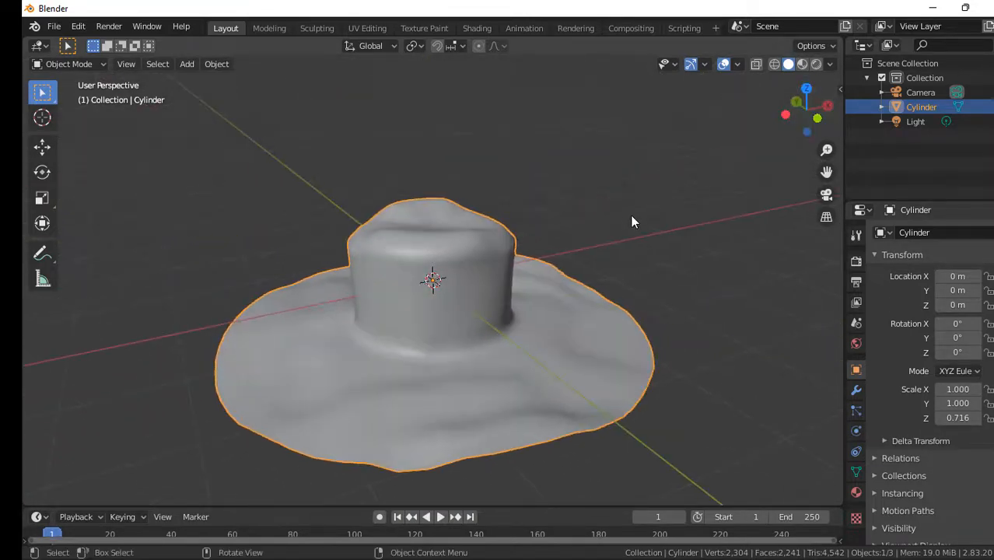
- Back in Edit Mode, lower a 20-face brim patch on the -Y side about 0.021 m in Z and a 33-face patch towards +X about 0.036 m
{"action": "key", "text": "Tab"}
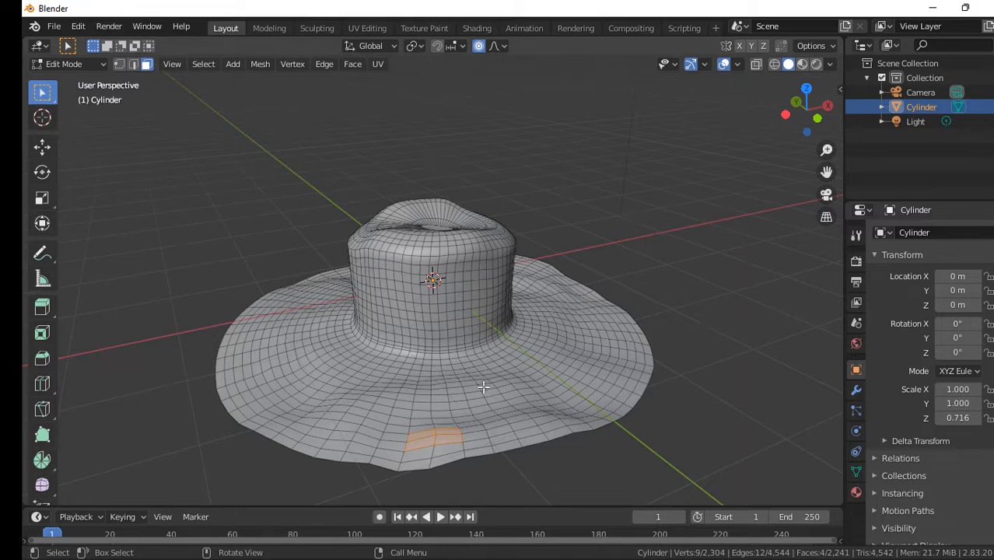
{"action": "left_click_drag", "start_coordinate": [472, 385], "coordinate": [541, 400]}
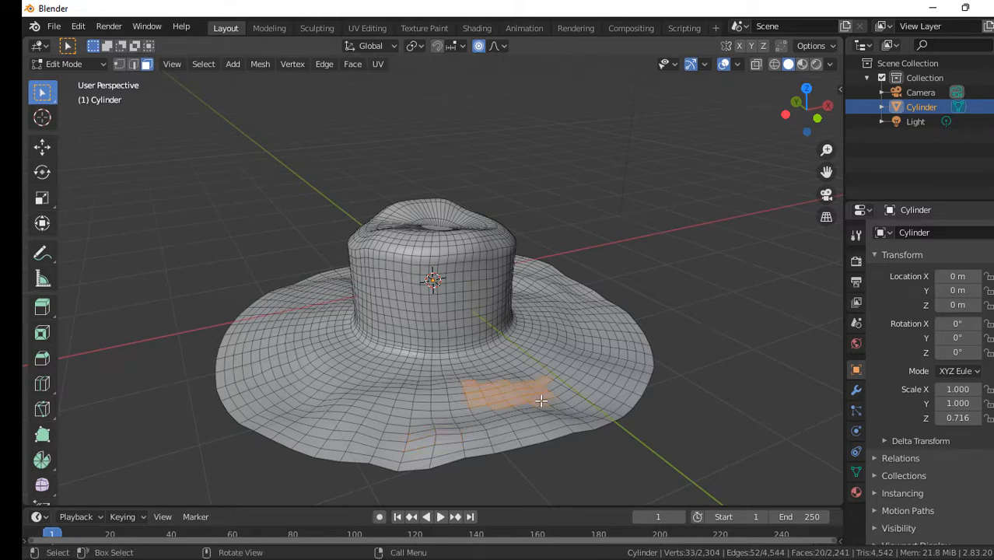
{"action": "key", "text": "g"}
{"action": "left_click", "coordinate": [540, 403]}
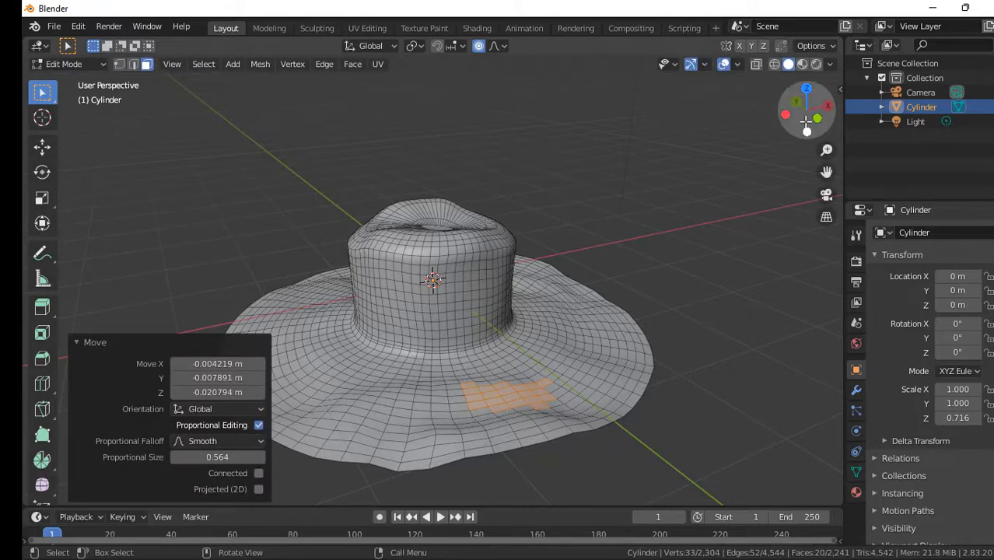
{"action": "left_click_drag", "start_coordinate": [808, 126], "coordinate": [683, 100]}
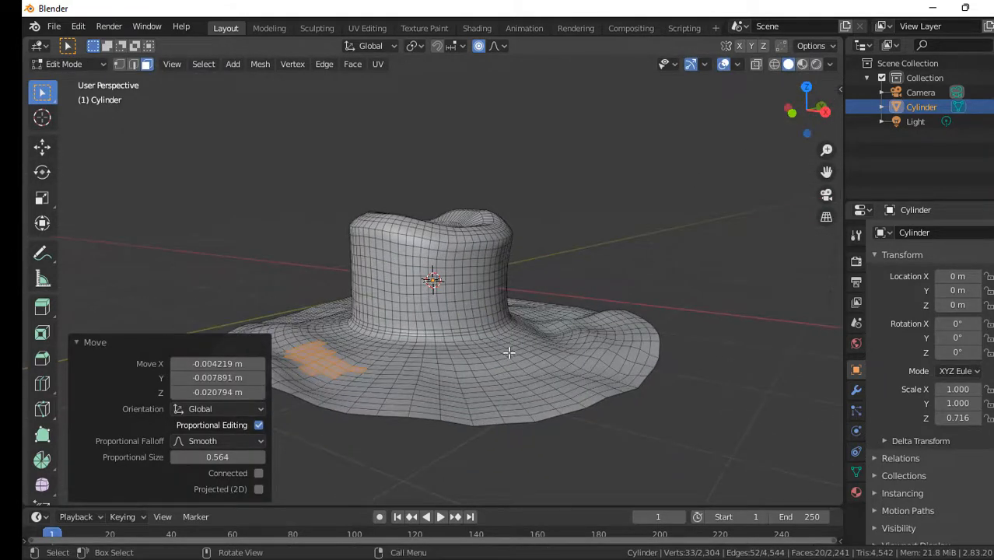
{"action": "left_click_drag", "start_coordinate": [508, 353], "coordinate": [561, 388]}
{"action": "key", "text": "g"}
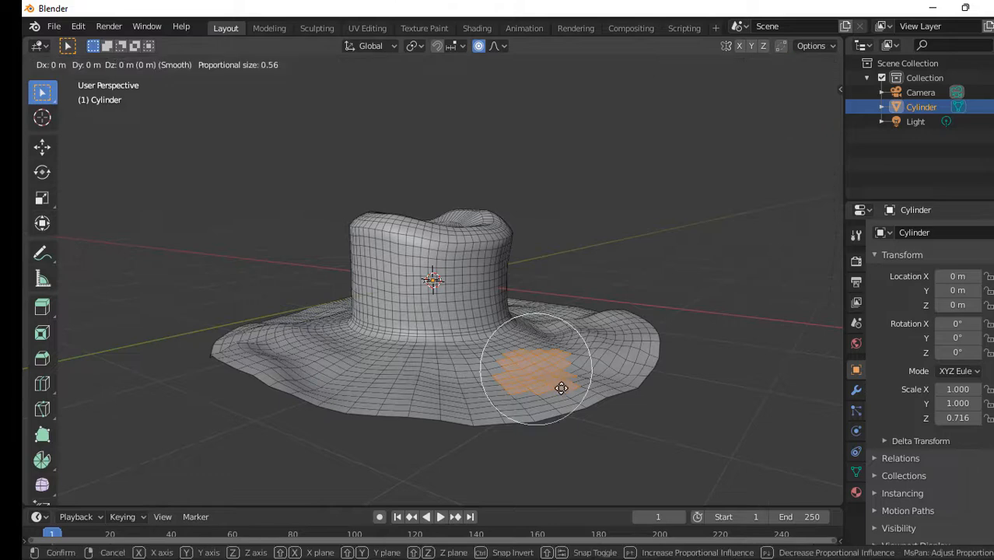
{"action": "left_click", "coordinate": [561, 392]}
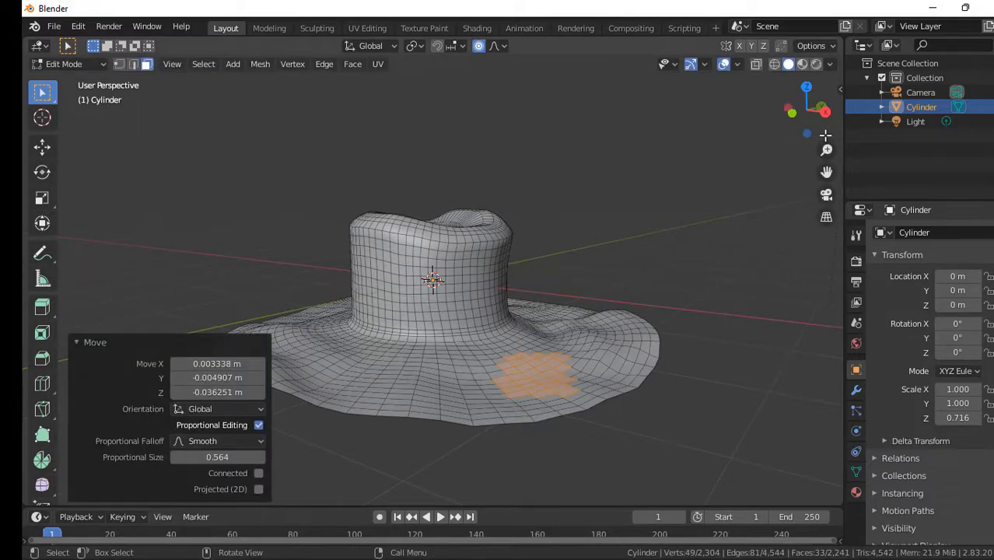
- Lower a 37-face patch of the brim on the +Y side about 0.023 m in Z
{"action": "left_click_drag", "start_coordinate": [821, 129], "coordinate": [614, 121]}
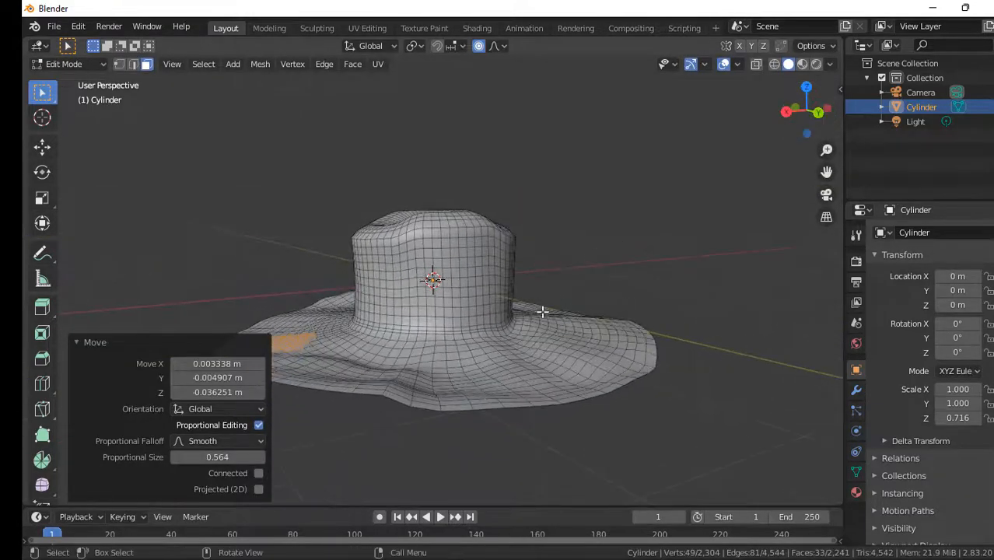
{"action": "left_click_drag", "start_coordinate": [524, 347], "coordinate": [594, 373]}
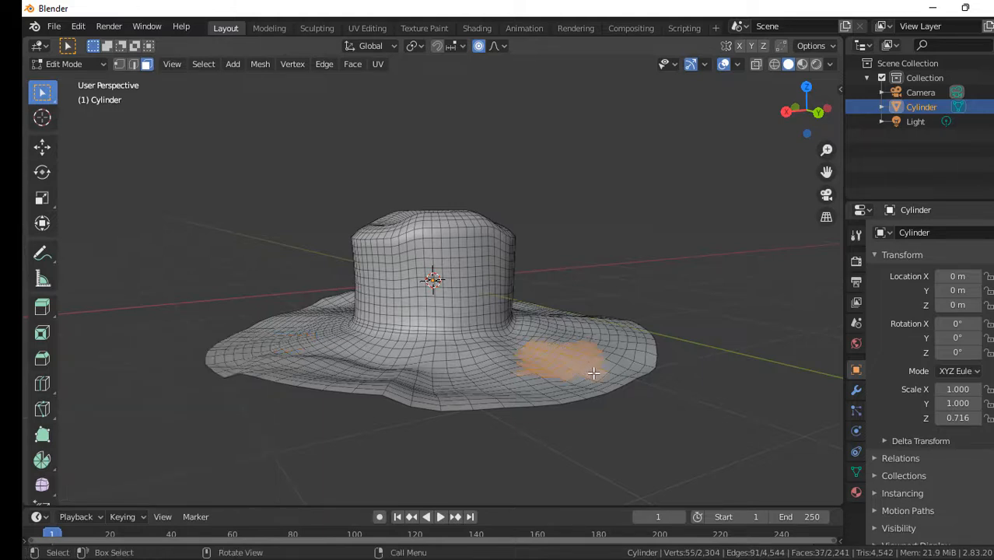
{"action": "key", "text": "h"}
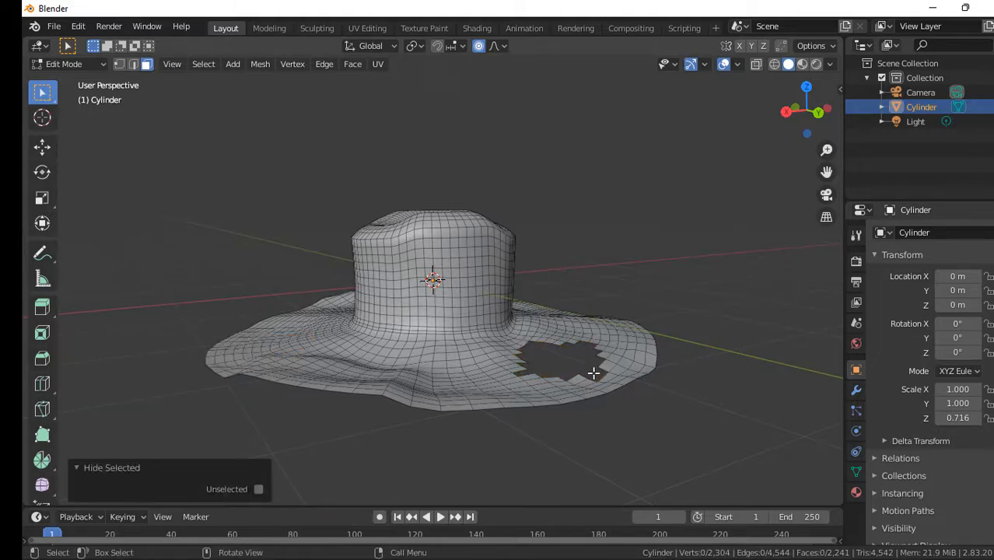
{"action": "key", "text": "ctrl+z"}
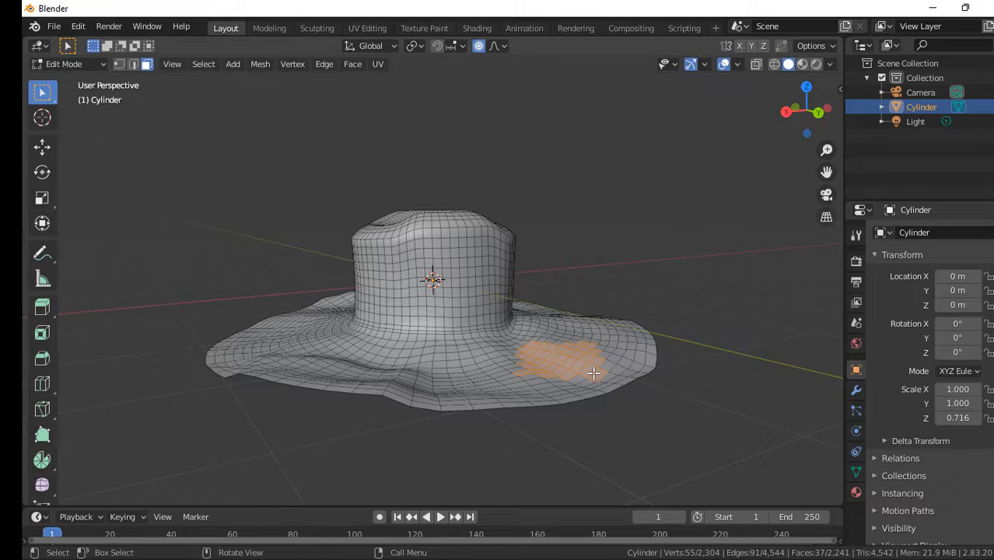
{"action": "key", "text": "g"}
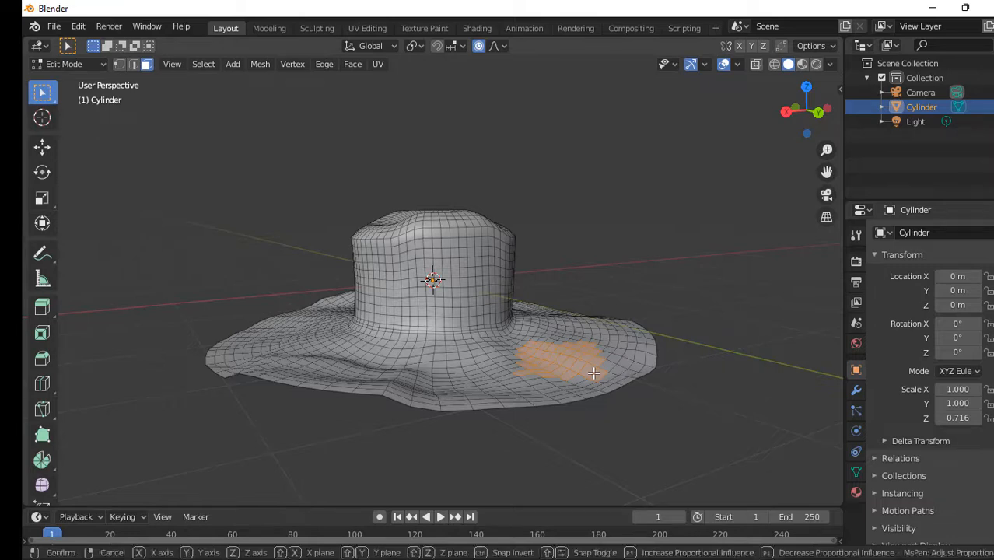
{"action": "left_click", "coordinate": [594, 375]}
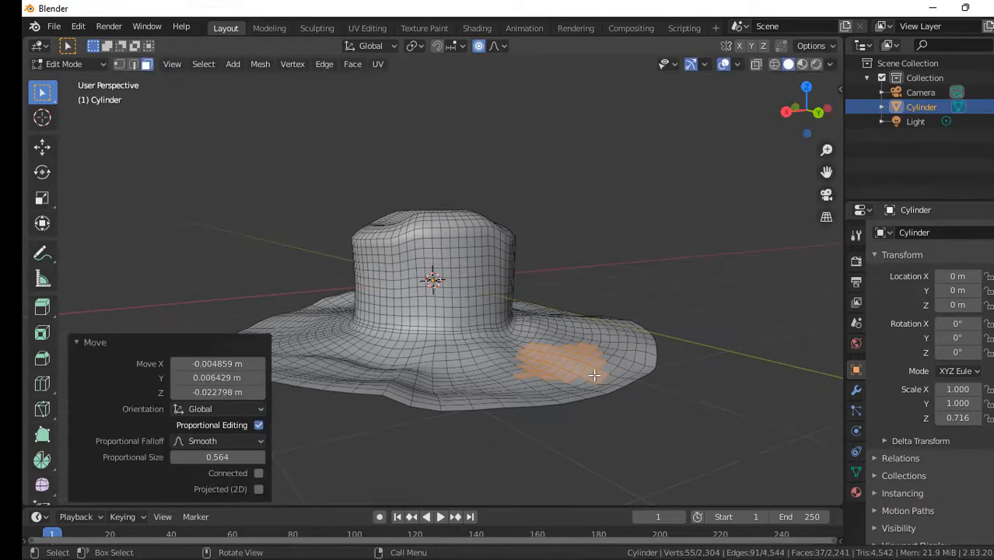
- Lower a 47-face patch of the brim on the -X side about 0.046 m in Z
{"action": "left_click_drag", "start_coordinate": [803, 129], "coordinate": [726, 181]}
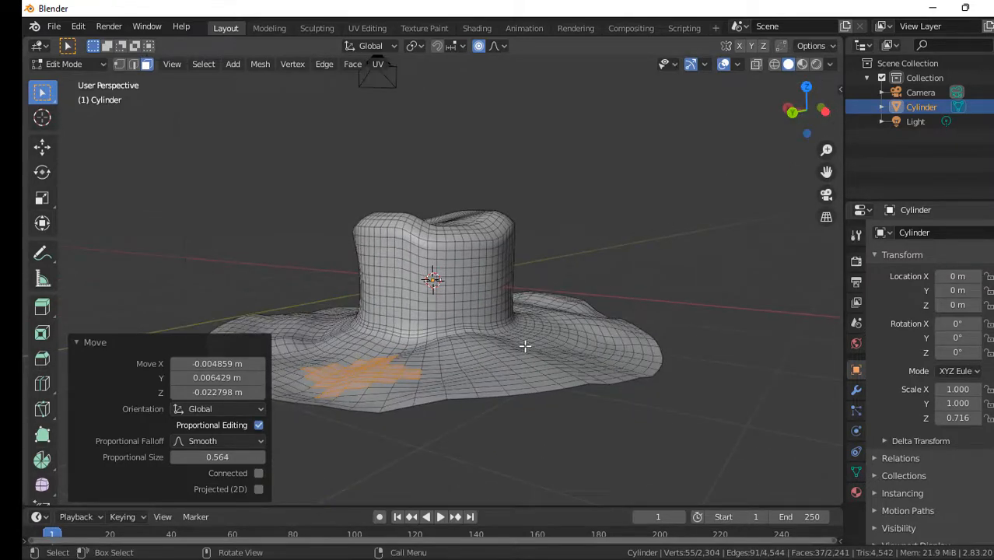
{"action": "left_click_drag", "start_coordinate": [526, 338], "coordinate": [573, 367]}
{"action": "key", "text": "g"}
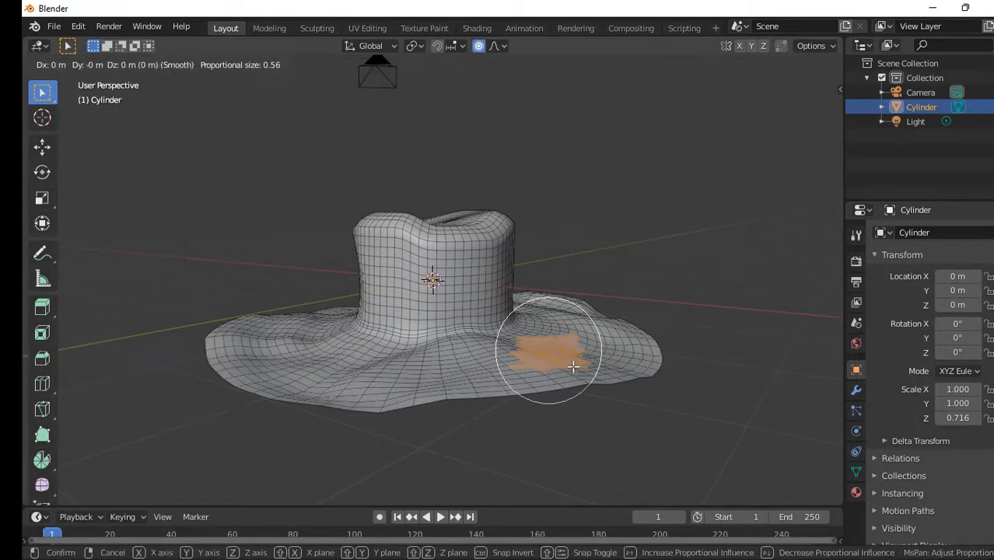
{"action": "left_click", "coordinate": [573, 371]}
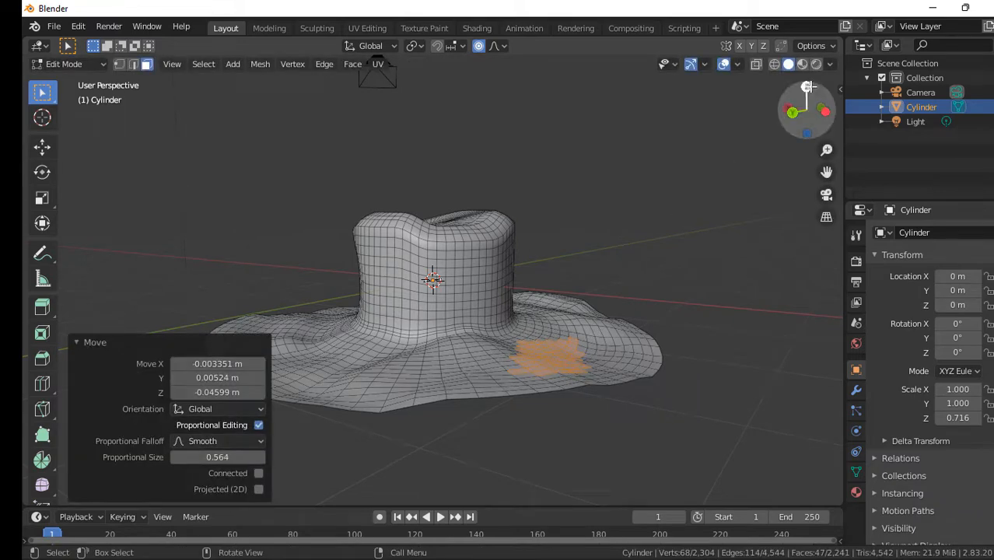
- Lower a 19-face brim patch on the -Y side about 0.022 m in Z and a 17-face patch between -X and -Y about 0.021 m
{"action": "left_click_drag", "start_coordinate": [808, 94], "coordinate": [673, 128]}
{"action": "left_click_drag", "start_coordinate": [689, 234], "coordinate": [630, 216]}
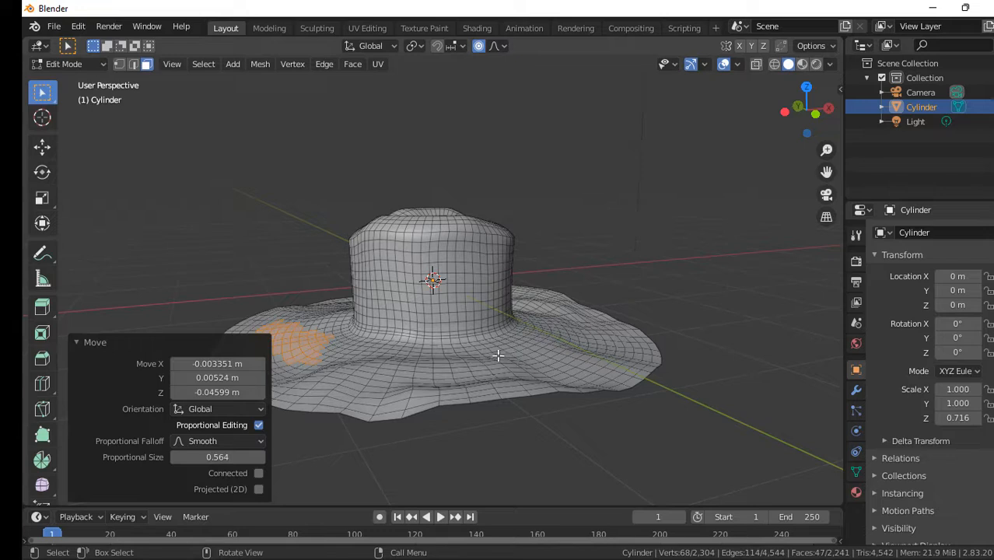
{"action": "left_click_drag", "start_coordinate": [477, 359], "coordinate": [498, 370]}
{"action": "key", "text": "g"}
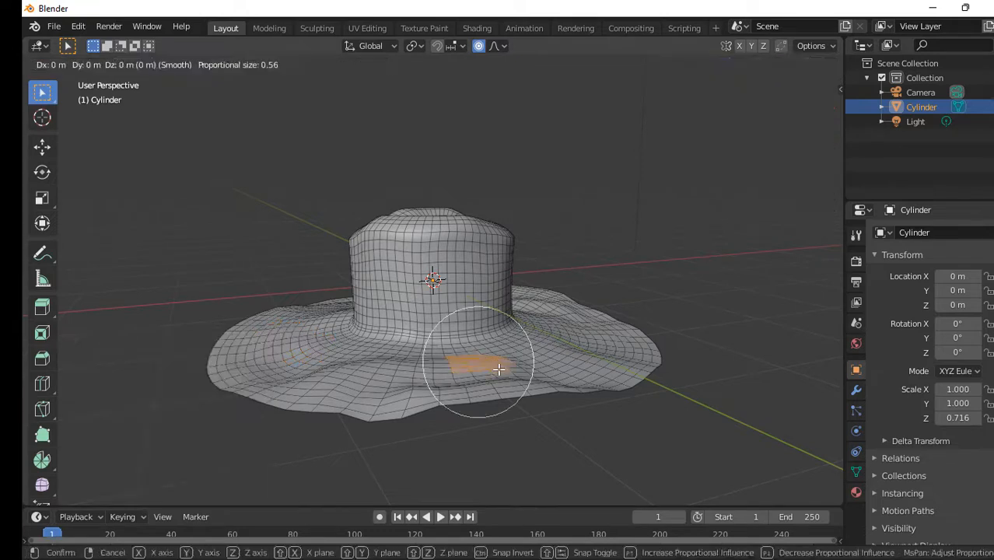
{"action": "left_click", "coordinate": [500, 367]}
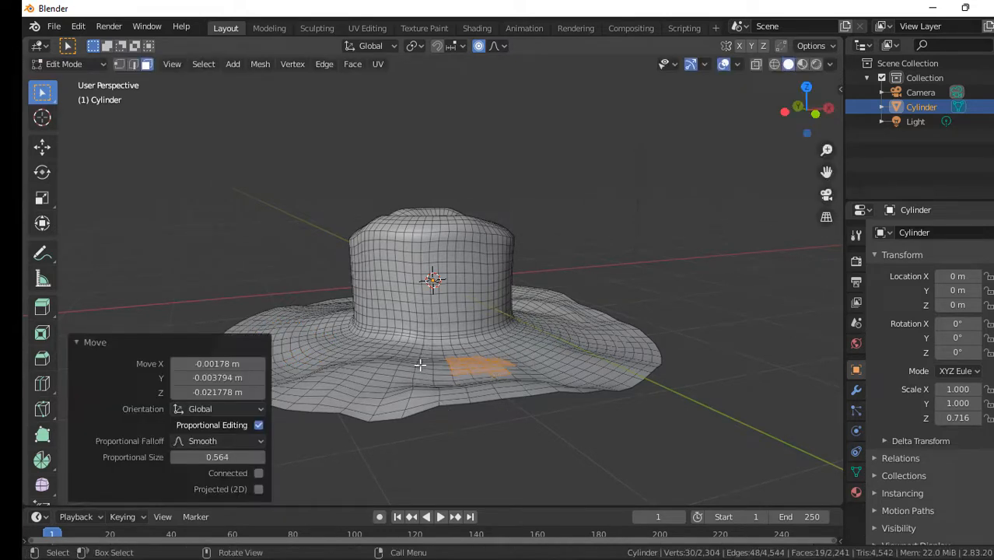
{"action": "left_click_drag", "start_coordinate": [369, 357], "coordinate": [396, 375]}
{"action": "key", "text": "g"}
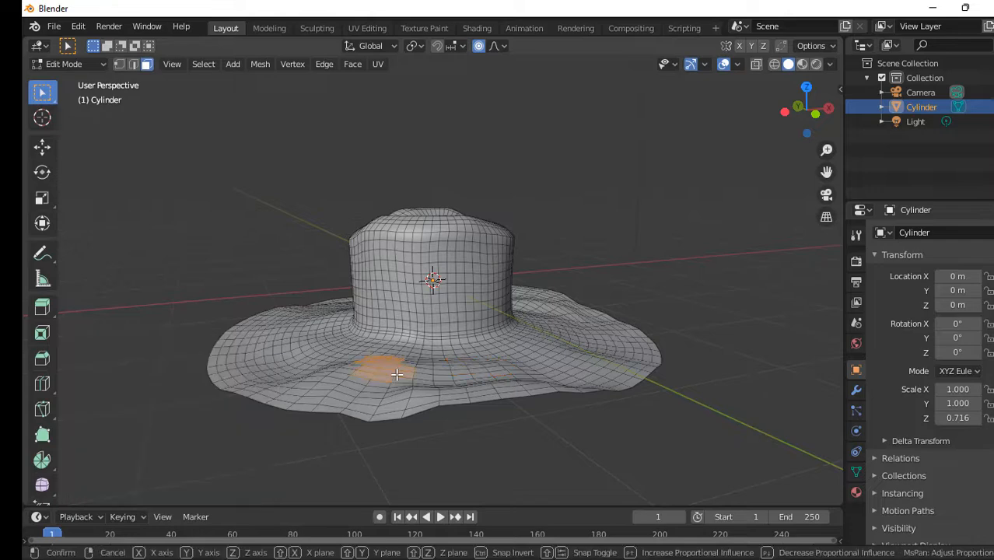
{"action": "left_click", "coordinate": [397, 376]}
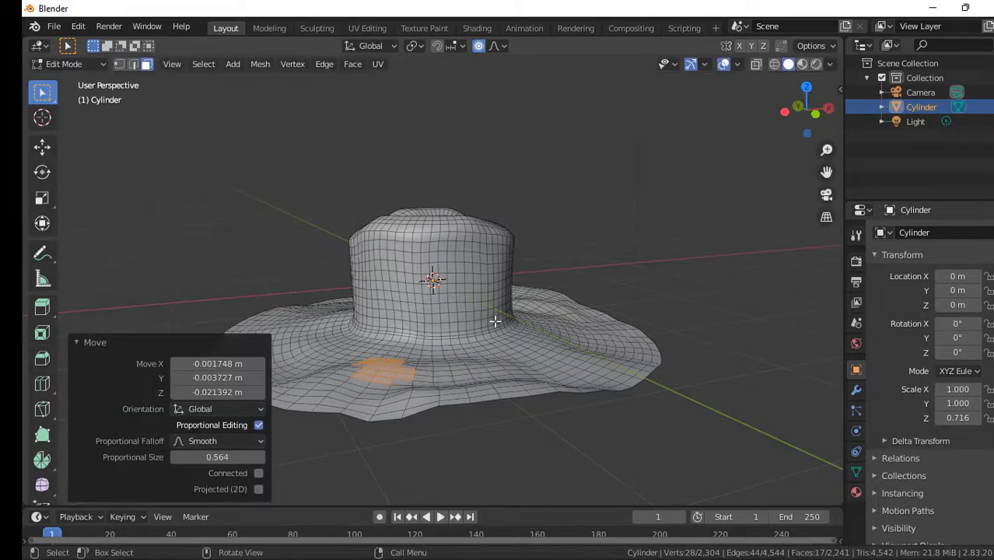
- In Object Mode, give the hat a Solidify modifier with a thickness of 0.07 m and inspect the thickened brim
{"action": "key", "text": "Tab"}
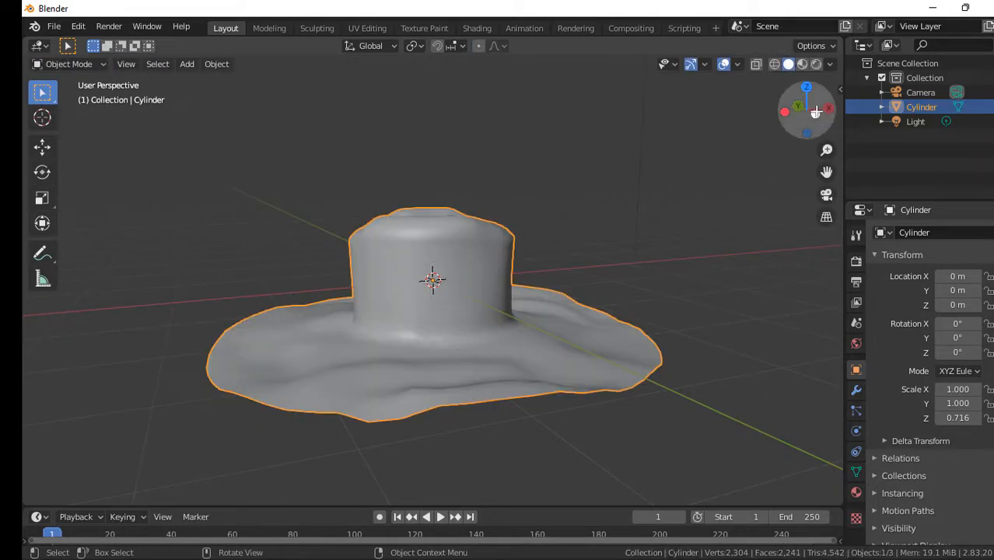
{"action": "left_click_drag", "start_coordinate": [809, 112], "coordinate": [825, 355]}
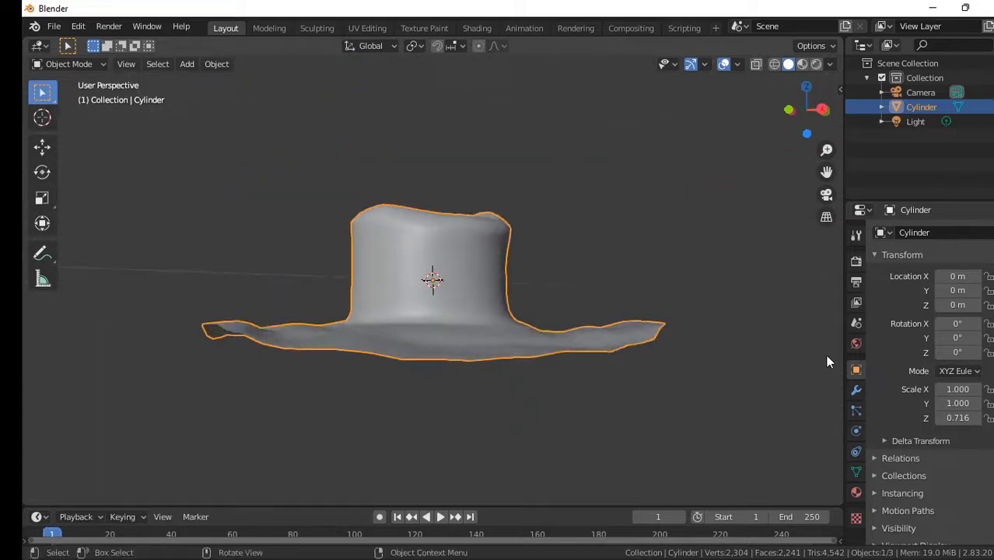
{"action": "left_click", "coordinate": [856, 390]}
{"action": "left_click", "coordinate": [932, 234]}
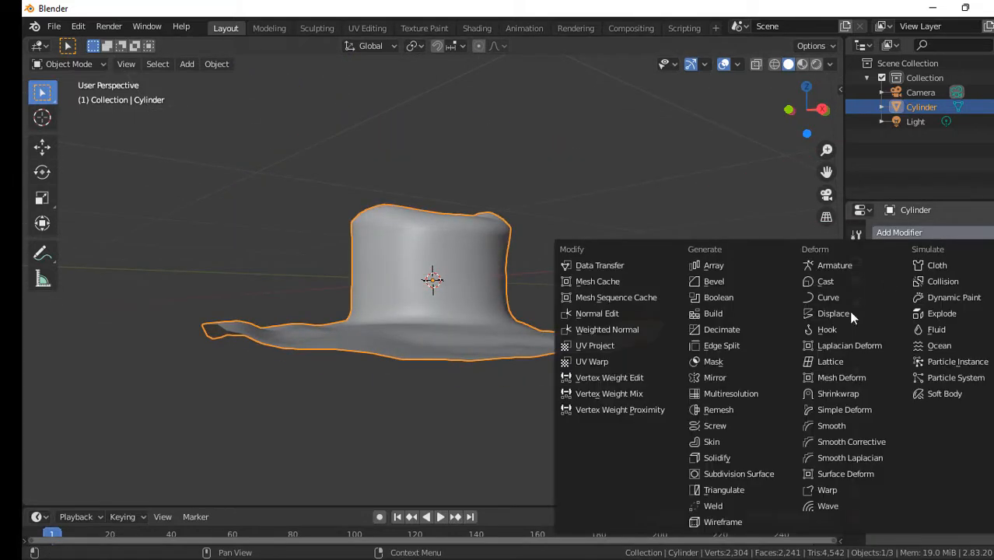
{"action": "left_click", "coordinate": [737, 457]}
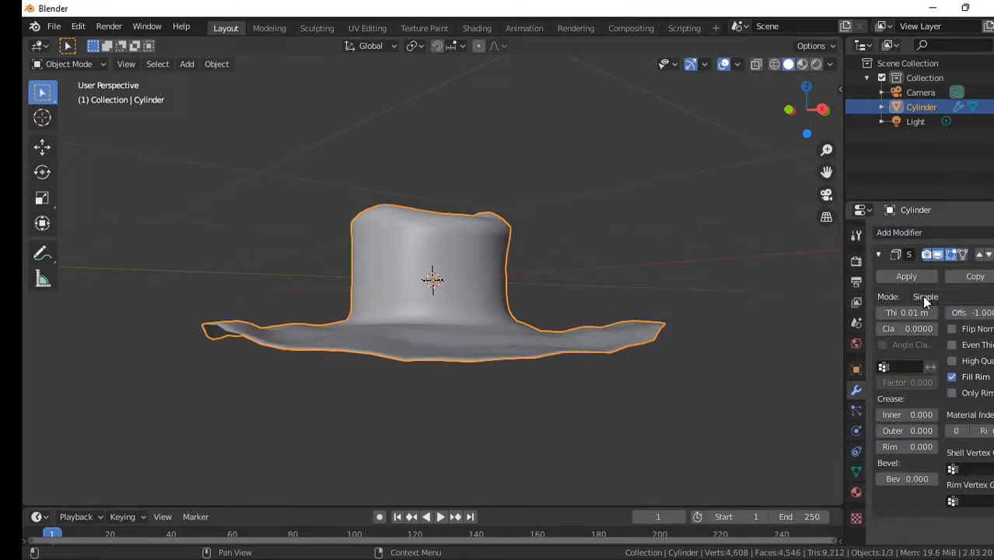
{"action": "left_click_drag", "start_coordinate": [907, 312], "coordinate": [929, 312]}
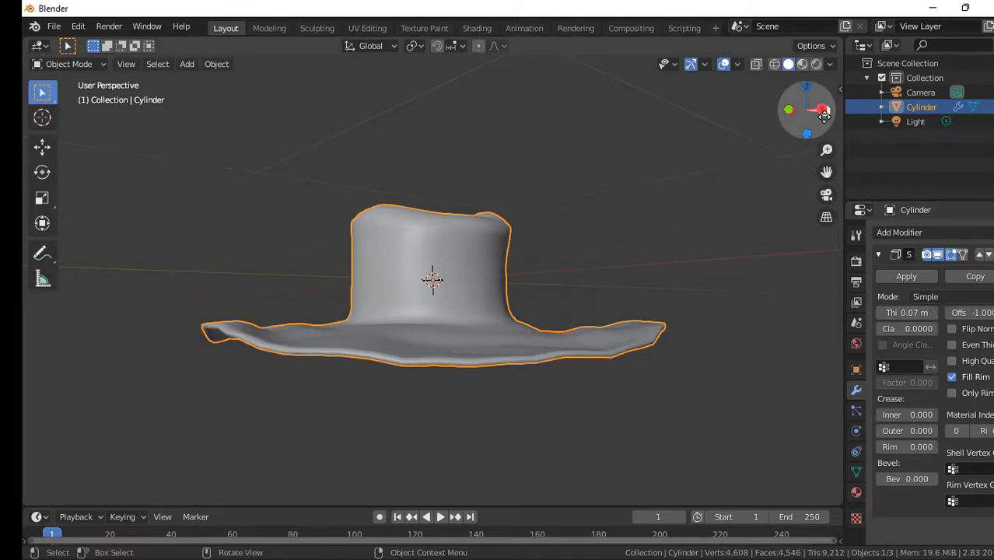
{"action": "mouse_move", "coordinate": [808, 107]}
{"action": "left_mouse_down"}
{"action": "mouse_move", "coordinate": [810, 130]}
{"action": "mouse_move", "coordinate": [809, 109]}
{"action": "mouse_move", "coordinate": [793, 110]}
{"action": "left_mouse_up"}
{"action": "right_click", "coordinate": [660, 173]}
{"action": "left_click", "coordinate": [660, 173]}
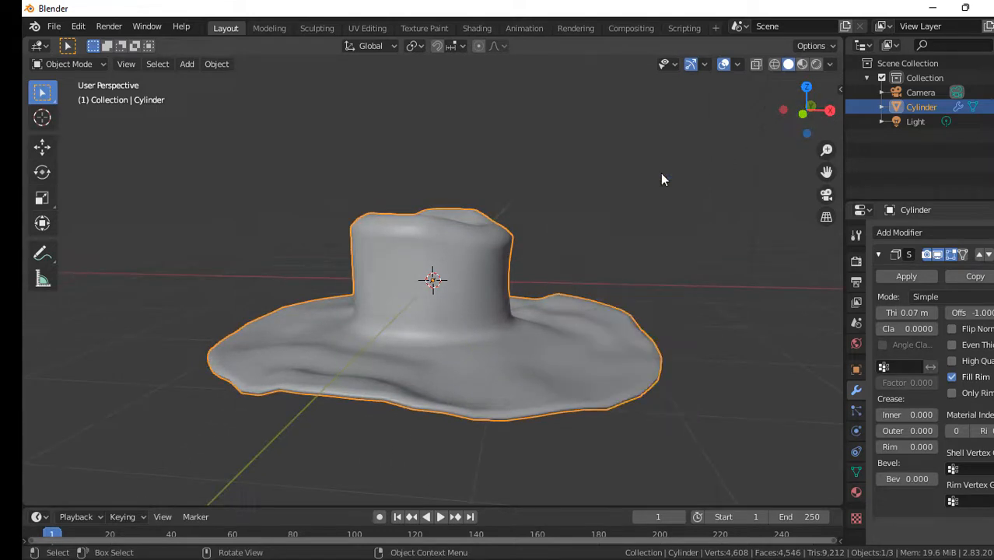
- Give the hat a Subdivision Surface modifier and inspect the smoothed shape from several sides
{"action": "mouse_move", "coordinate": [793, 105]}
{"action": "left_mouse_down"}
{"action": "mouse_move", "coordinate": [777, 107]}
{"action": "mouse_move", "coordinate": [787, 39]}
{"action": "mouse_move", "coordinate": [806, 129]}
{"action": "mouse_move", "coordinate": [782, 109]}
{"action": "left_mouse_up"}
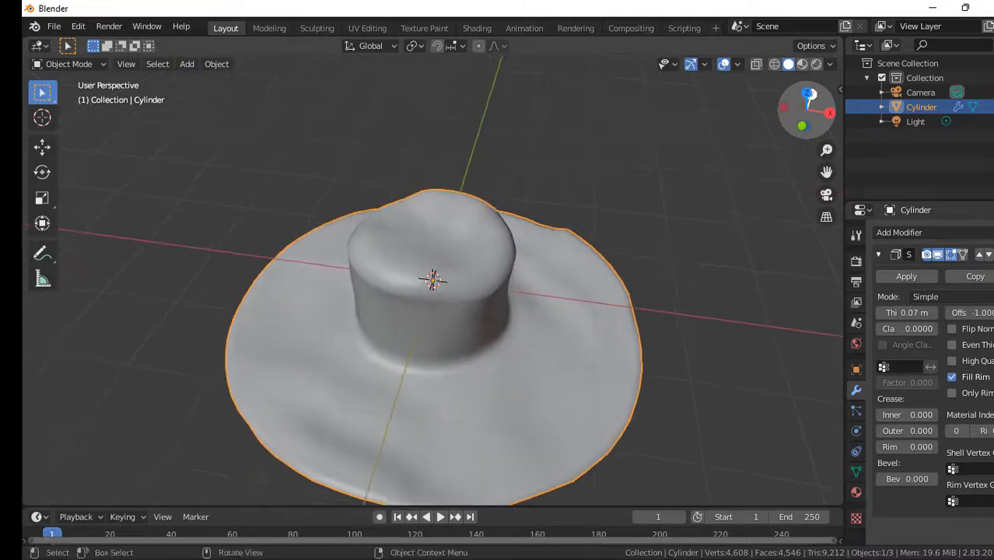
{"action": "left_click", "coordinate": [918, 232]}
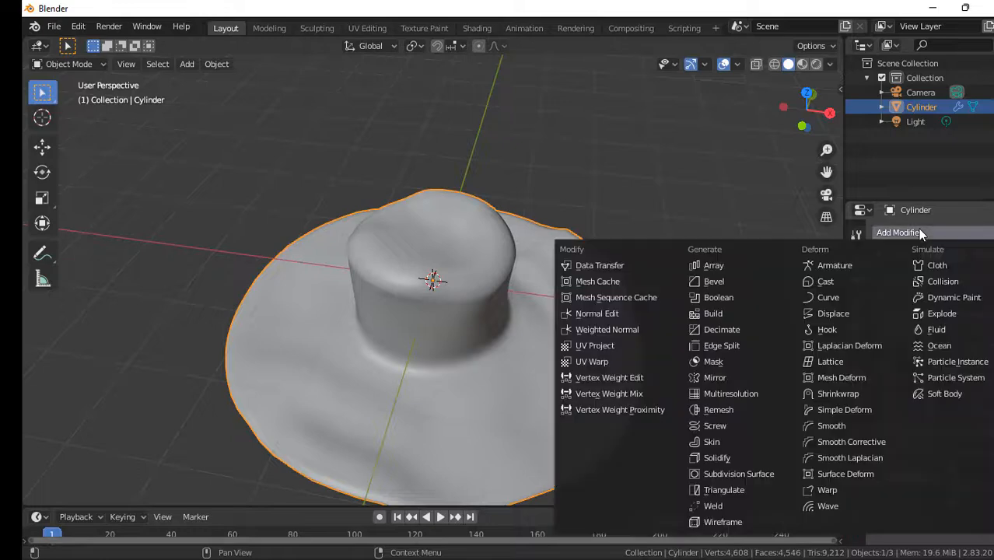
{"action": "left_click", "coordinate": [758, 474]}
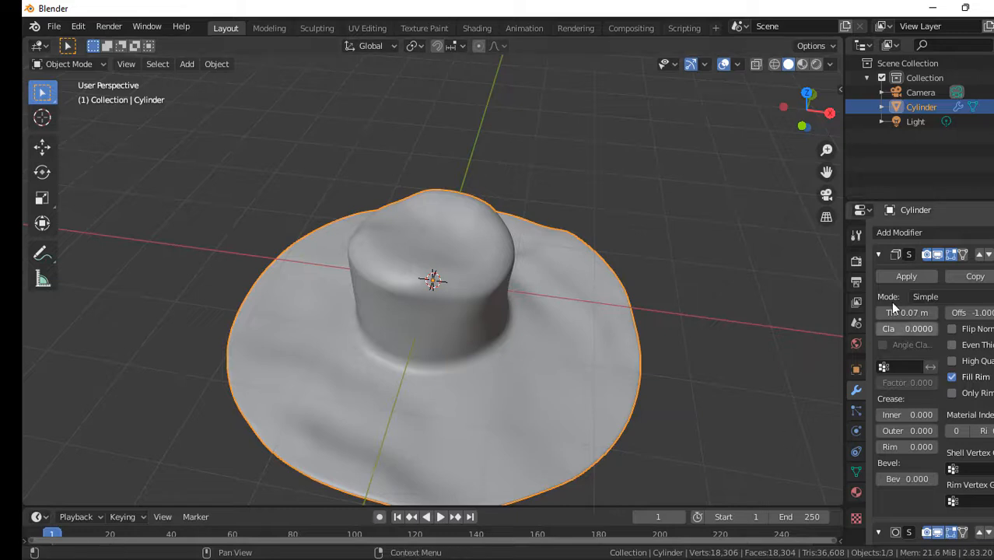
{"action": "left_click_drag", "start_coordinate": [805, 111], "coordinate": [848, 59]}
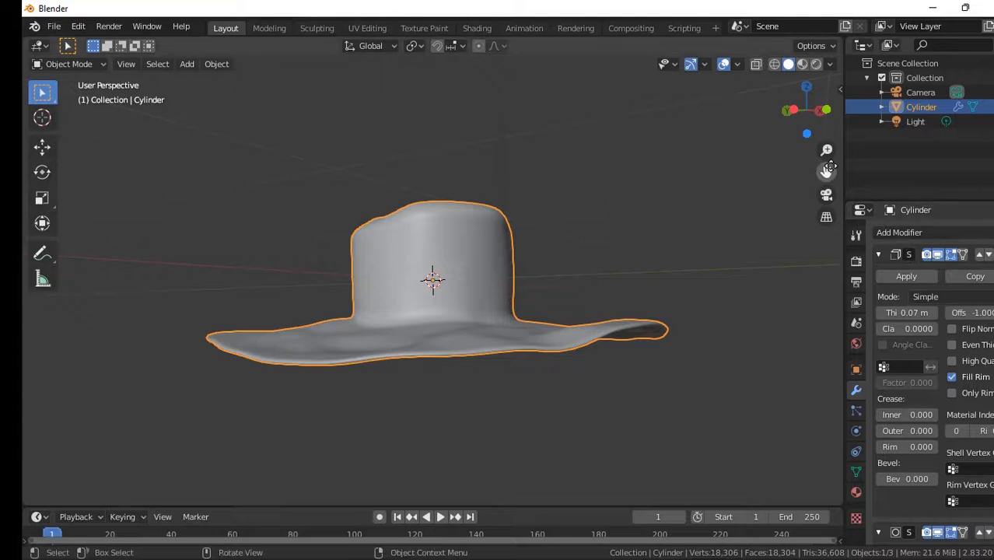
{"action": "left_click_drag", "start_coordinate": [797, 109], "coordinate": [798, 139]}
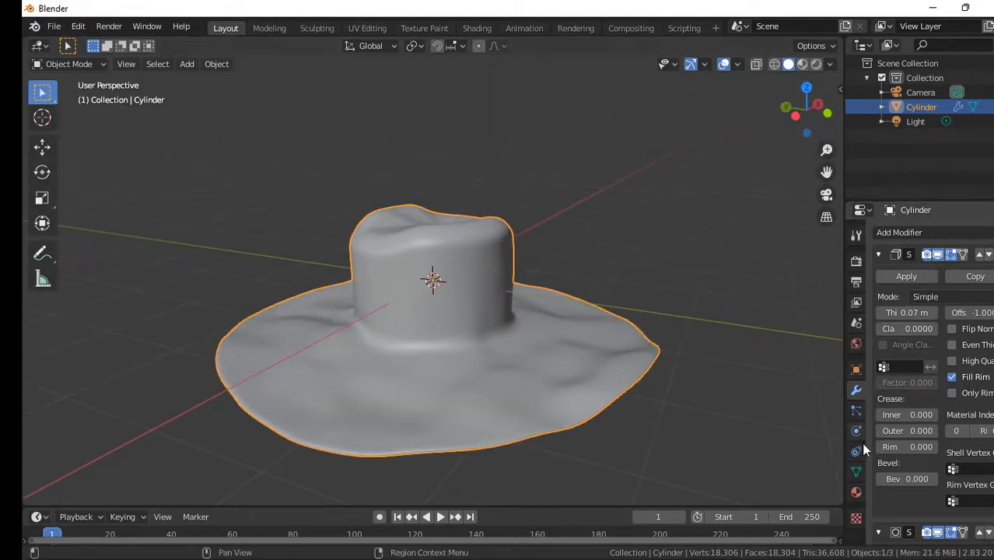
- Give the hat a new material with a dark brown base colour (hue 0.059, saturation 1.000) and switch the viewport to rendered shading
{"action": "left_click", "coordinate": [856, 492]}
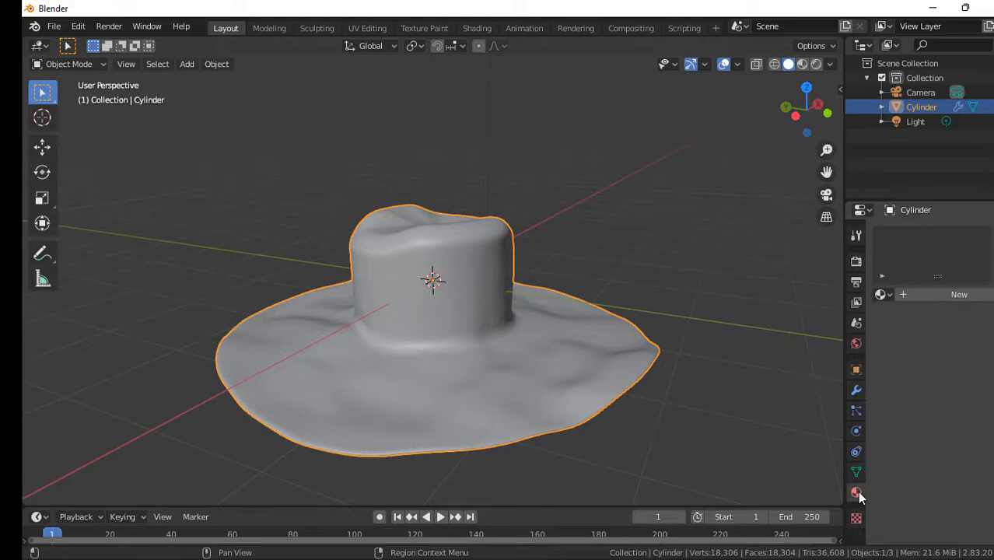
{"action": "left_click", "coordinate": [929, 294]}
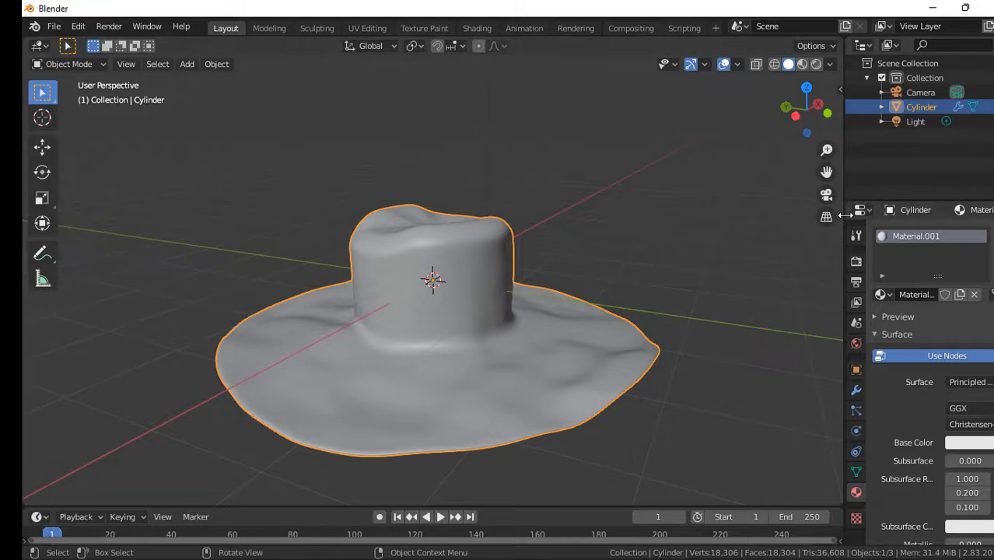
{"action": "left_click_drag", "start_coordinate": [843, 215], "coordinate": [762, 210]}
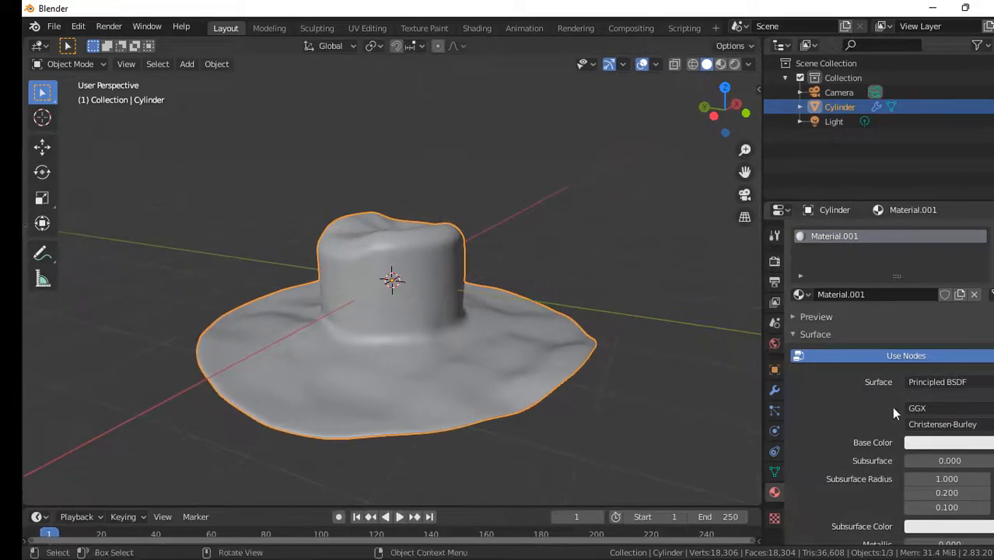
{"action": "left_click", "coordinate": [932, 443]}
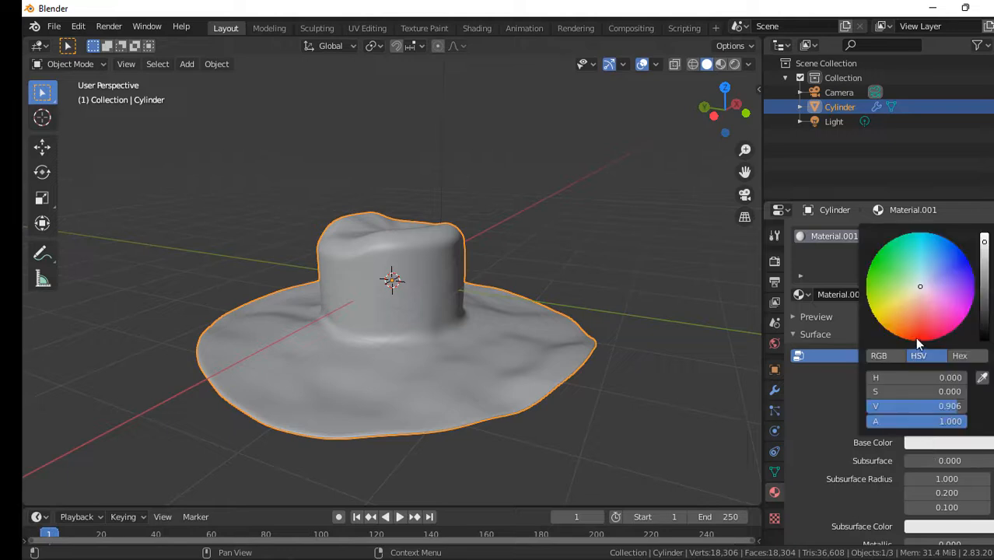
{"action": "left_click_drag", "start_coordinate": [914, 288], "coordinate": [893, 335]}
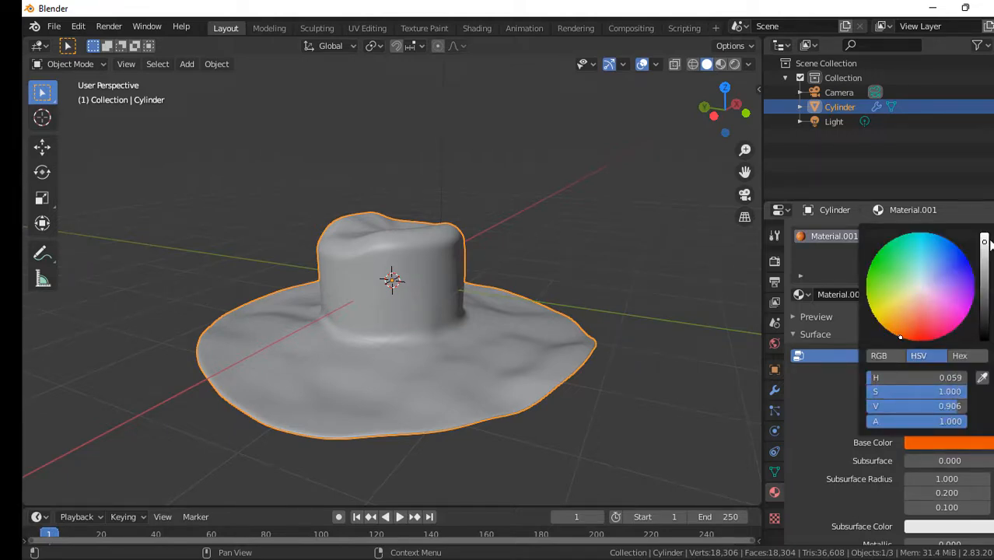
{"action": "left_click_drag", "start_coordinate": [984, 243], "coordinate": [984, 300]}
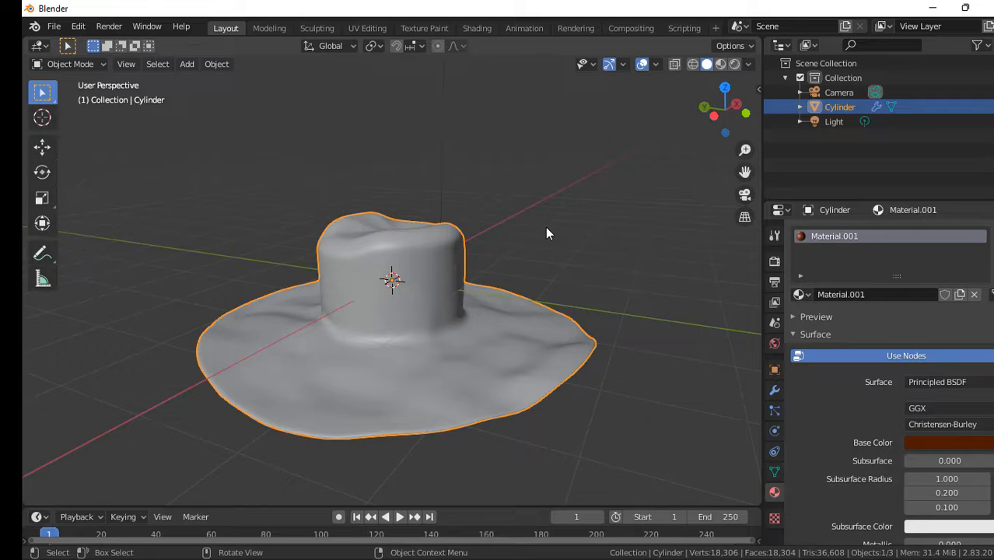
{"action": "left_click", "coordinate": [735, 65]}
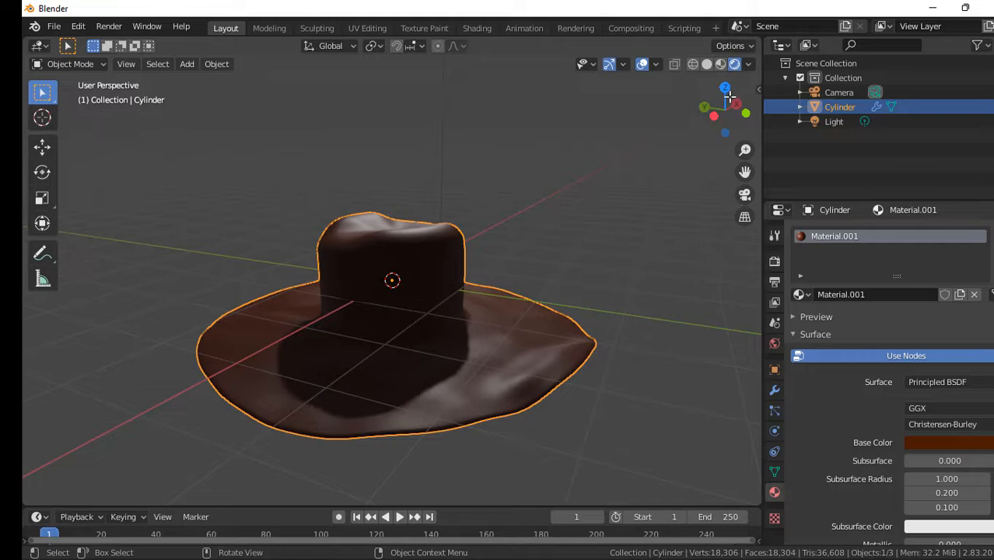
{"action": "left_click_drag", "start_coordinate": [728, 95], "coordinate": [727, 73]}
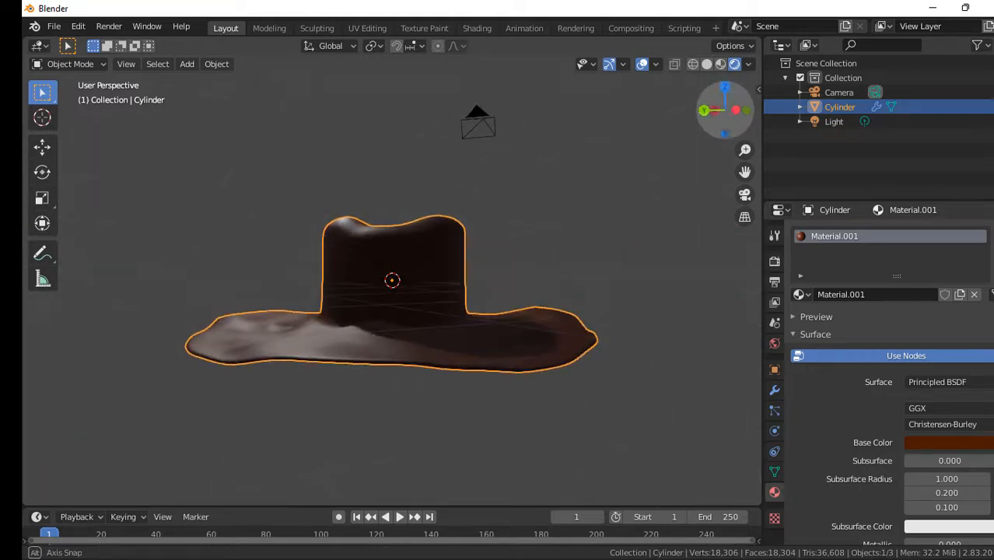
- Add a 64-vertex mesh cylinder at the origin with a 1 m radius, 2 m depth and cap fill type Nothing
{"action": "key", "text": "shift+a"}
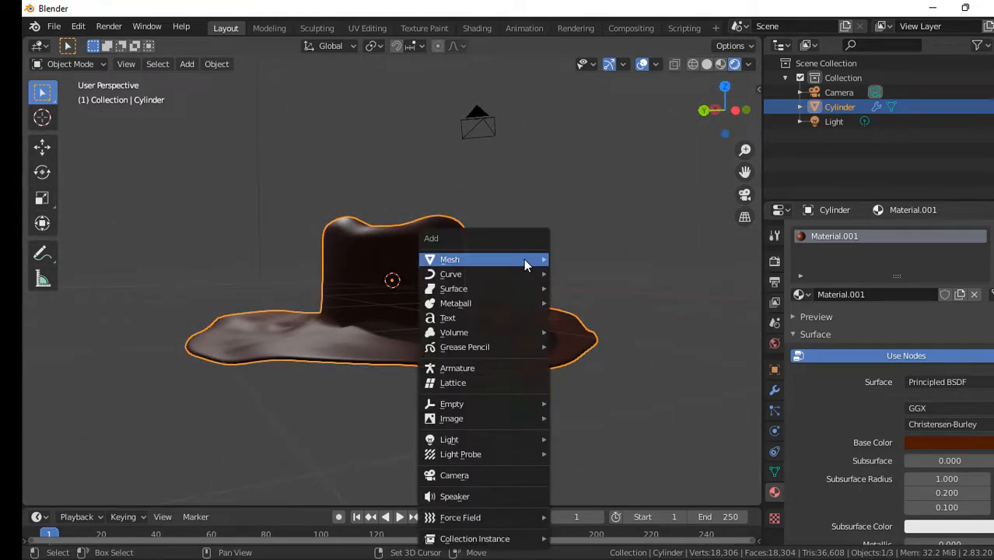
{"action": "mouse_move", "coordinate": [524, 260]}
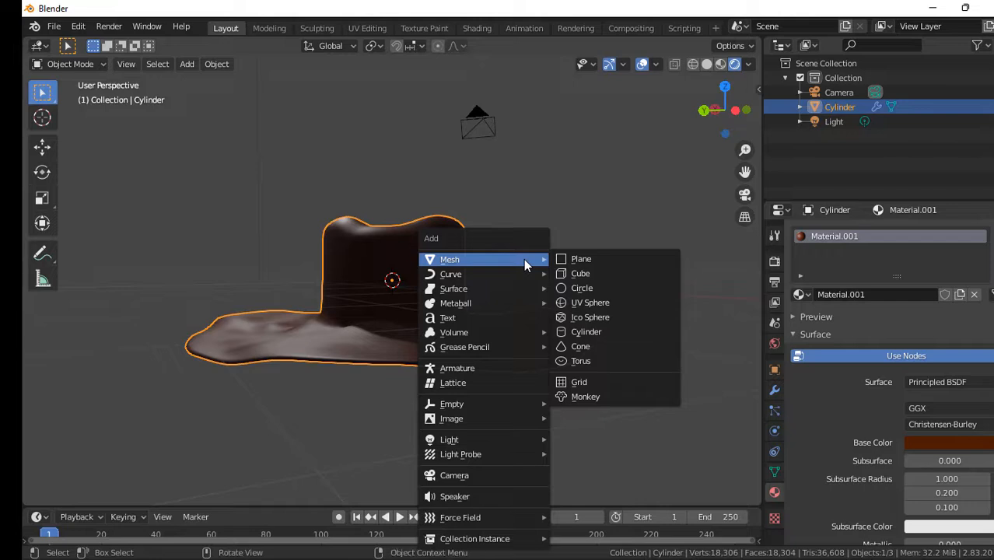
{"action": "left_click", "coordinate": [598, 332]}
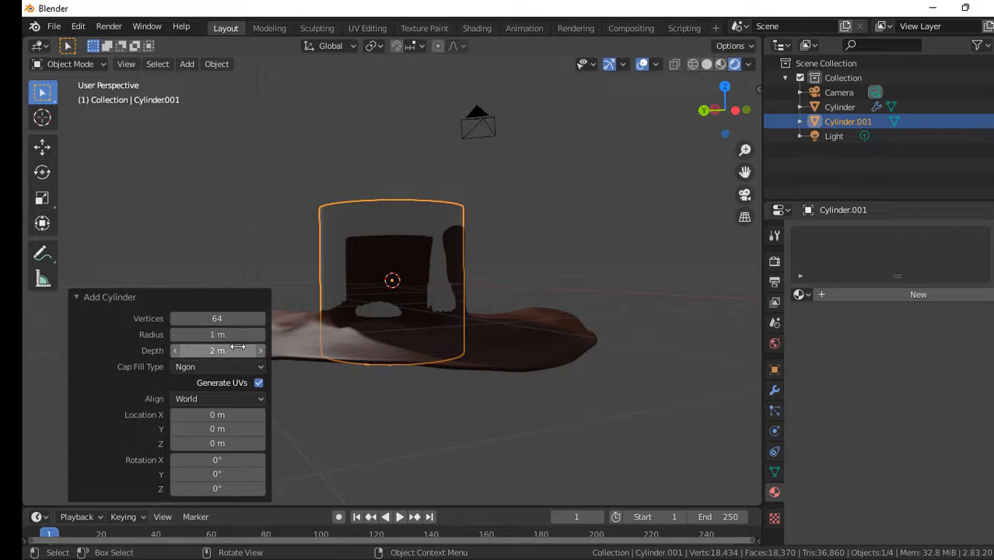
{"action": "left_click", "coordinate": [252, 366]}
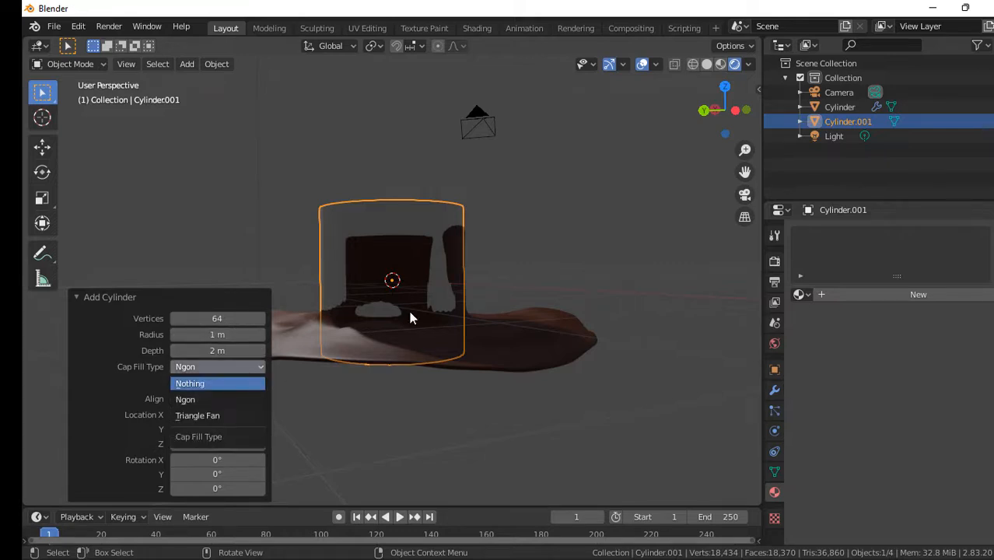
{"action": "left_click", "coordinate": [223, 384]}
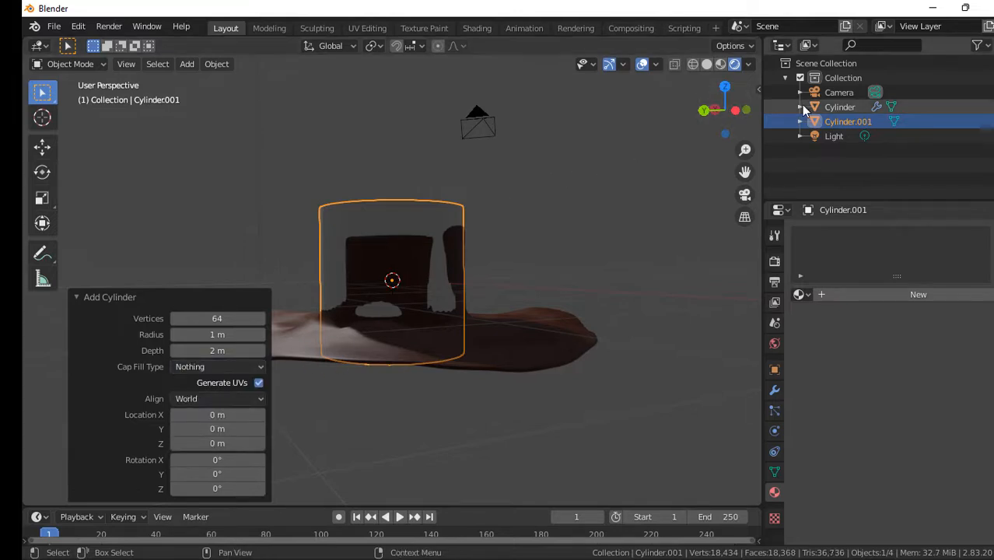
- Flatten the new cylinder to about 0.158 along Z and lower it about 0.297 m to the base of the crown
{"action": "left_click_drag", "start_coordinate": [724, 109], "coordinate": [665, 164]}
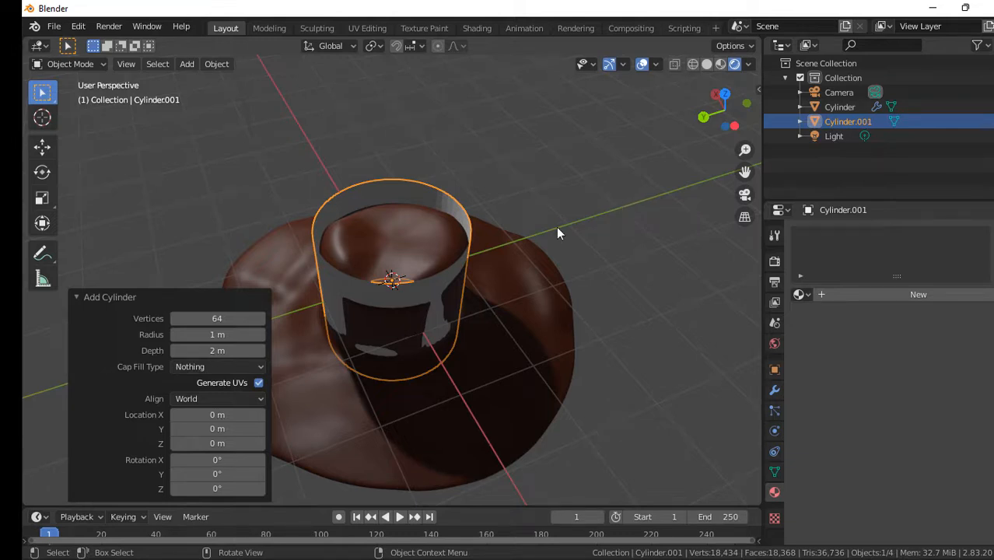
{"action": "key", "text": "s"}
{"action": "key", "text": "z"}
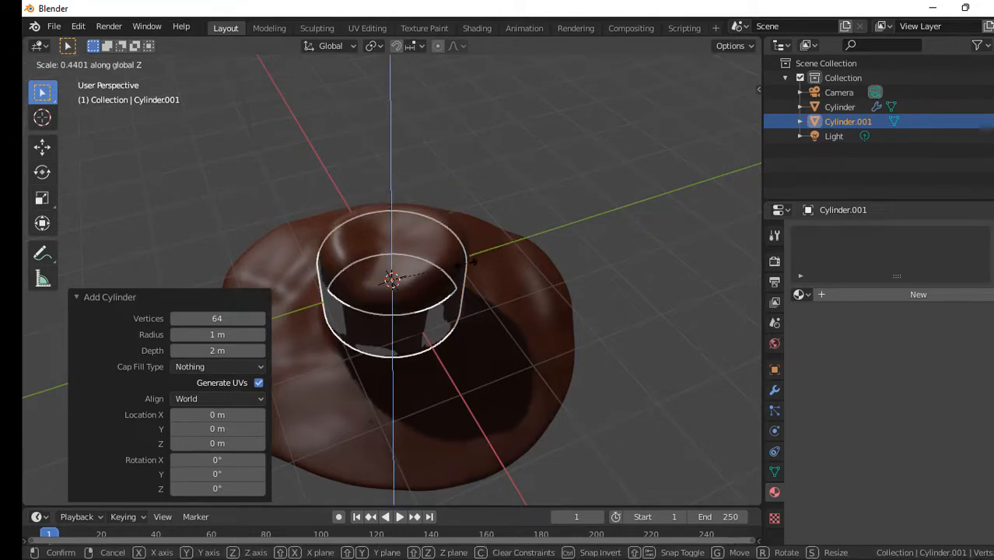
{"action": "left_click", "coordinate": [418, 276]}
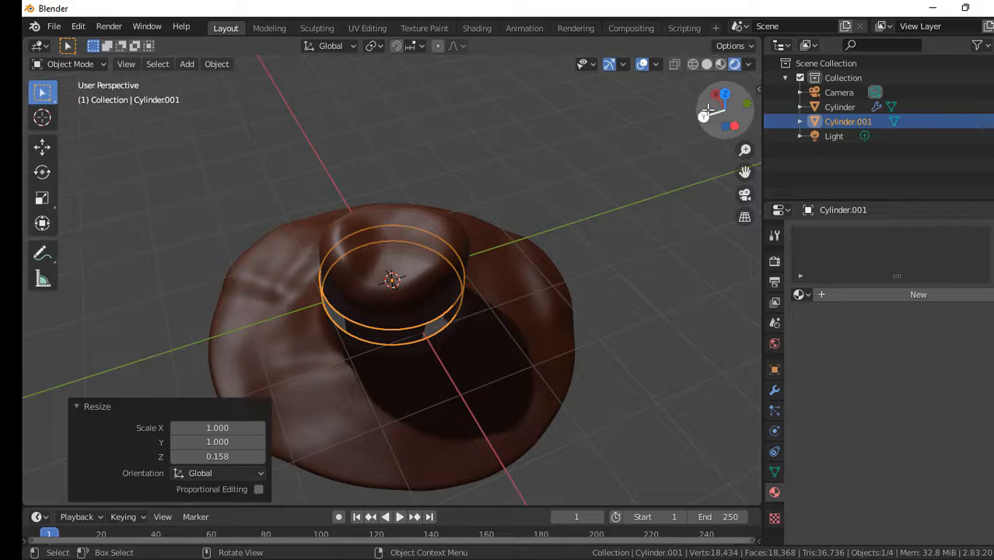
{"action": "left_click", "coordinate": [746, 102]}
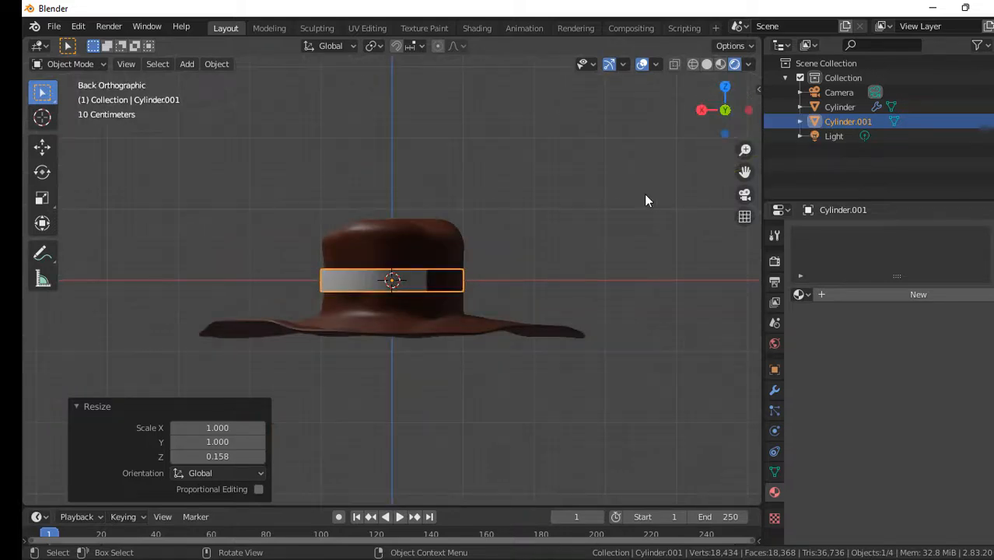
{"action": "key", "text": "g"}
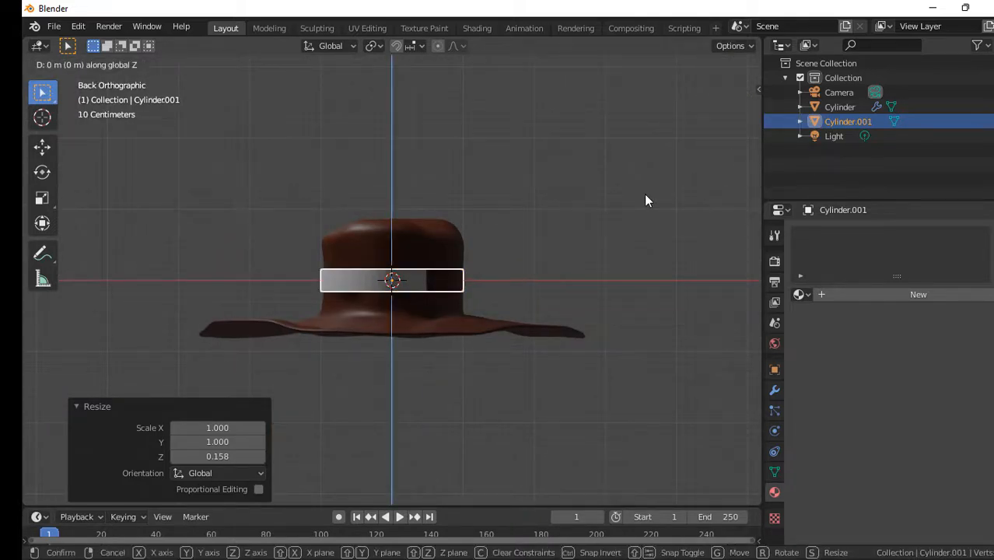
{"action": "key", "text": "z"}
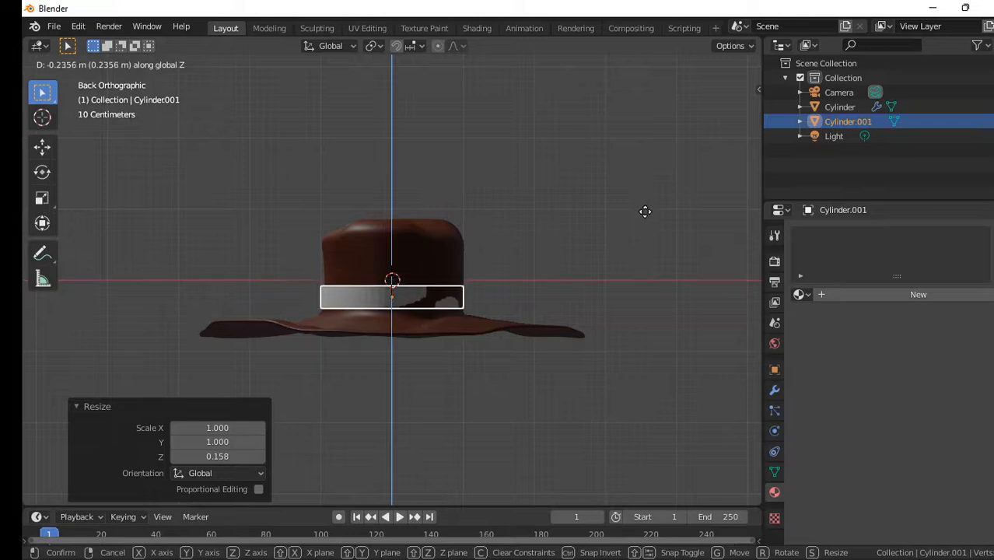
{"action": "left_click", "coordinate": [651, 225]}
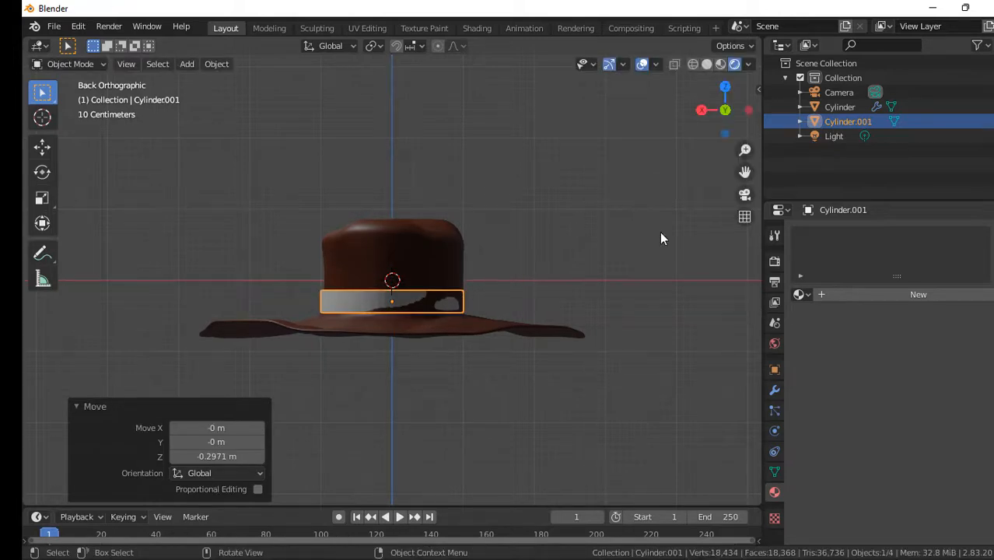
- Scale the hat band up uniformly by about 1.041 and shade it smooth
{"action": "key", "text": "s"}
{"action": "left_click", "coordinate": [672, 232]}
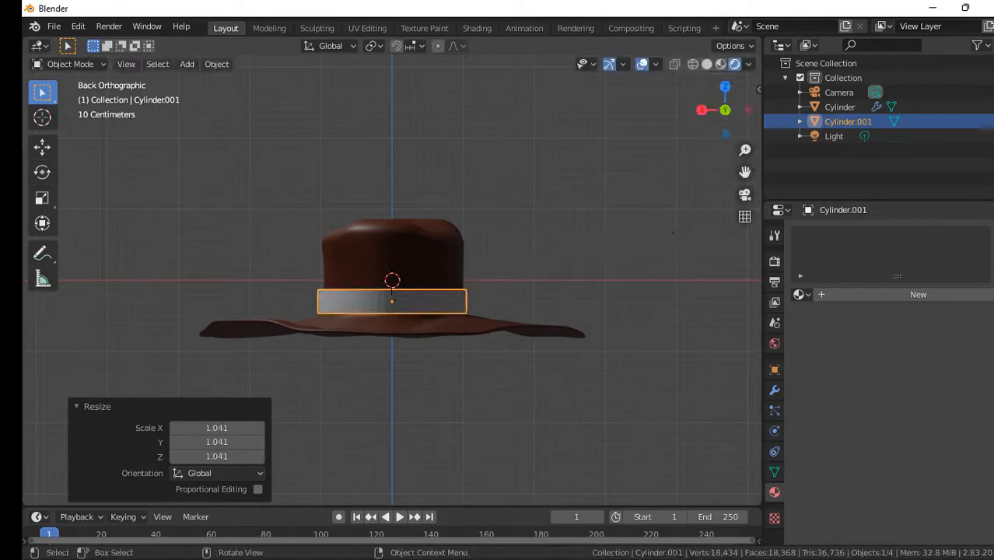
{"action": "right_click", "coordinate": [576, 196]}
{"action": "left_click", "coordinate": [576, 191]}
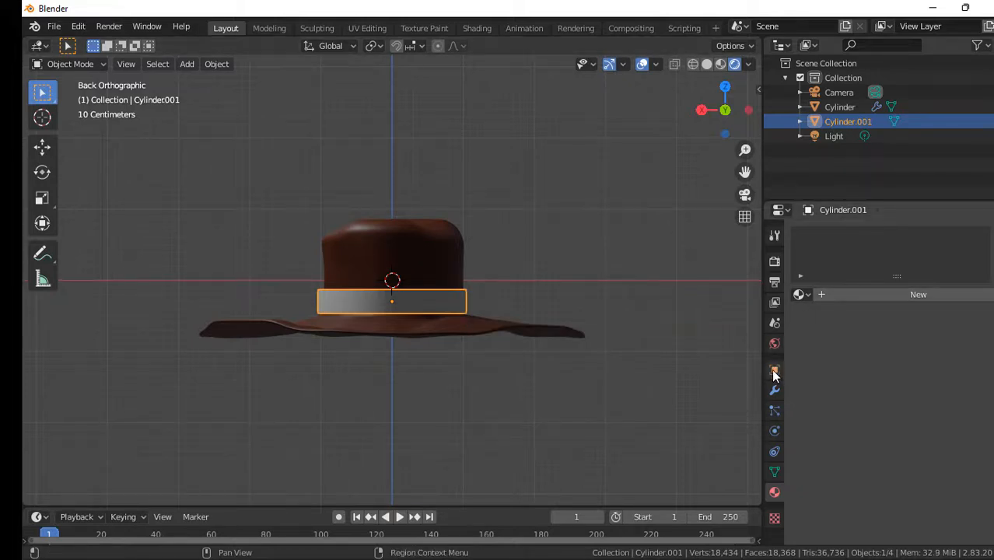
- Give the hat band a Shrinkwrap modifier that targets the hat, with an offset of 0.02 m
{"action": "left_click_drag", "start_coordinate": [719, 128], "coordinate": [737, 327]}
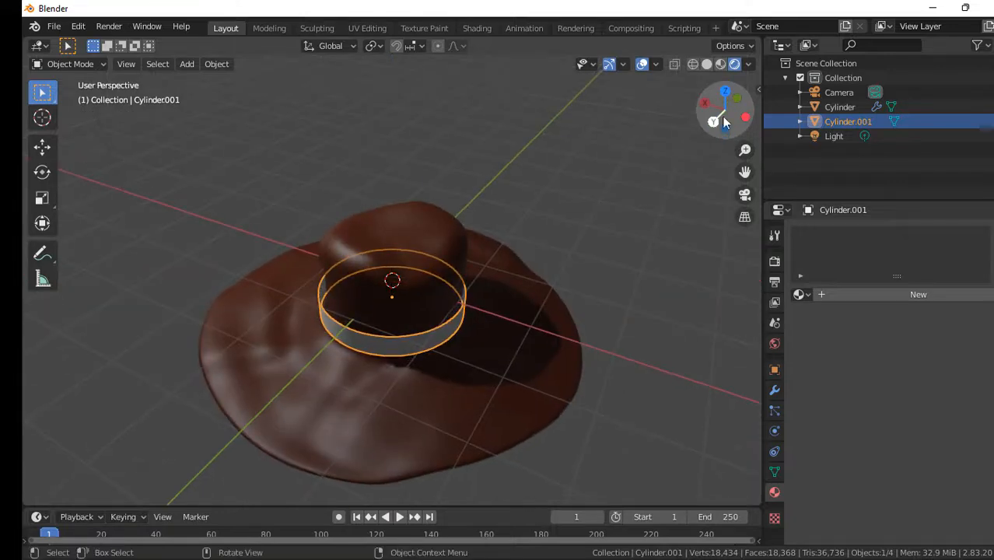
{"action": "left_click", "coordinate": [774, 390]}
{"action": "left_click", "coordinate": [846, 233]}
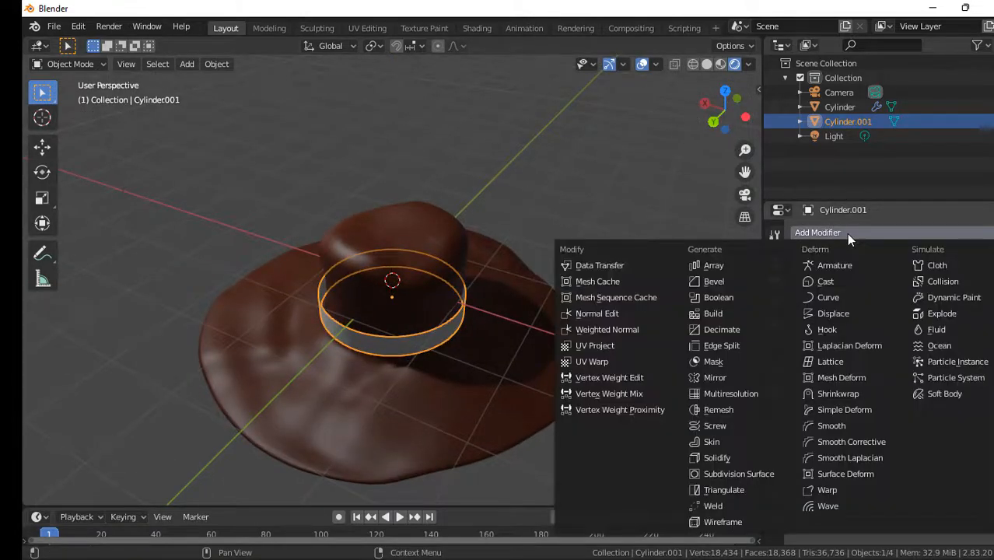
{"action": "left_click", "coordinate": [836, 393]}
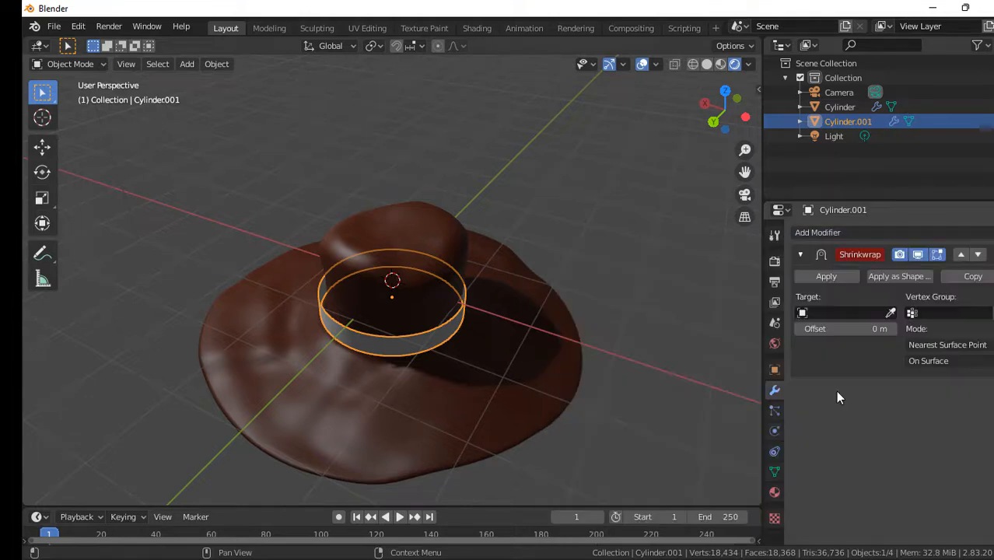
{"action": "left_click", "coordinate": [889, 312]}
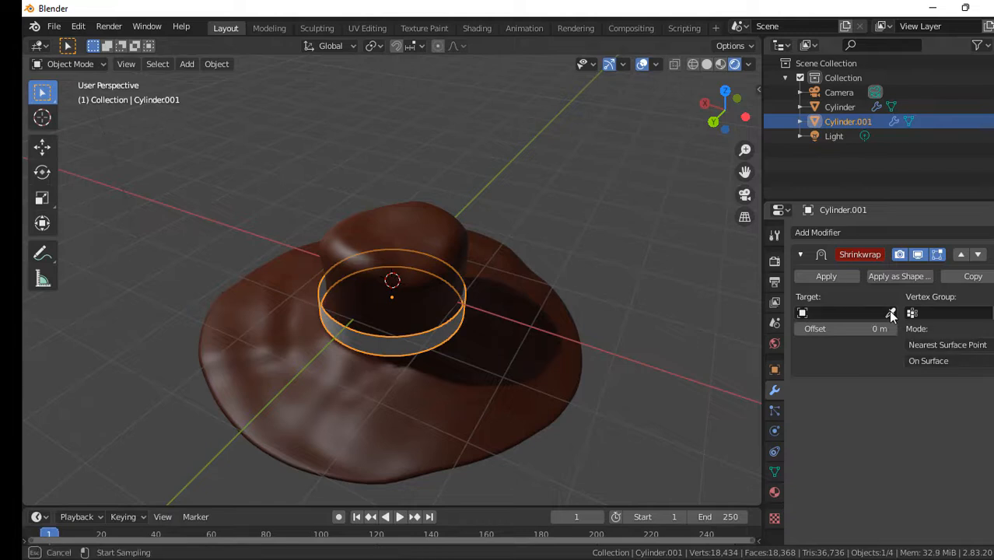
{"action": "left_click", "coordinate": [433, 260]}
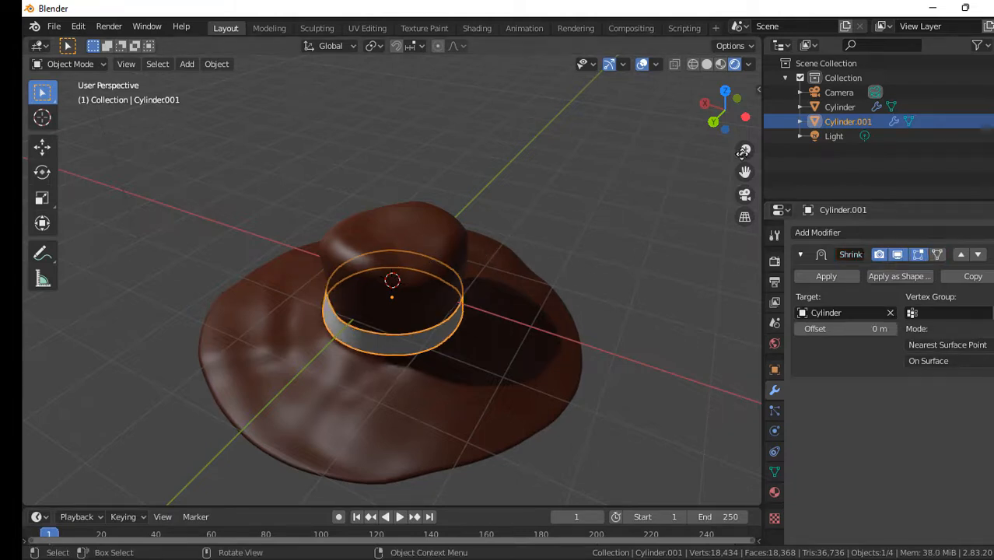
{"action": "left_click", "coordinate": [867, 329]}
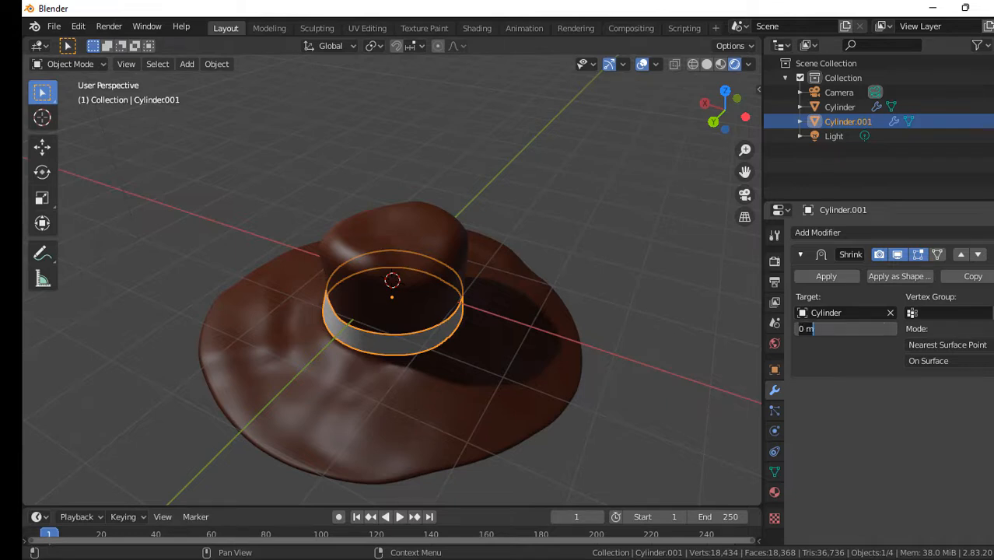
{"action": "type", "text": "0.02"}
{"action": "key", "text": "Return"}
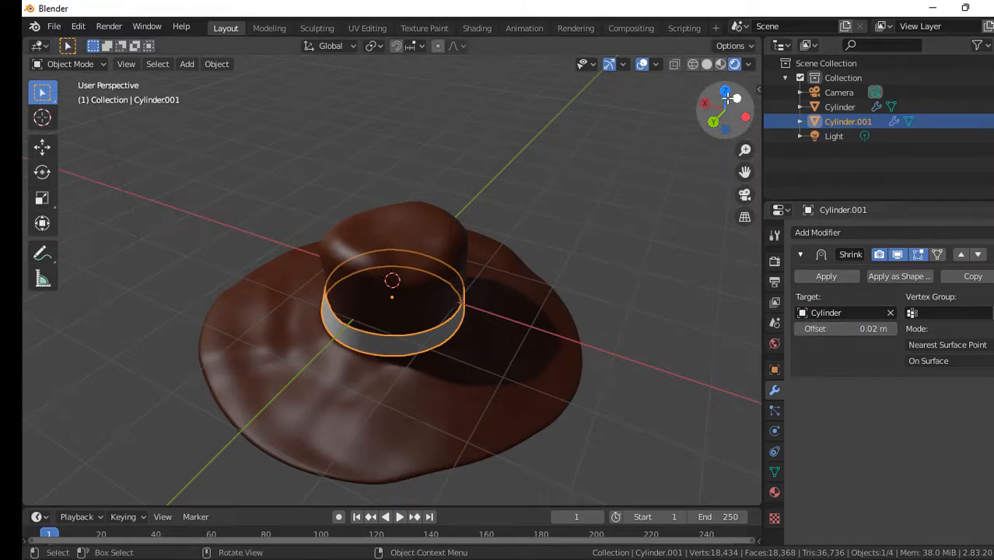
{"action": "left_click_drag", "start_coordinate": [725, 110], "coordinate": [762, 87]}
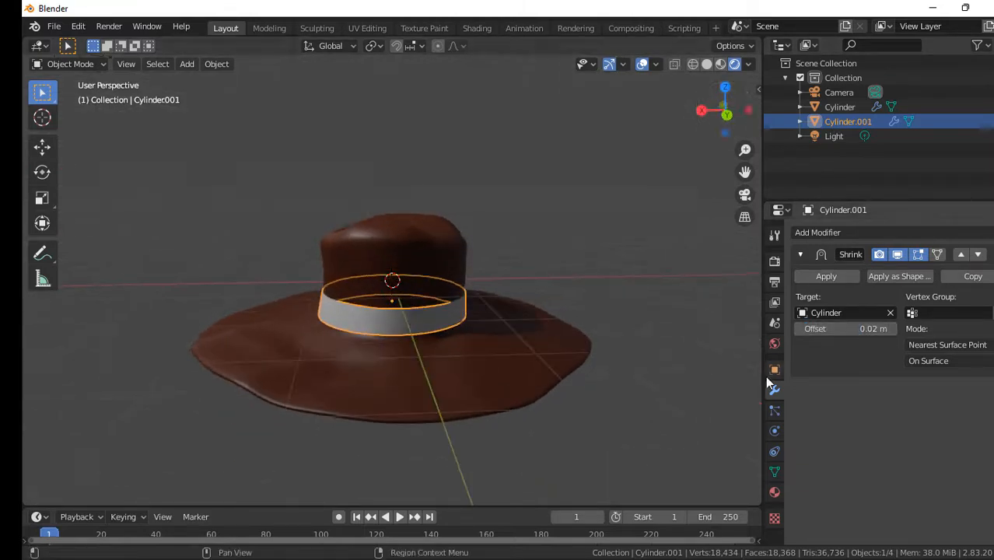
- Give the hat band a new material with a black base color, HSV value 0
{"action": "left_click", "coordinate": [776, 491]}
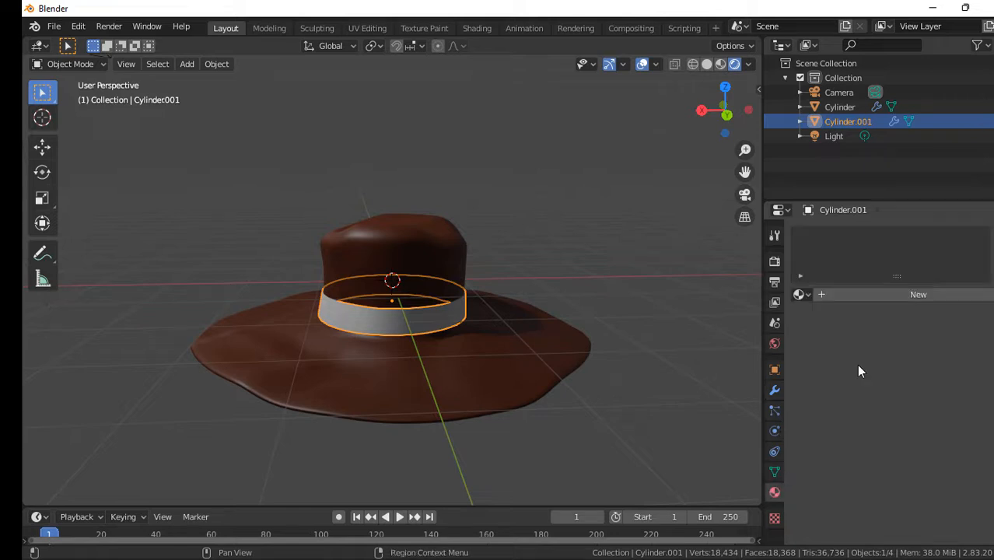
{"action": "left_click", "coordinate": [873, 295]}
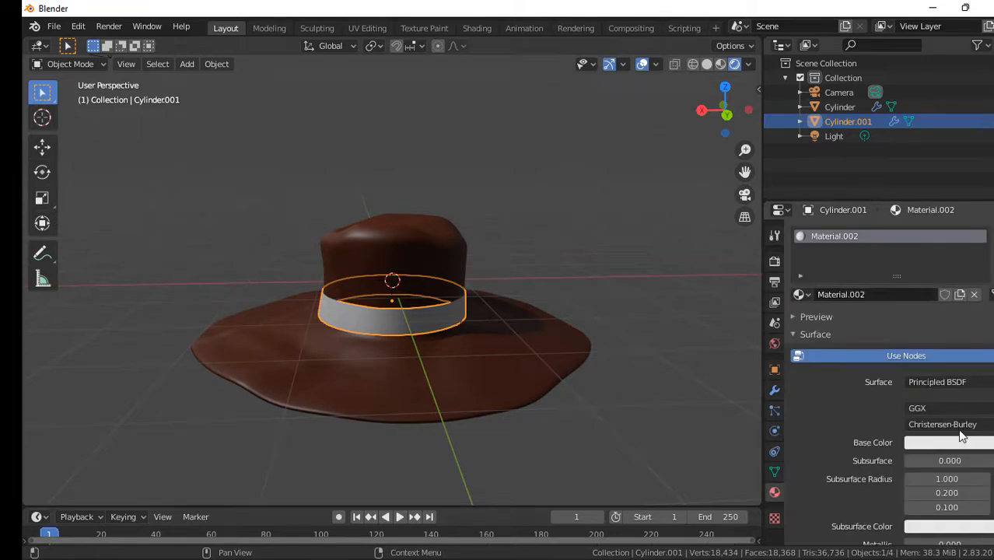
{"action": "left_click", "coordinate": [949, 442]}
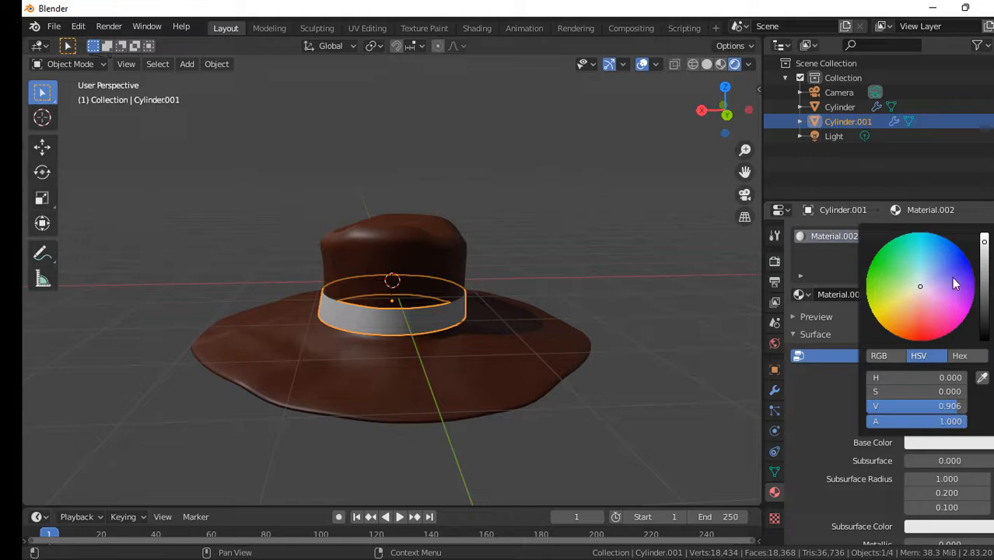
{"action": "left_click_drag", "start_coordinate": [983, 274], "coordinate": [984, 339]}
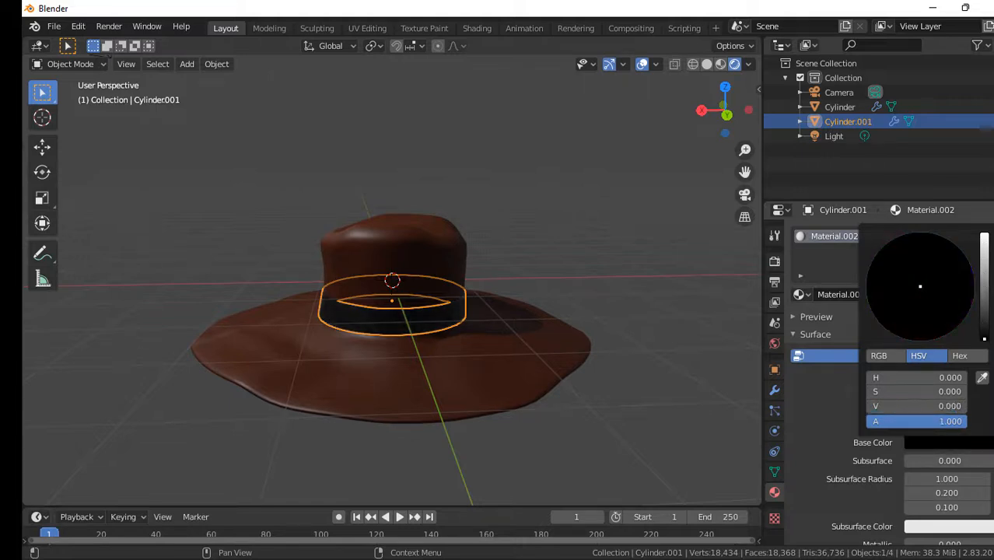
{"action": "left_click", "coordinate": [650, 138]}
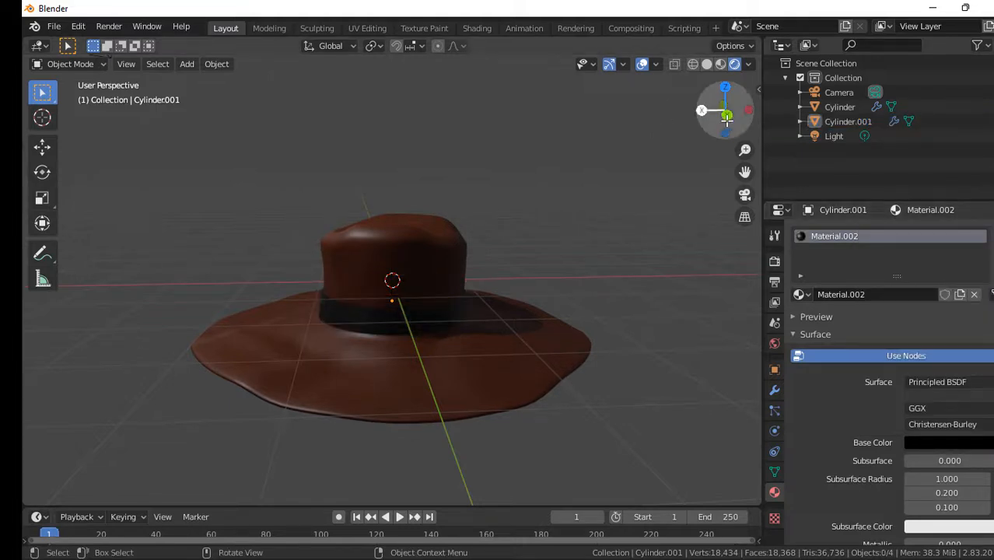
- Raise the hat and its band together about 0.84 m along Z so the brim rests just above the ground line
{"action": "mouse_move", "coordinate": [715, 108]}
{"action": "left_mouse_down"}
{"action": "mouse_move", "coordinate": [700, 110]}
{"action": "mouse_move", "coordinate": [731, 112]}
{"action": "mouse_move", "coordinate": [728, 105]}
{"action": "mouse_move", "coordinate": [719, 120]}
{"action": "left_mouse_up"}
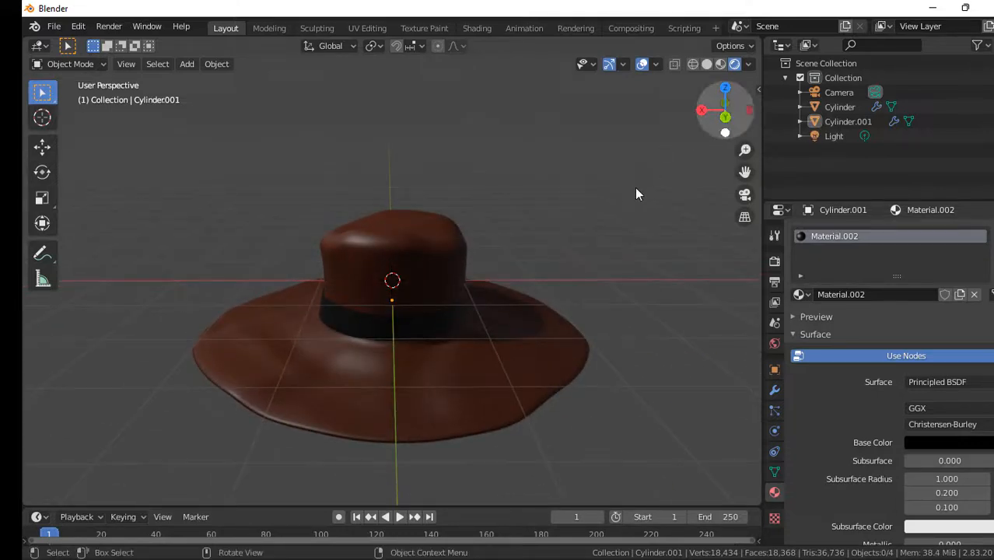
{"action": "left_click", "coordinate": [725, 117]}
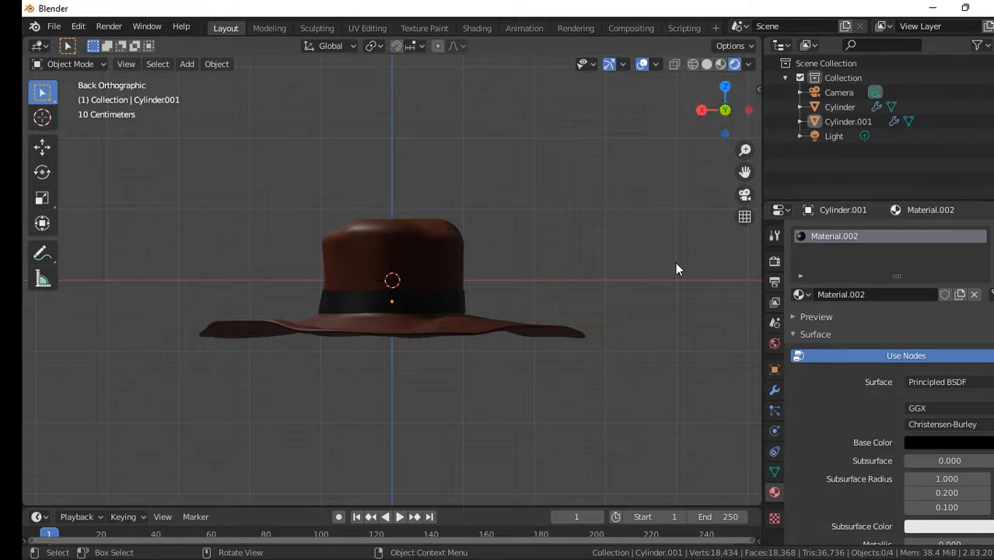
{"action": "left_click_drag", "start_coordinate": [284, 229], "coordinate": [465, 358]}
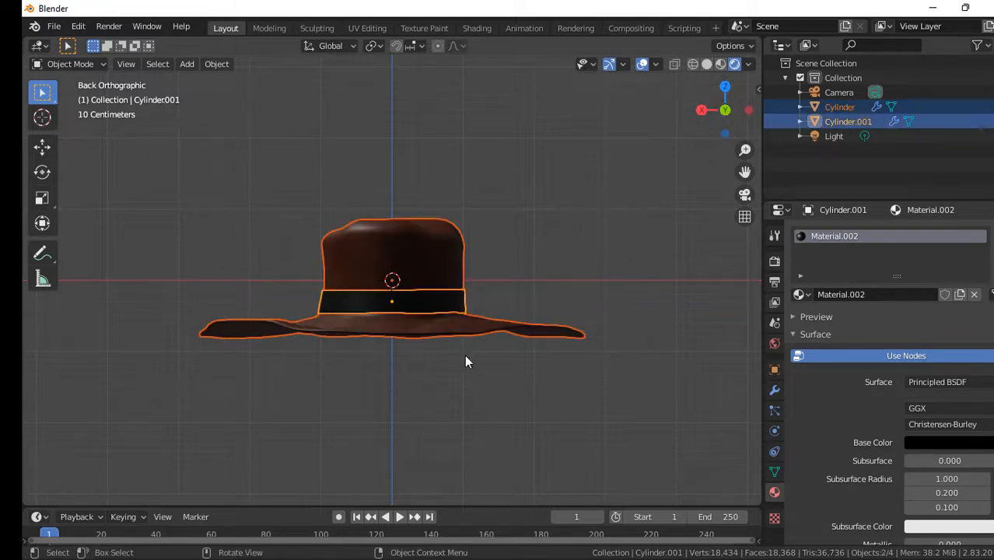
{"action": "key", "text": "g"}
{"action": "key", "text": "z"}
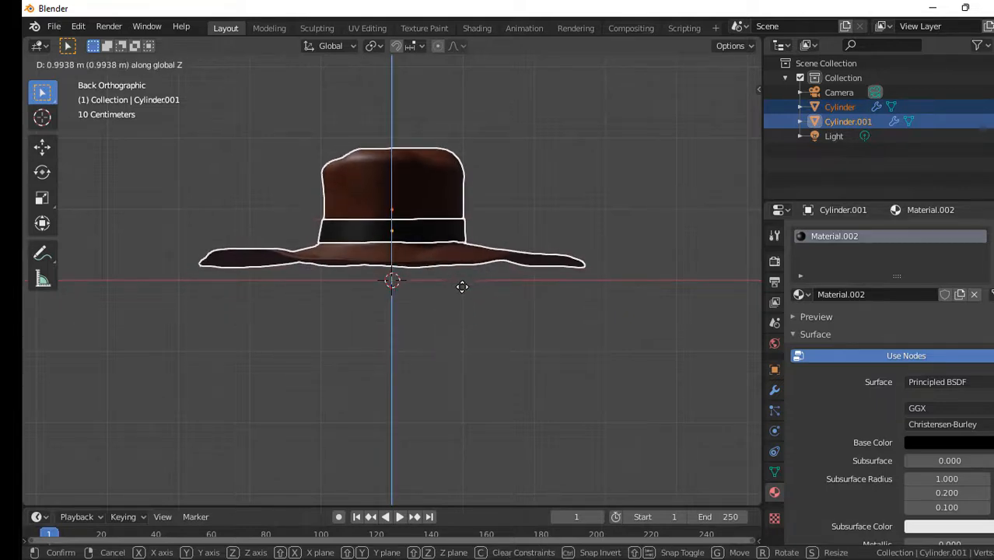
{"action": "left_click", "coordinate": [462, 291]}
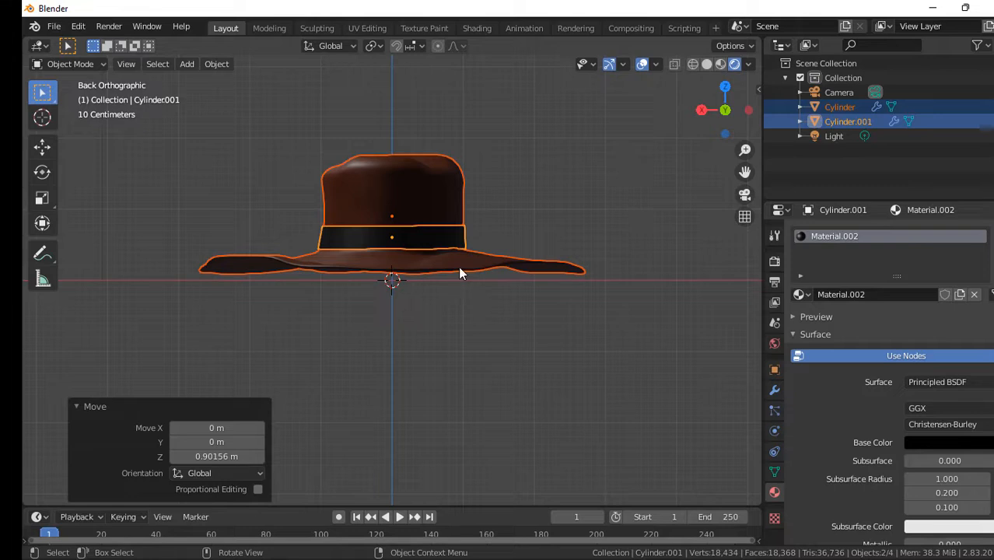
{"action": "key", "text": "g"}
{"action": "key", "text": "z"}
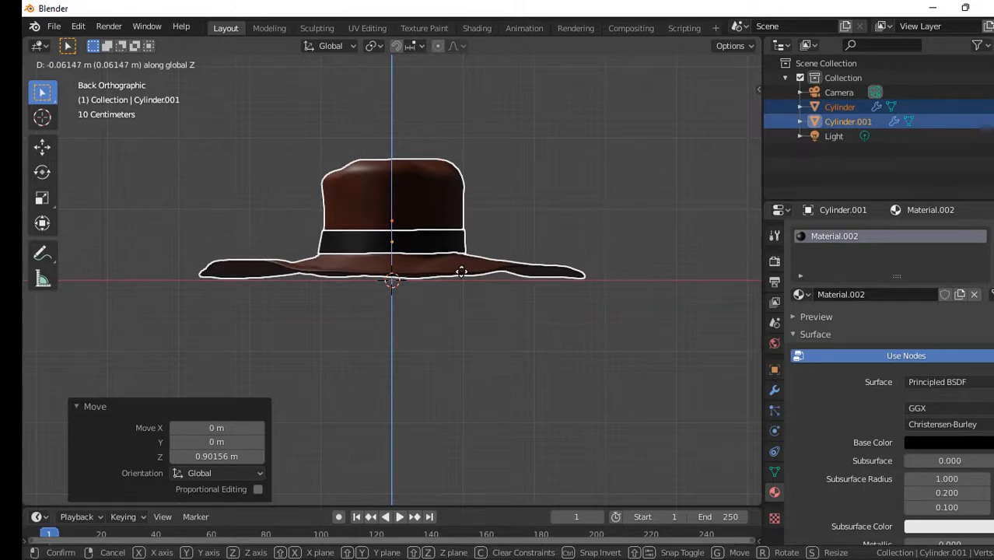
{"action": "left_click", "coordinate": [459, 269]}
{"action": "left_click", "coordinate": [569, 208]}
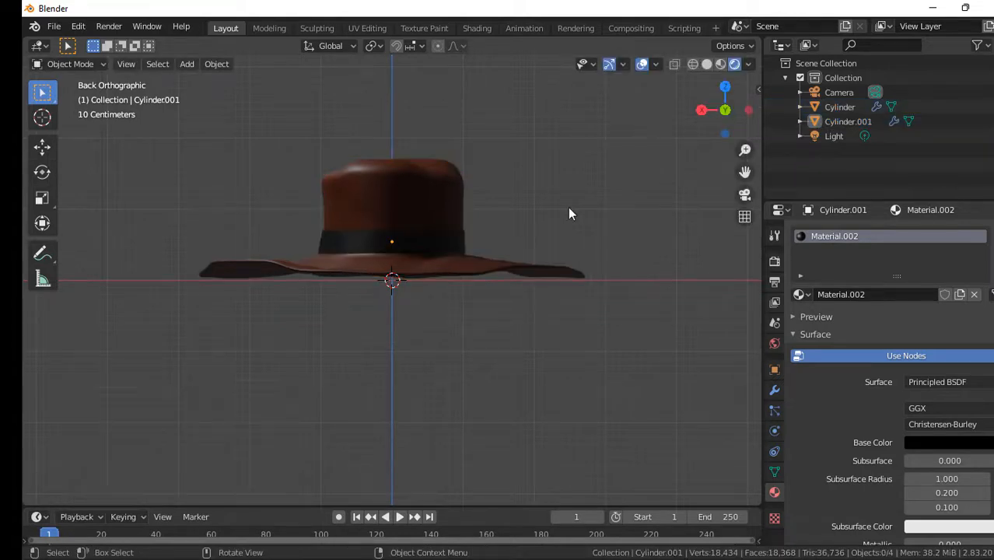
- Add a 2 m mesh plane at the origin under the hat and scale it up uniformly by about 9.174
{"action": "key", "text": "shift+a"}
{"action": "mouse_move", "coordinate": [568, 207]}
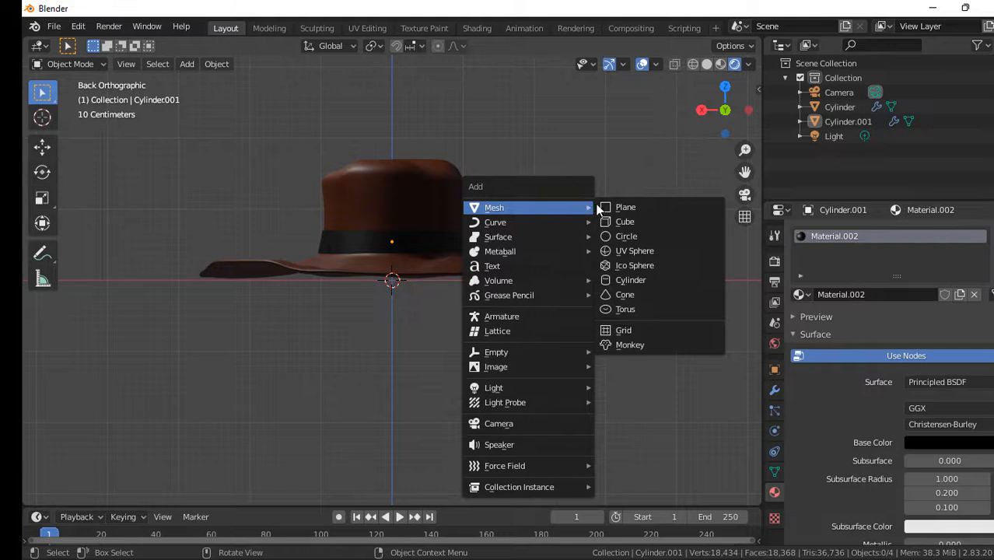
{"action": "left_click", "coordinate": [606, 209]}
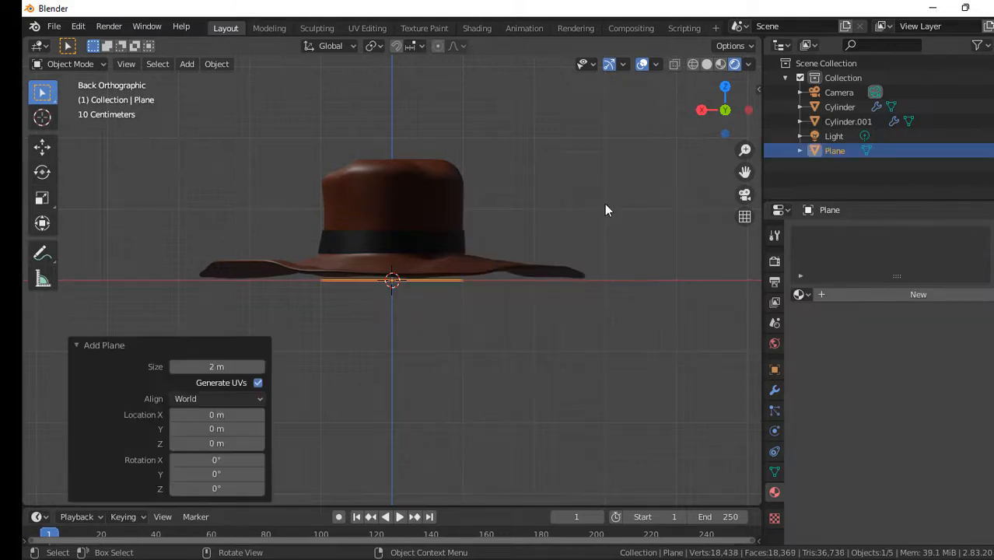
{"action": "key", "text": "s"}
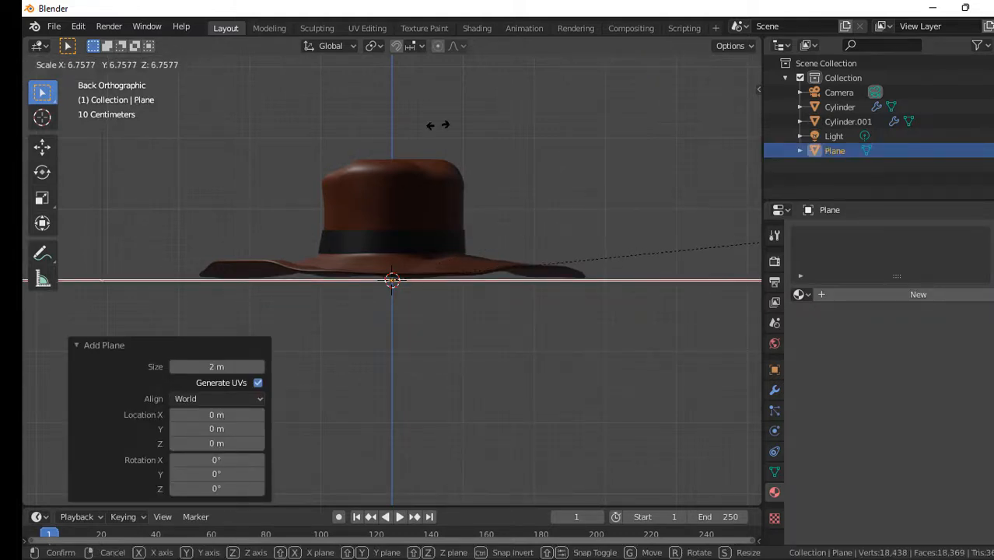
{"action": "left_click", "coordinate": [251, 144]}
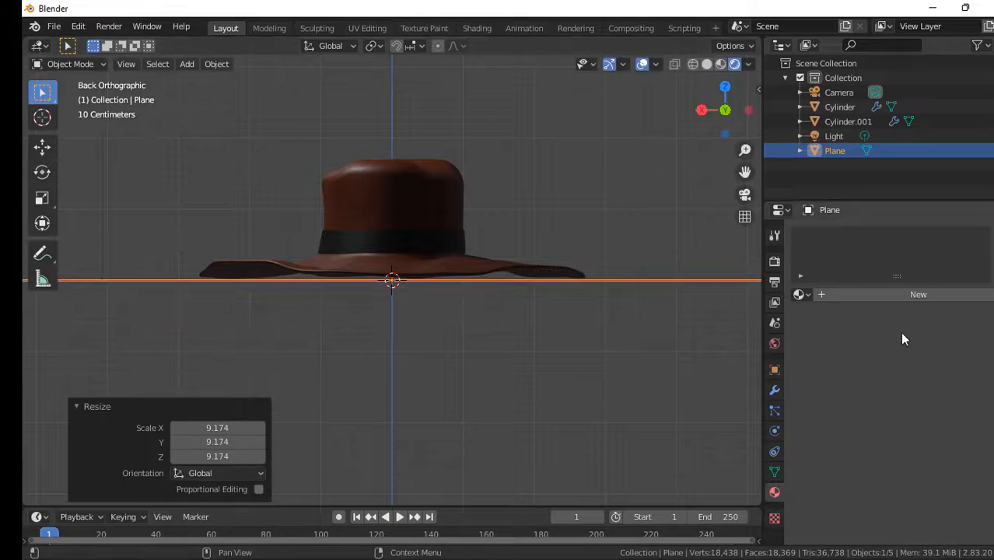
- Give the ground plane a new material with a darkened teal base color, hue 0.495 and saturation 1
{"action": "left_click", "coordinate": [894, 294]}
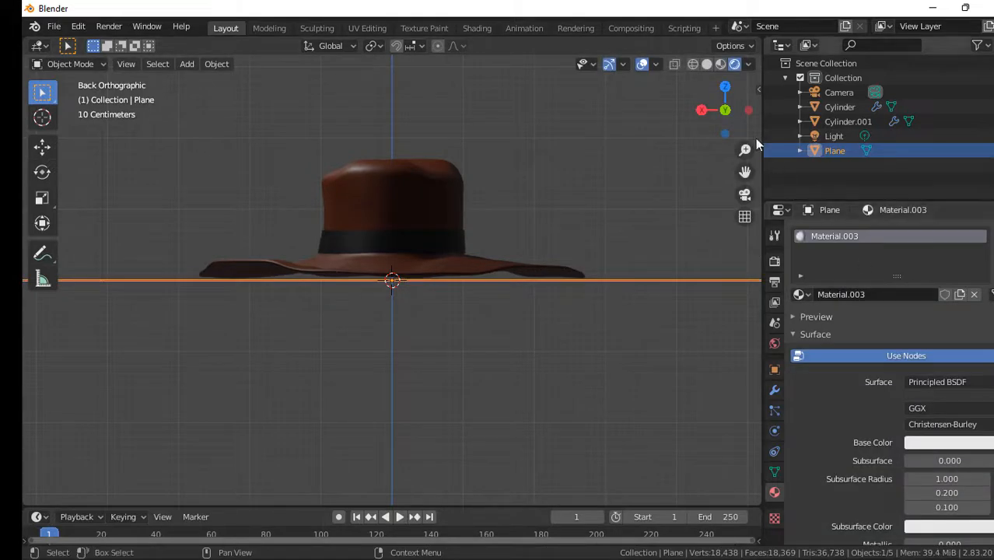
{"action": "left_click_drag", "start_coordinate": [722, 110], "coordinate": [801, 408]}
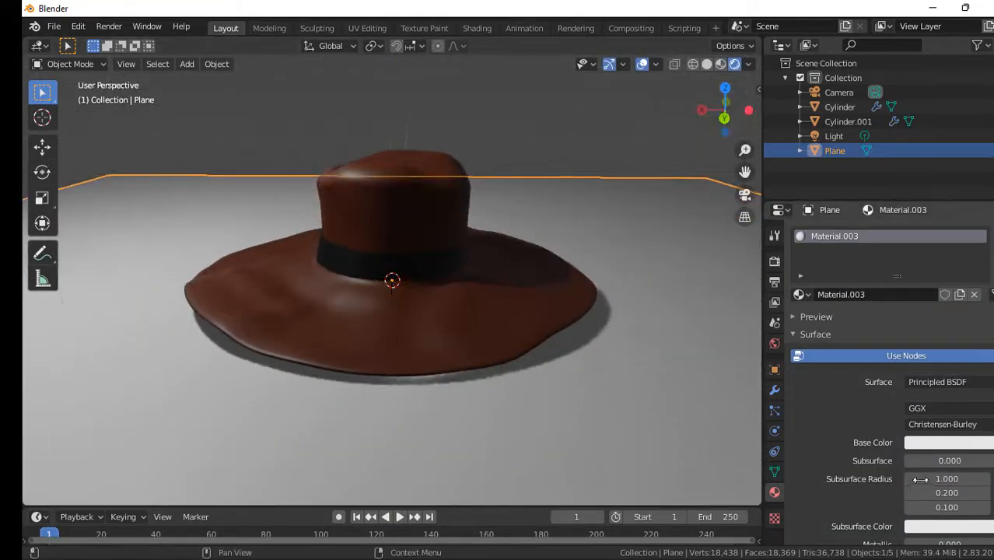
{"action": "left_click", "coordinate": [955, 443]}
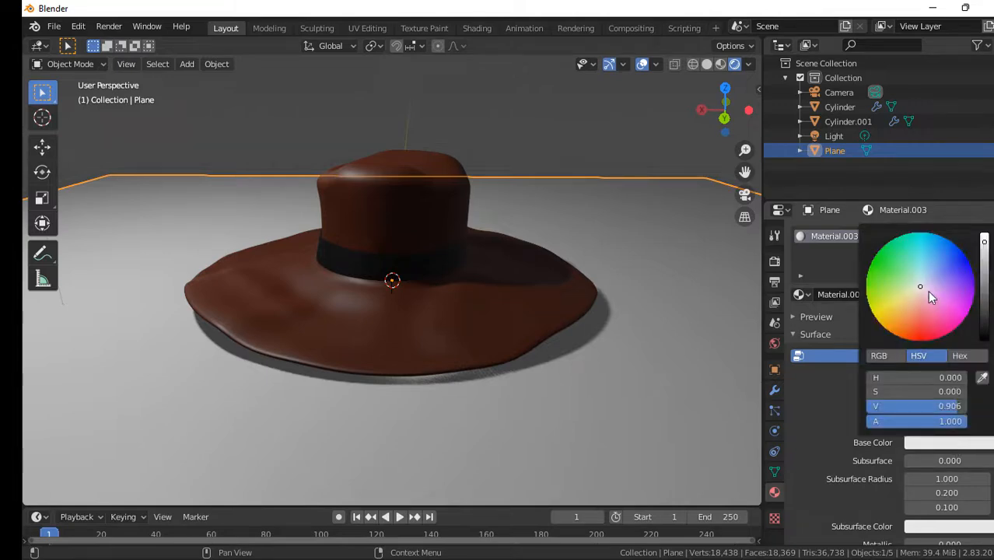
{"action": "mouse_move", "coordinate": [921, 286]}
{"action": "left_mouse_down"}
{"action": "mouse_move", "coordinate": [866, 293]}
{"action": "mouse_move", "coordinate": [889, 243]}
{"action": "mouse_move", "coordinate": [911, 233]}
{"action": "mouse_move", "coordinate": [953, 243]}
{"action": "mouse_move", "coordinate": [918, 232]}
{"action": "left_mouse_up"}
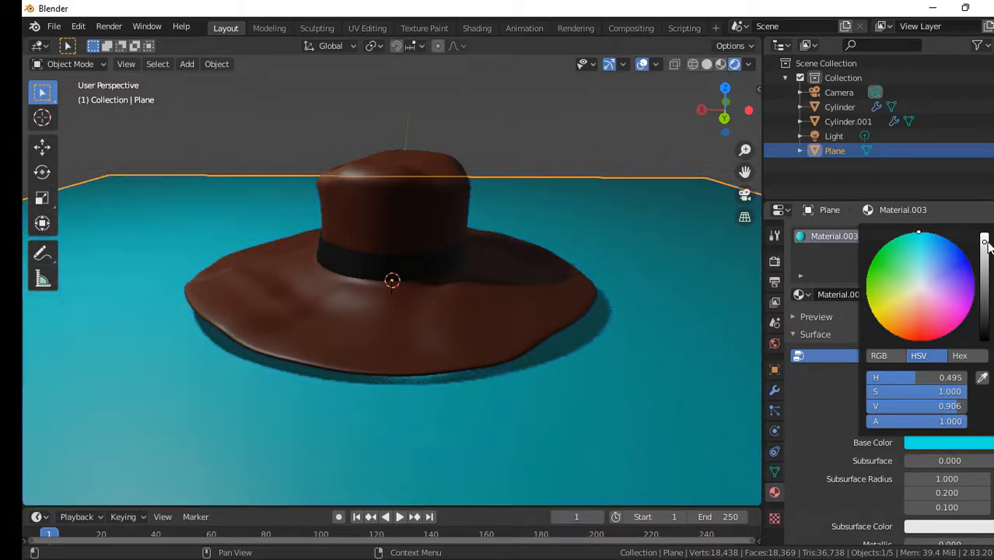
{"action": "left_click_drag", "start_coordinate": [983, 242], "coordinate": [983, 270]}
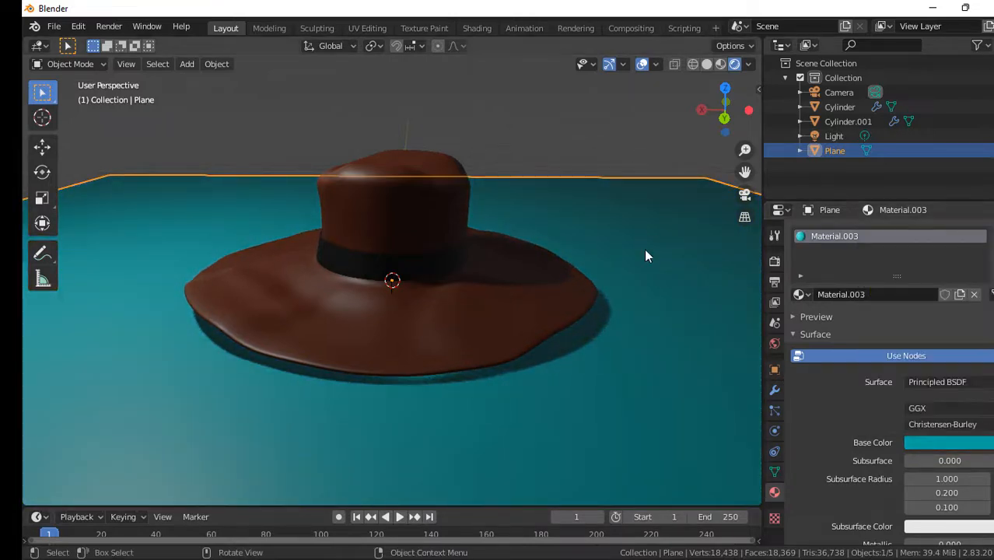
- From the camera view, lower a patch of faces on the brim beside the crown about 0.033 m with smooth proportional editing, size 0.564
{"action": "scroll", "coordinate": [644, 248], "scroll_direction": "down", "scroll_amount": 4}
{"action": "left_click_drag", "start_coordinate": [727, 109], "coordinate": [678, 245]}
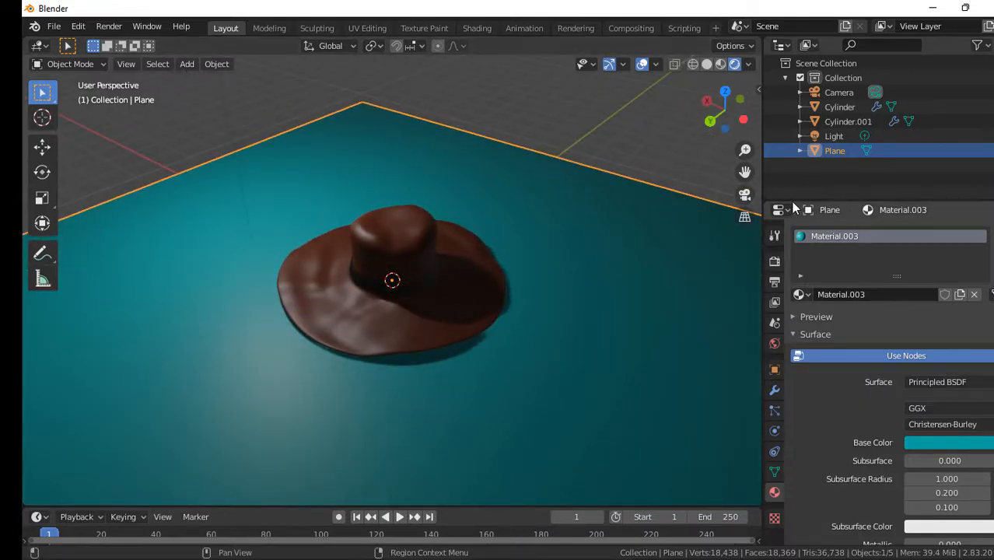
{"action": "left_click", "coordinate": [744, 195]}
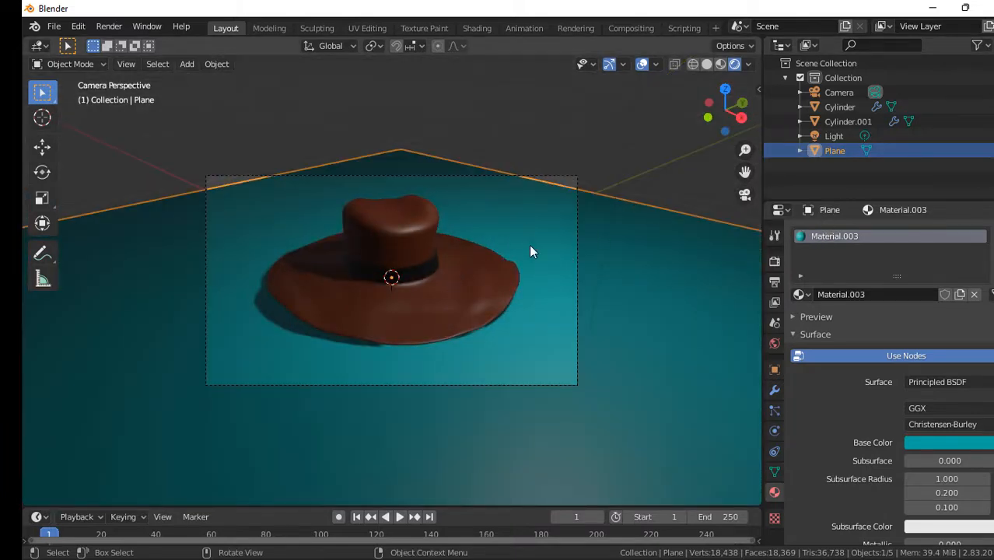
{"action": "left_click", "coordinate": [473, 279]}
{"action": "scroll", "coordinate": [490, 280], "scroll_direction": "up", "scroll_amount": 4}
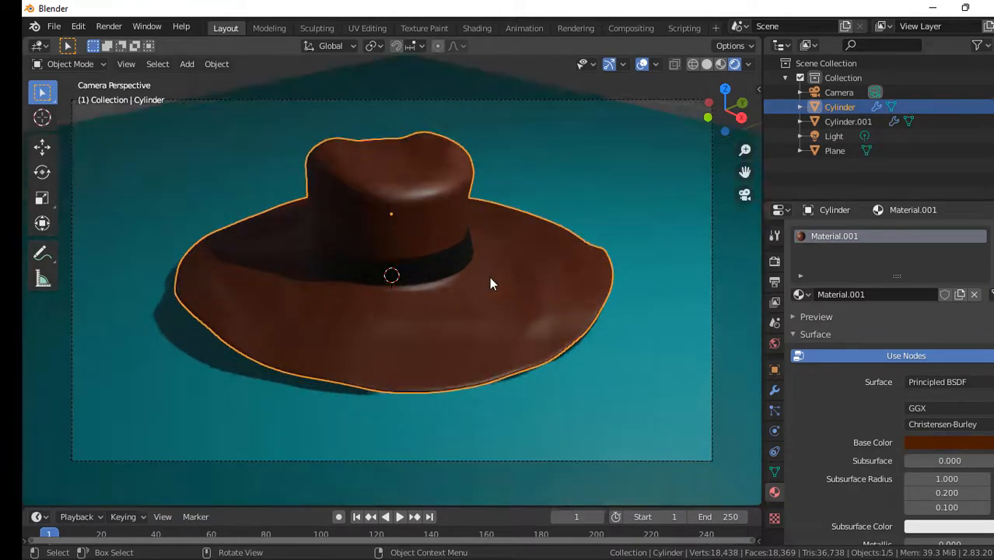
{"action": "key", "text": "Tab"}
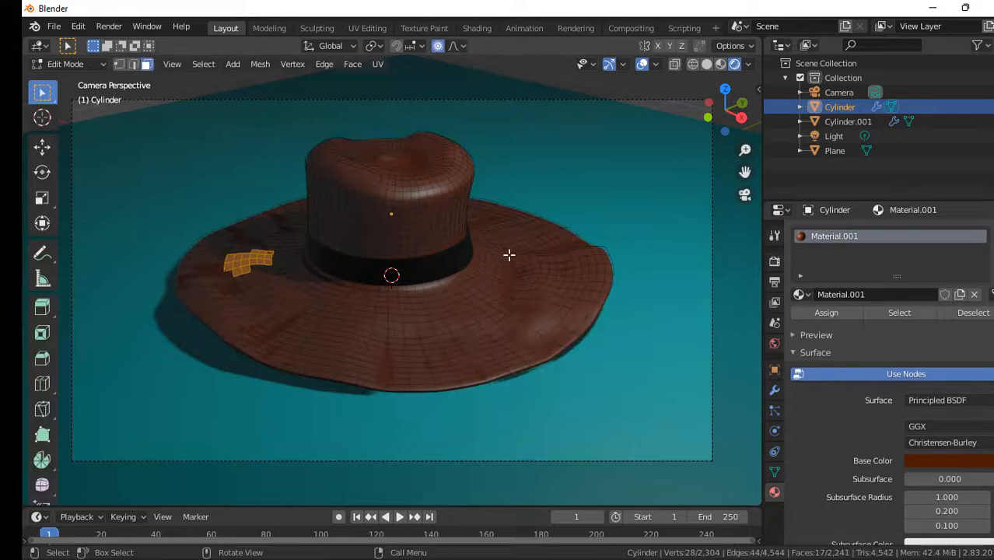
{"action": "left_click_drag", "start_coordinate": [507, 250], "coordinate": [538, 282]}
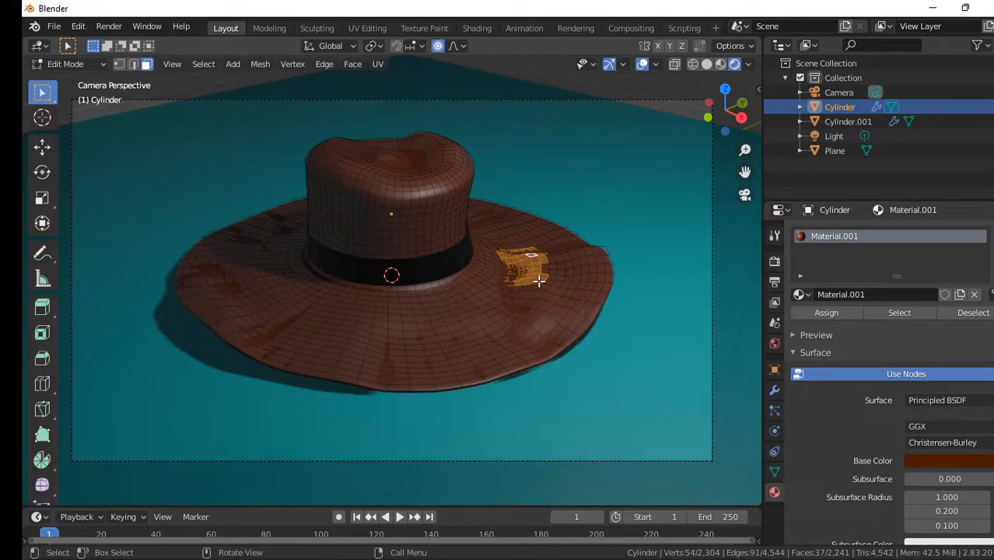
{"action": "key", "text": "g"}
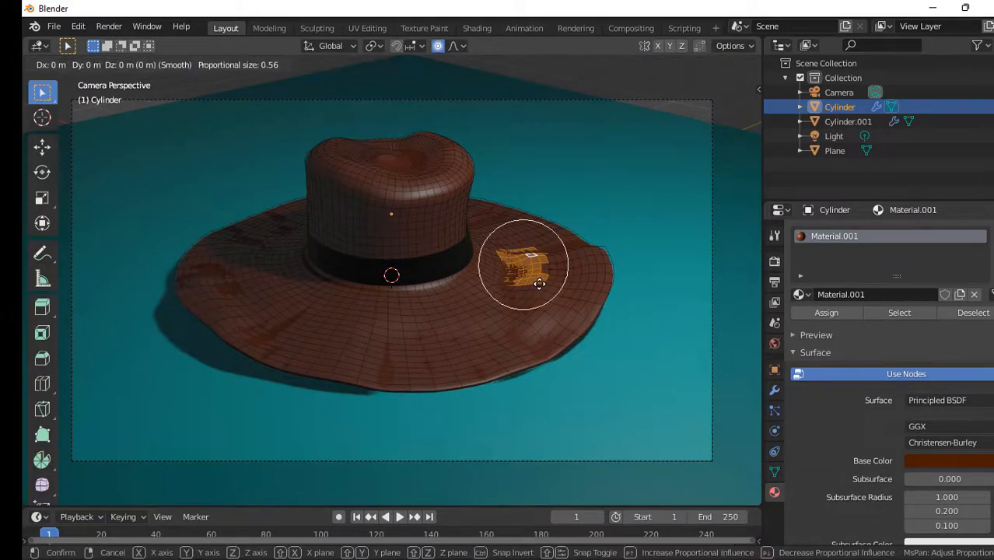
{"action": "left_click", "coordinate": [539, 284]}
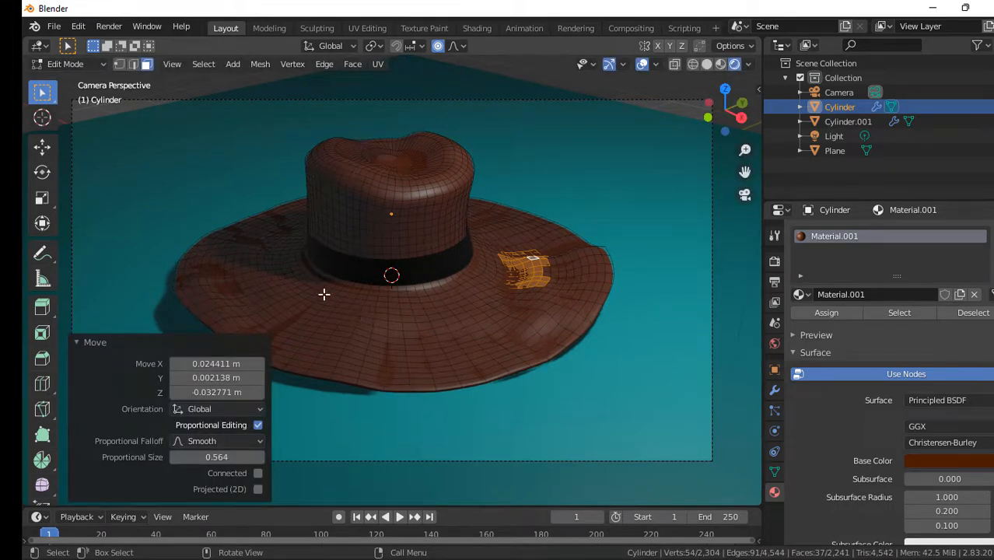
- Lower a patch of faces on the brim in front of the crown about 0.042 m with proportional editing and return to Object Mode
{"action": "left_click_drag", "start_coordinate": [350, 310], "coordinate": [406, 352]}
{"action": "key", "text": "g"}
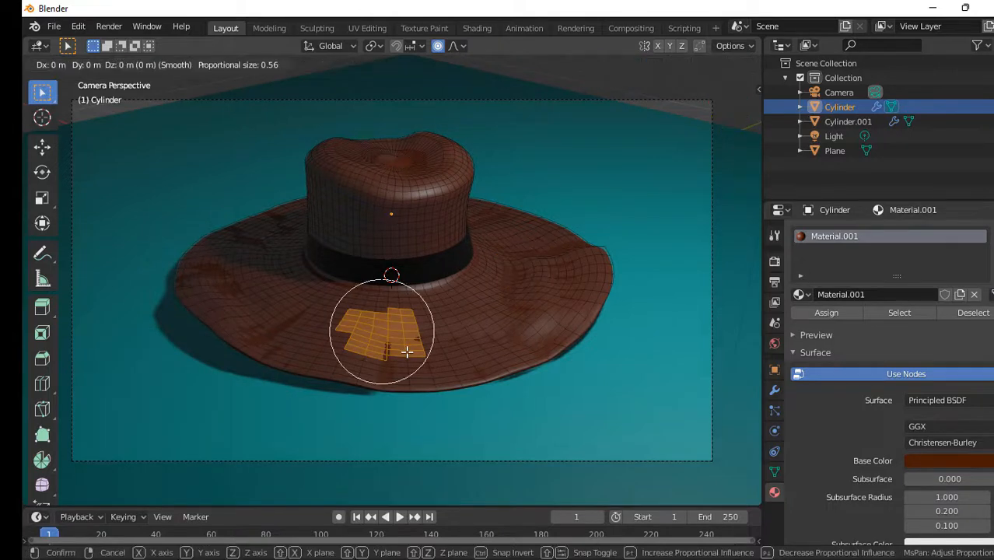
{"action": "left_click", "coordinate": [406, 356]}
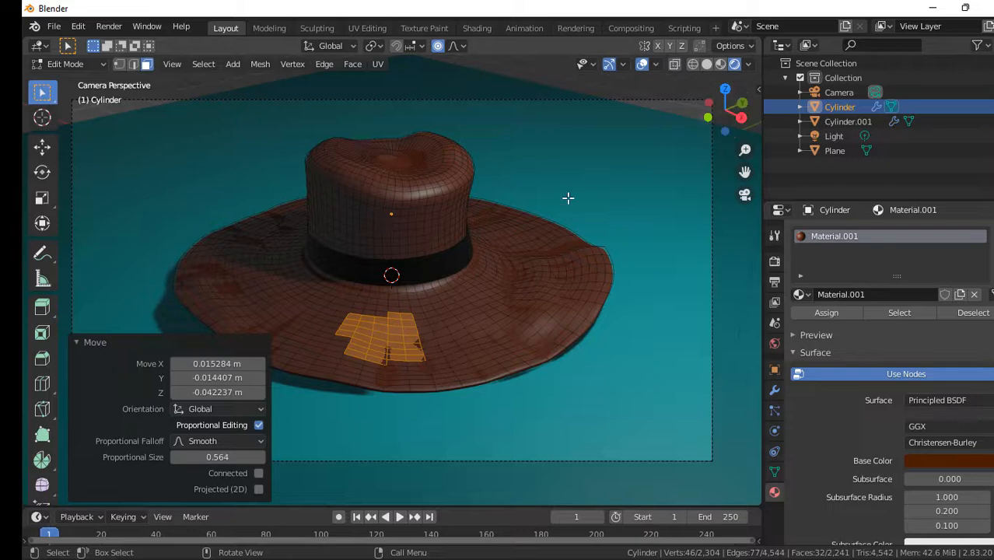
{"action": "key", "text": "Tab"}
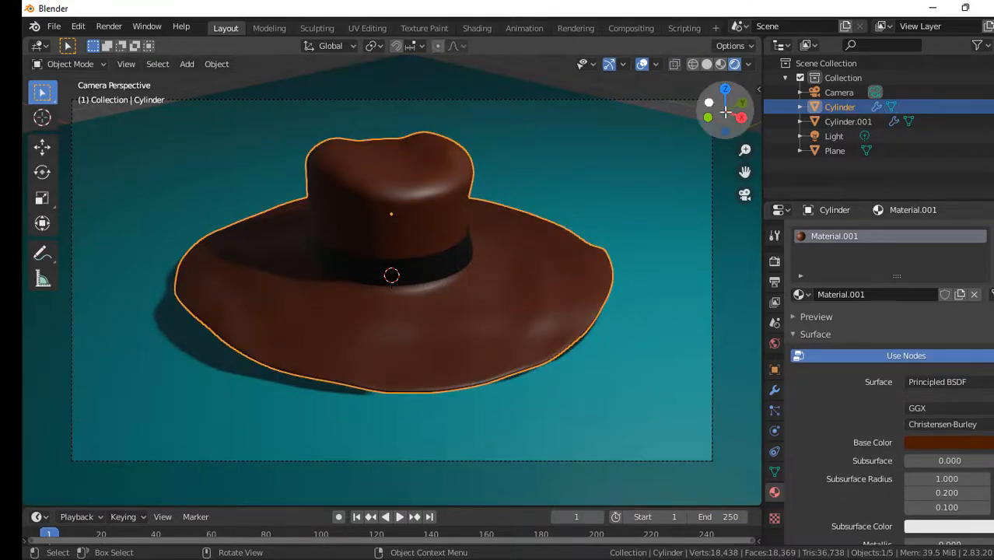
- Render a still image of the hat on the teal ground plane from the scene camera
{"action": "mouse_move", "coordinate": [702, 95]}
{"action": "left_mouse_down"}
{"action": "mouse_move", "coordinate": [709, 129]}
{"action": "mouse_move", "coordinate": [705, 109]}
{"action": "left_mouse_up"}
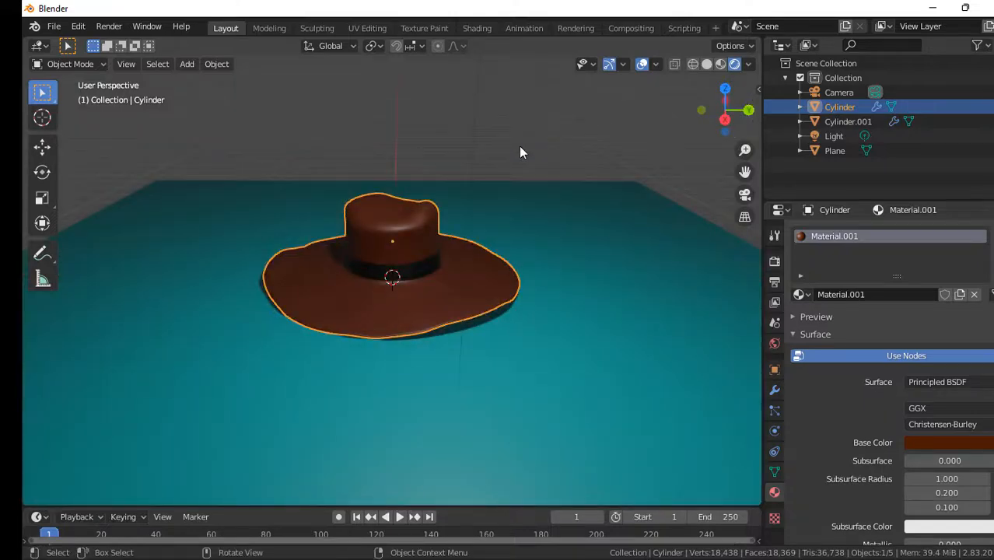
{"action": "key", "text": "F12"}
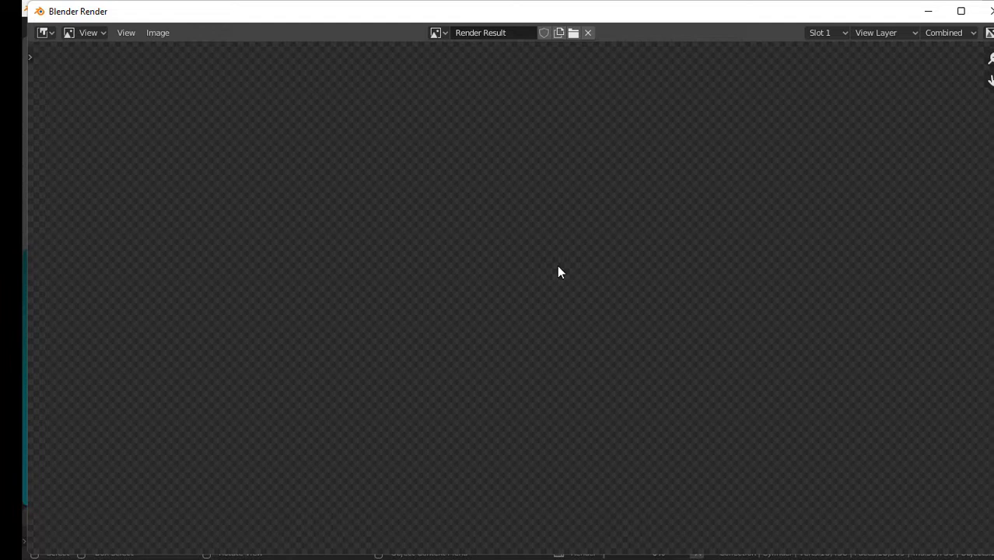
{"action": "scroll", "coordinate": [558, 272], "scroll_direction": "down", "scroll_amount": 4}
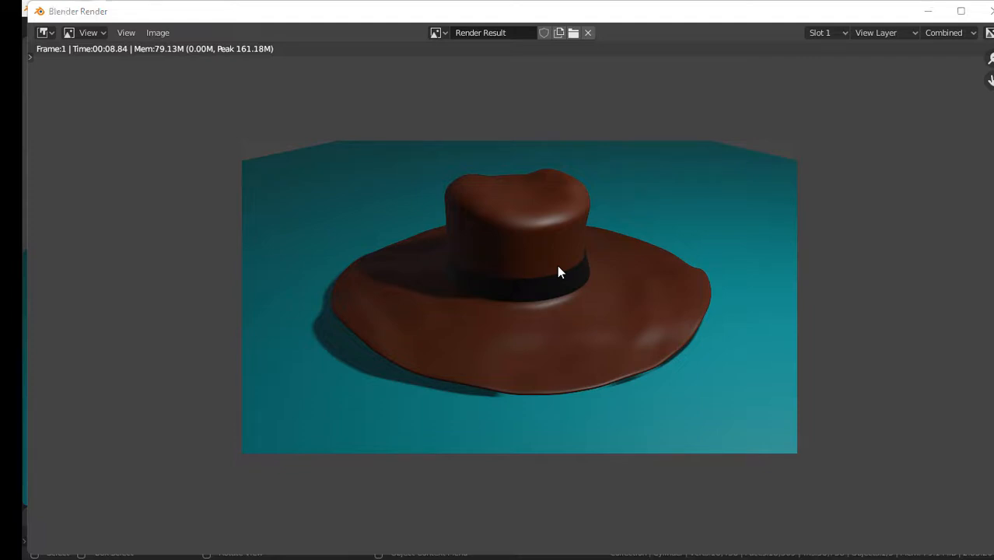
- Save the rendered image as Chapeau.png in the Documents folder and close the render window
{"action": "key", "text": "shift+alt+s"}
{"action": "left_click", "coordinate": [476, 515]}
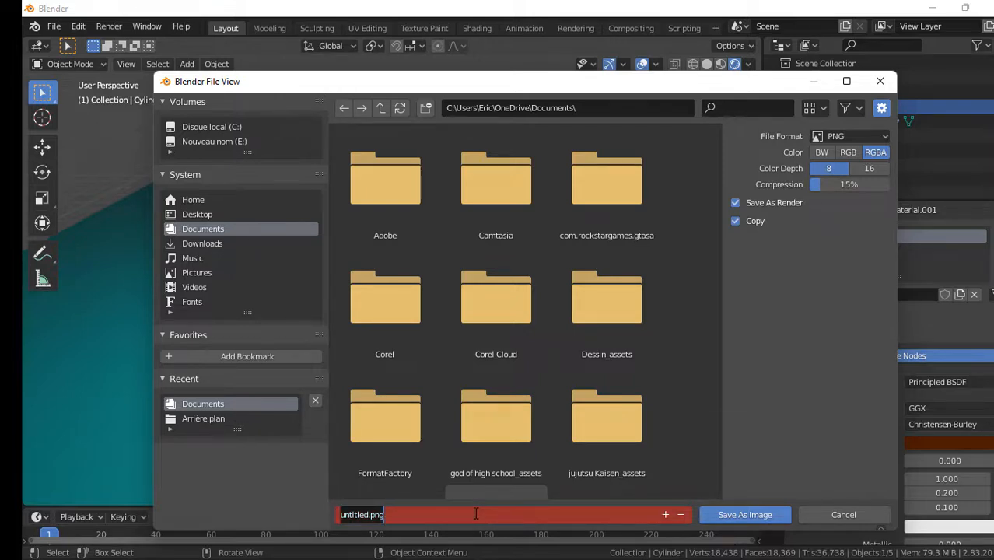
{"action": "type", "text": "ch"}
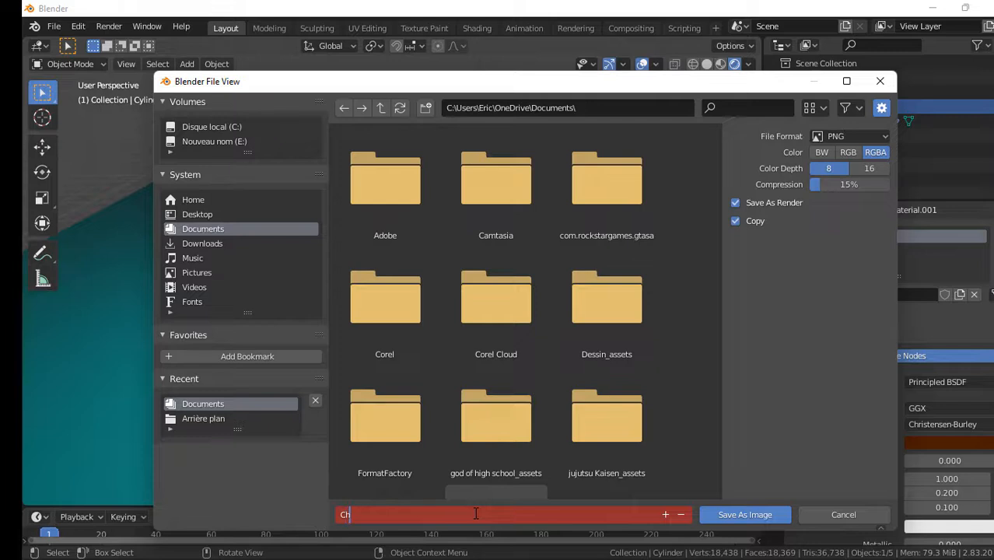
{"action": "type", "text": "apeau"}
{"action": "left_click", "coordinate": [725, 515]}
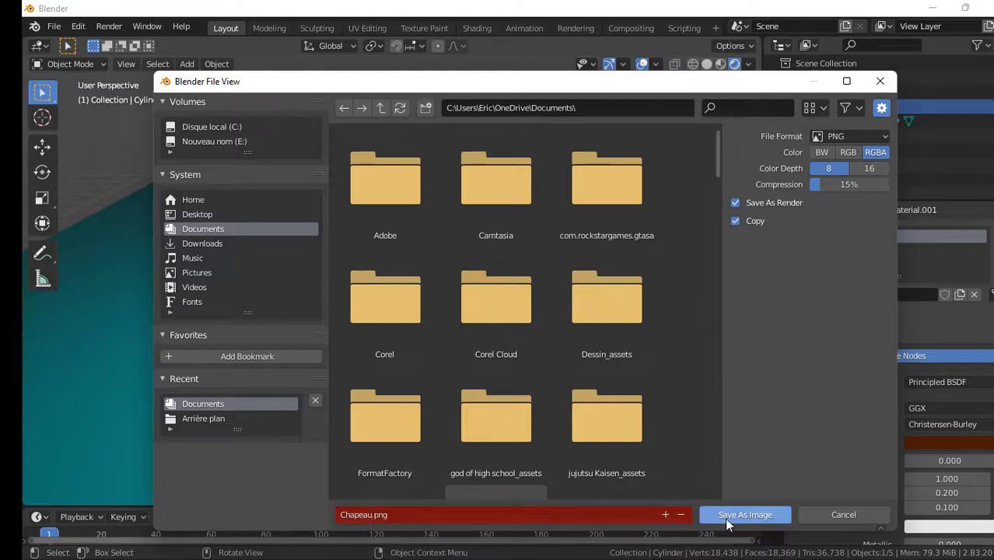
{"action": "left_click", "coordinate": [725, 515]}
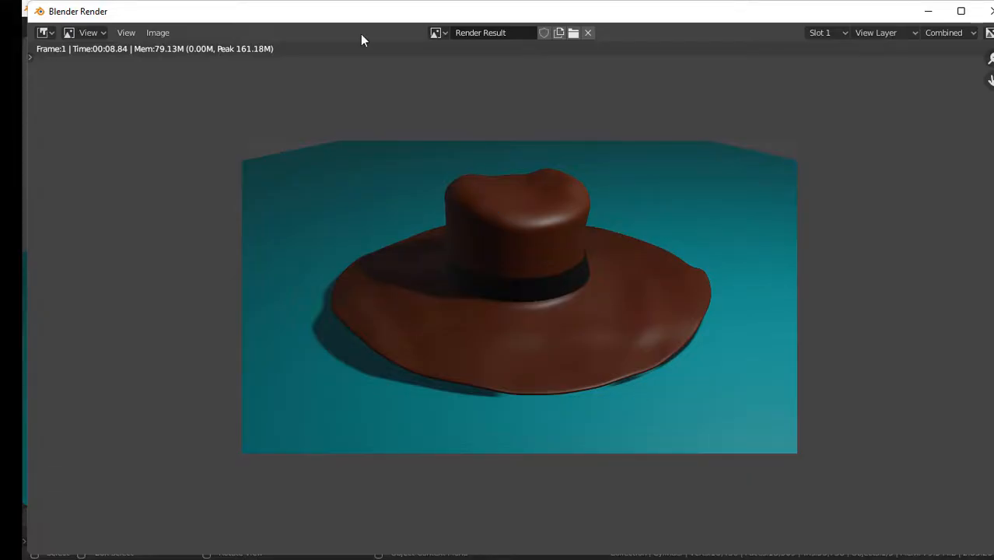
{"action": "left_click", "coordinate": [990, 11]}
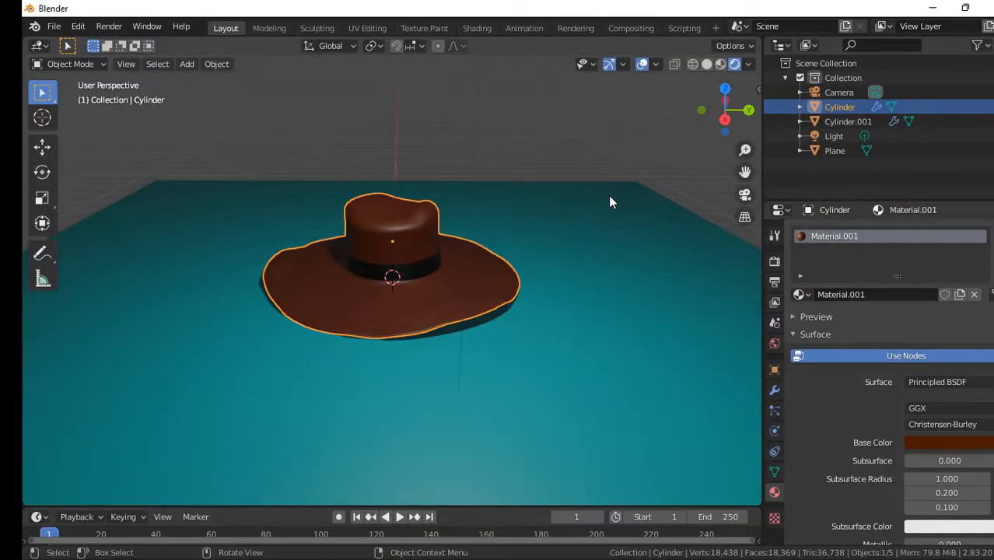
- Save the hat scene in the Documents folder as TUTO Chapeau.blend
{"action": "key", "text": "ctrl"}
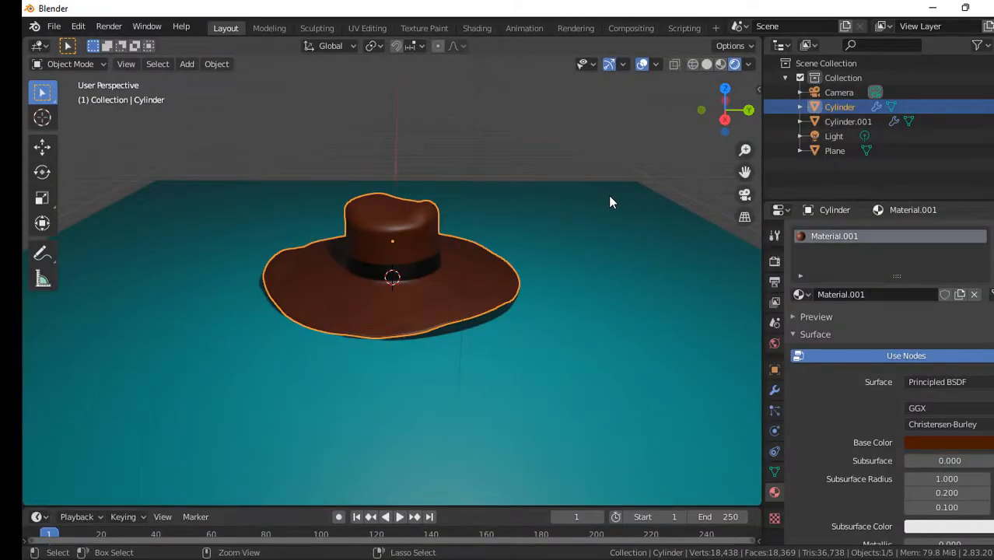
{"action": "key", "text": "ctrl+s"}
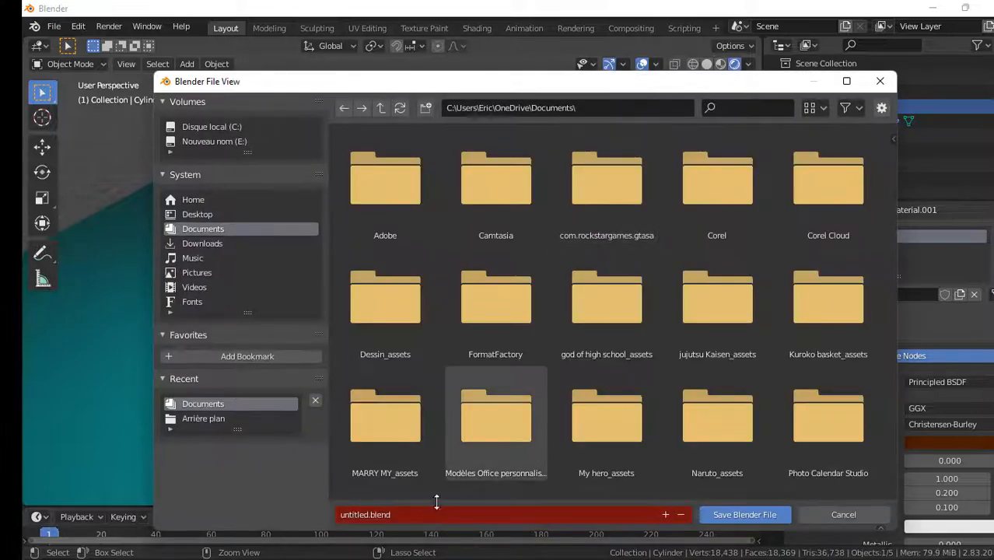
{"action": "left_click", "coordinate": [413, 514]}
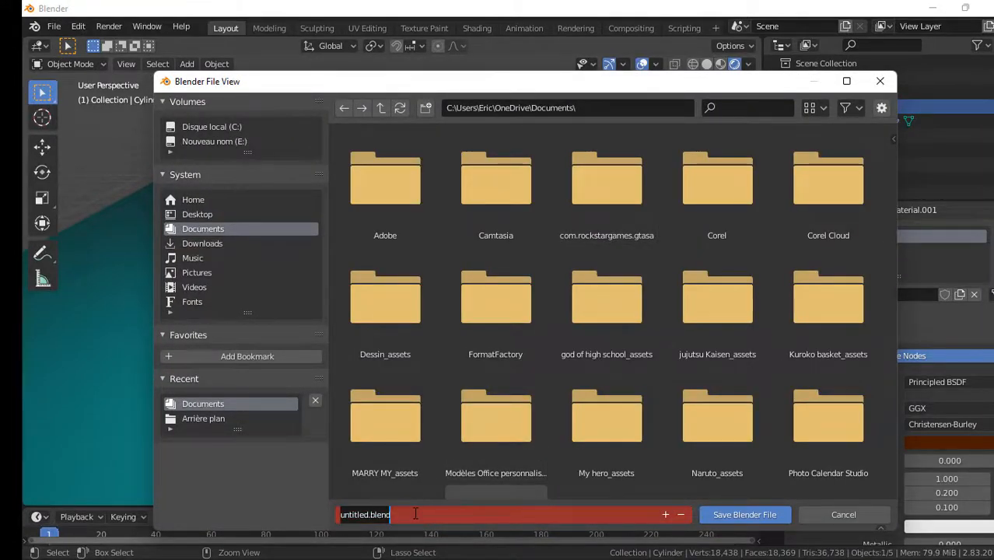
{"action": "type", "text": "TU"}
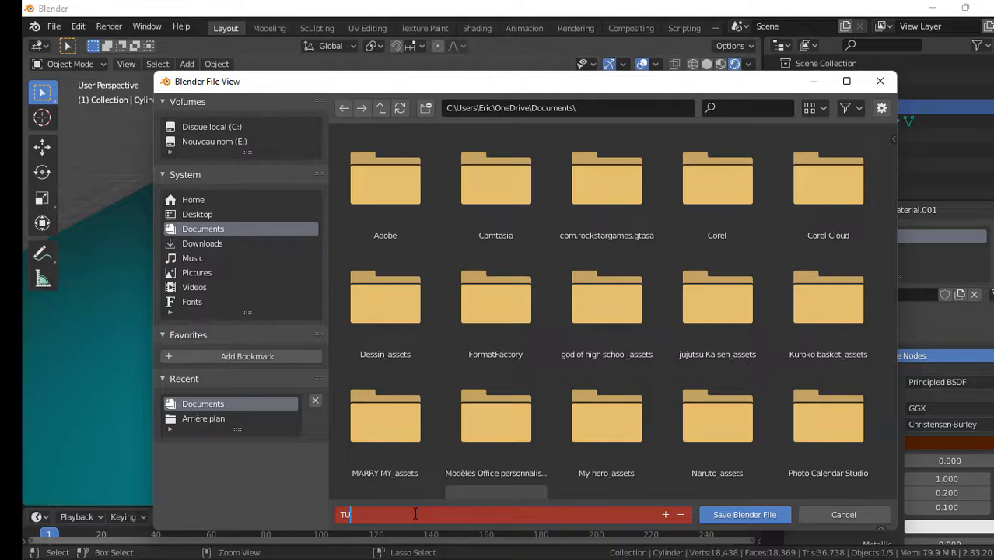
{"action": "type", "text": "TO"}
{"action": "type", "text": "Chapeau"}
{"action": "left_click", "coordinate": [732, 519]}
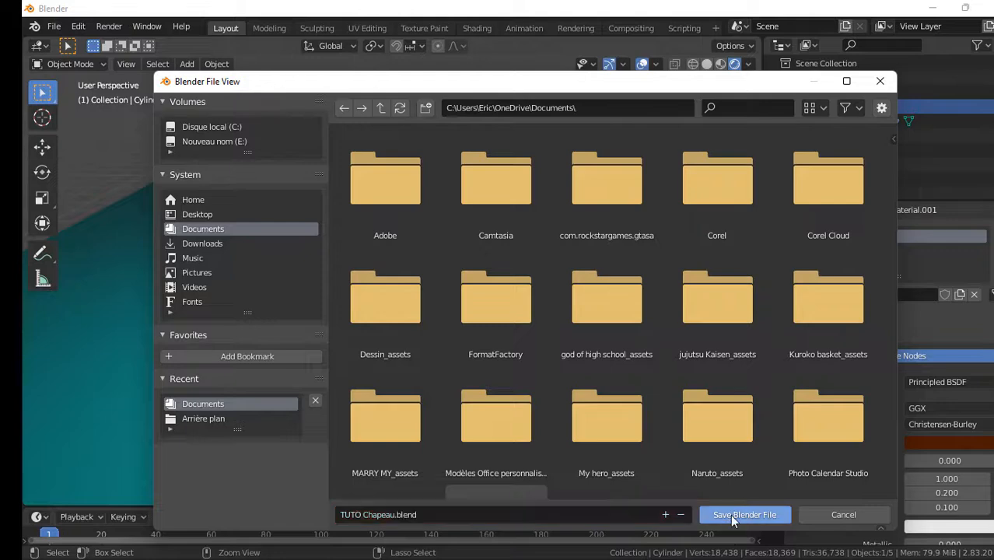
{"action": "left_click", "coordinate": [732, 519]}
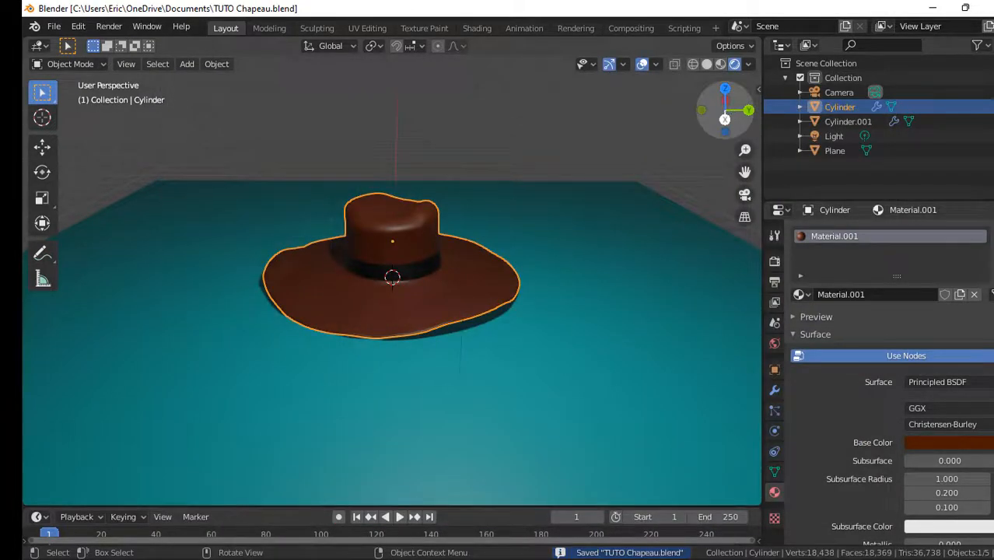
{"action": "middle_click_drag", "start_coordinate": [544, 233], "coordinate": [580, 231]}
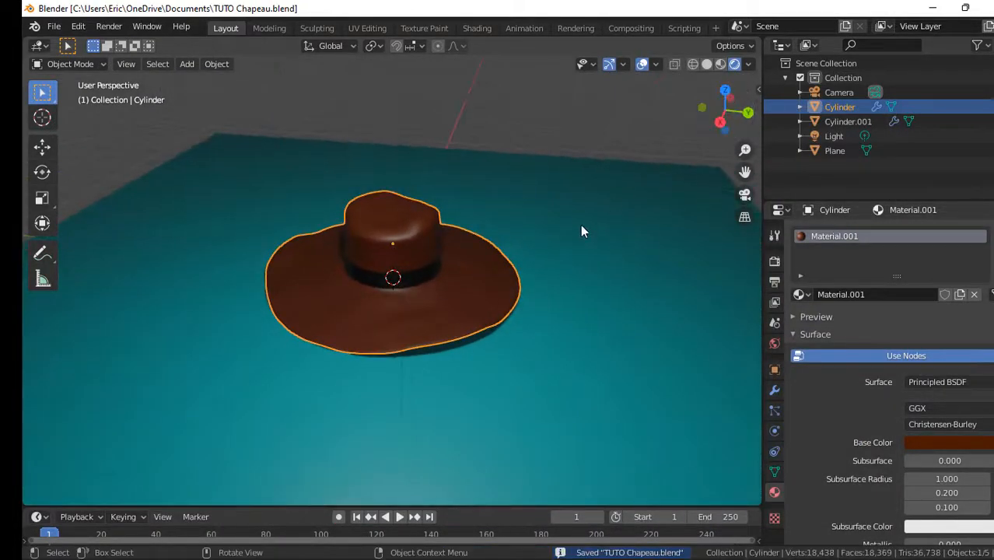